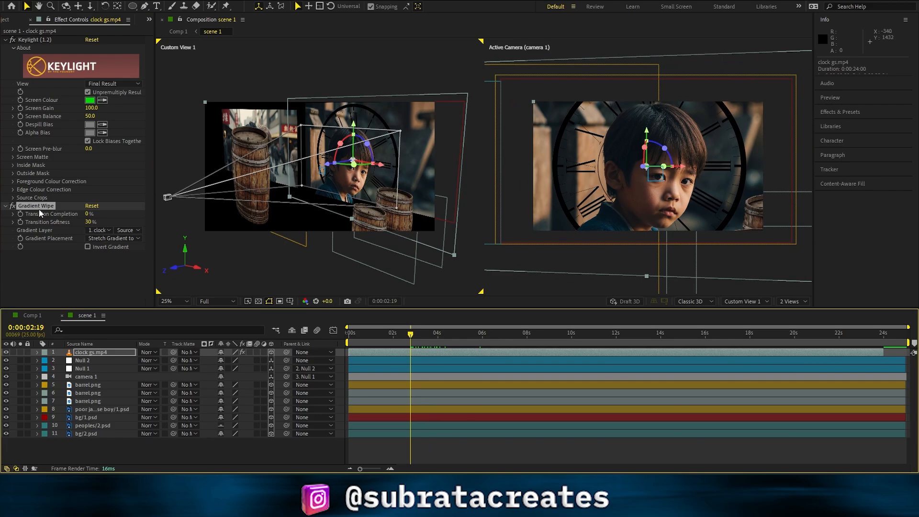
# - Animate the clock layer's Gradient Wipe Transition Completion from 0% at 0:00:02:19 to 100% at 0:00:03:10
pyautogui.click(21, 215)
pyautogui.moveTo(417, 338); pyautogui.dragTo(426, 337)
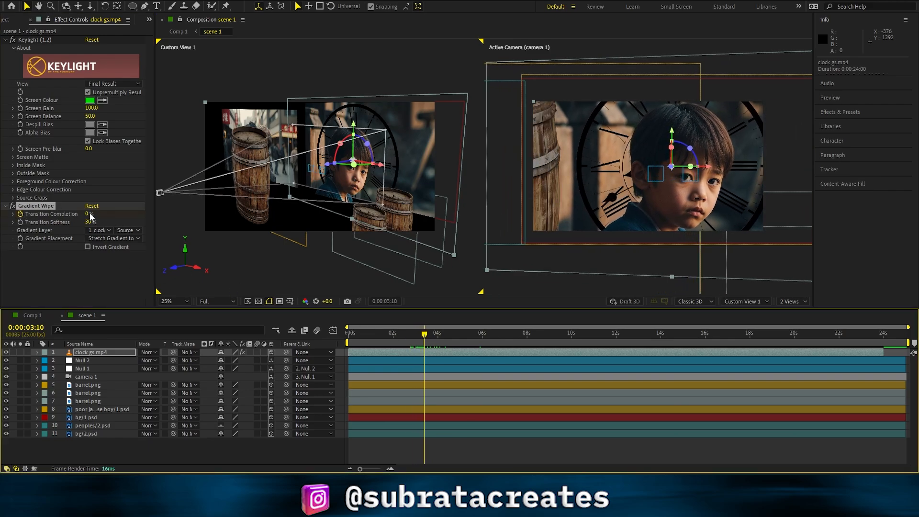
pyautogui.moveTo(89, 215); pyautogui.dragTo(149, 218)
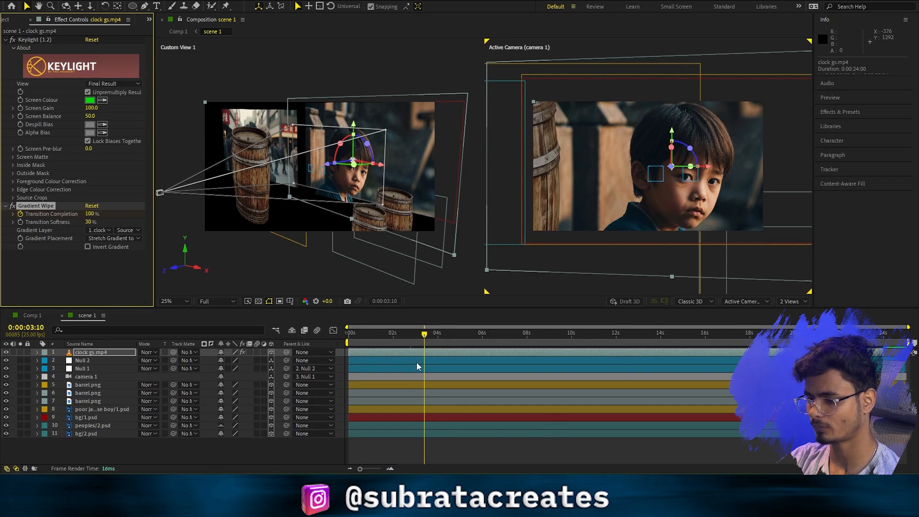
# - Move the clock layer's first Transition Completion keyframe to about 0:00:02:03 and apply Easy Ease to both keyframes
pyautogui.press('u')
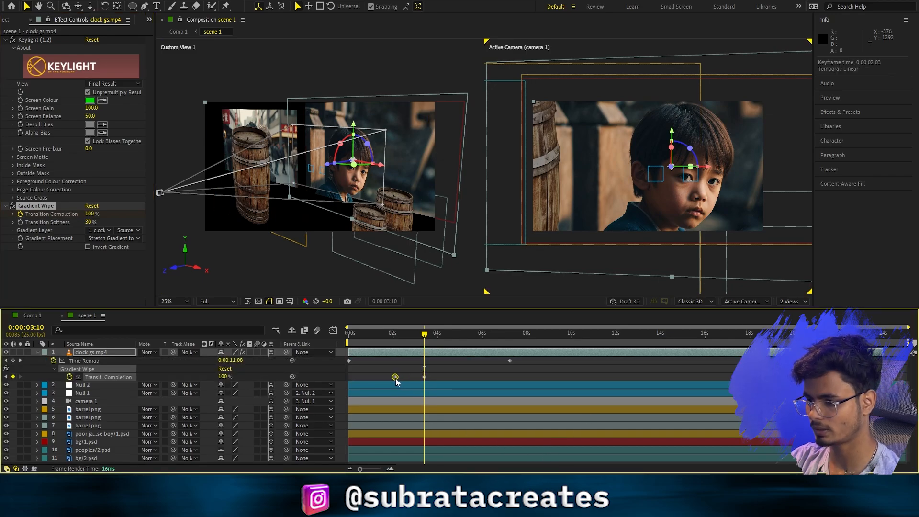
pyautogui.moveTo(440, 375); pyautogui.dragTo(373, 378)
pyautogui.press('F9')
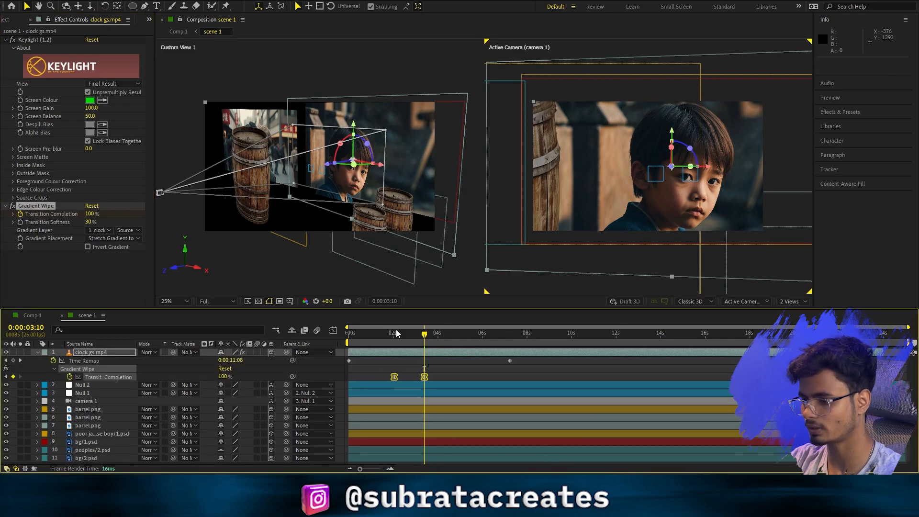
# - Preview the clock's gradient wipe in the scene from 0:00:01:13
pyautogui.click(383, 341)
pyautogui.click(37, 353)
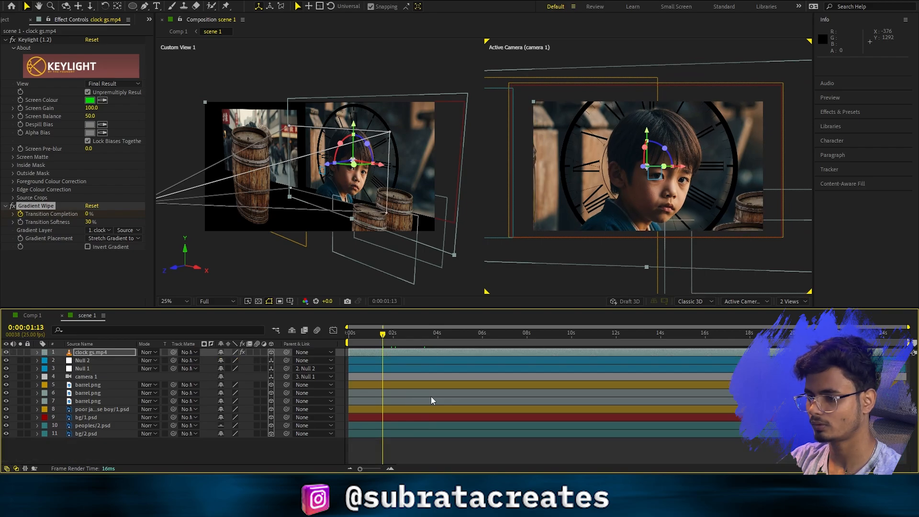
pyautogui.press('space')
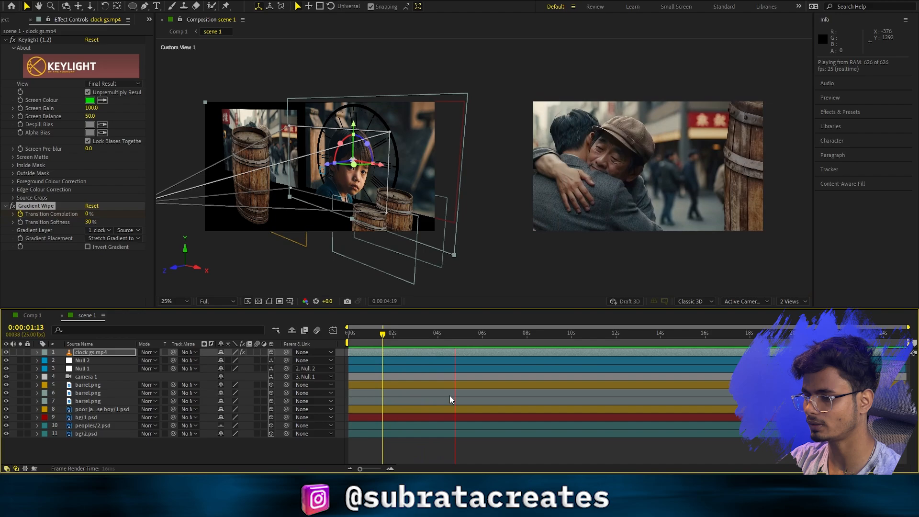
pyautogui.click(433, 434)
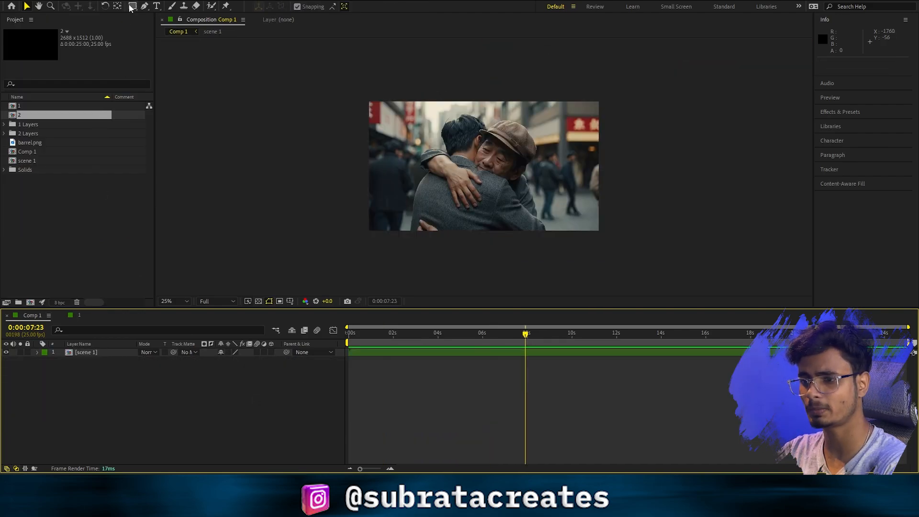
# - In Comp 1, draw an oversized rectangle shape layer with fill colour FEDFBF that extends well beyond the frame on all sides
pyautogui.click(130, 8)
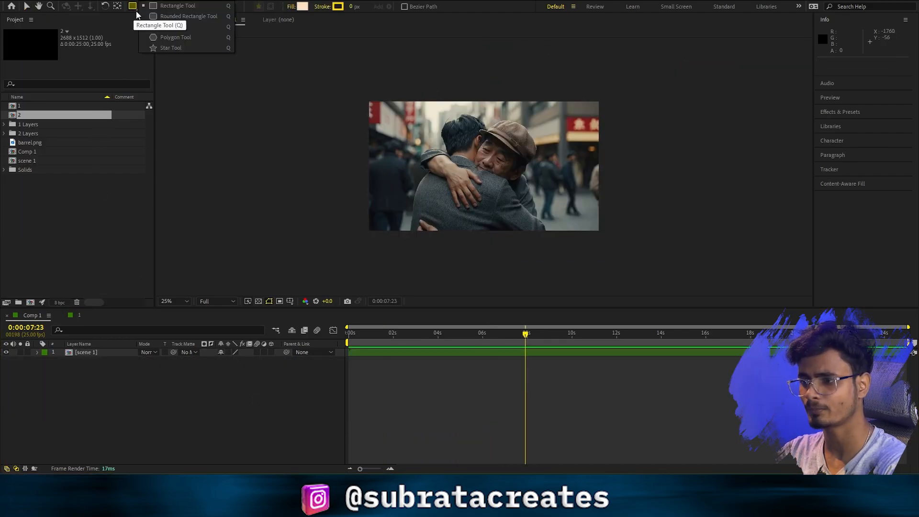
pyautogui.click(303, 6)
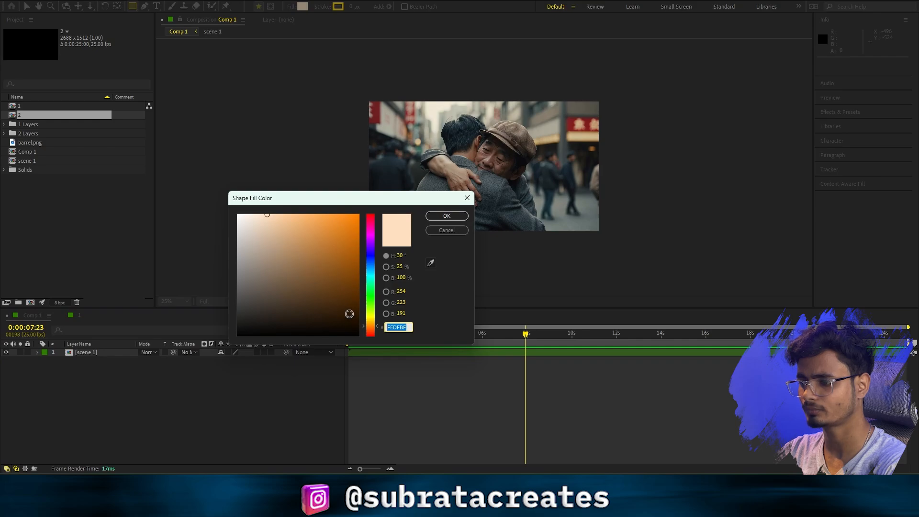
pyautogui.click(450, 218)
pyautogui.press(',')
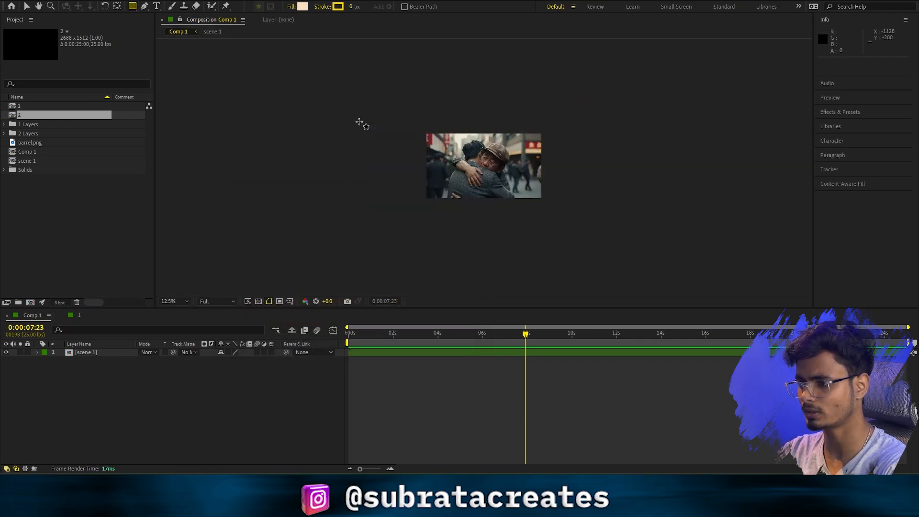
pyautogui.press(',')
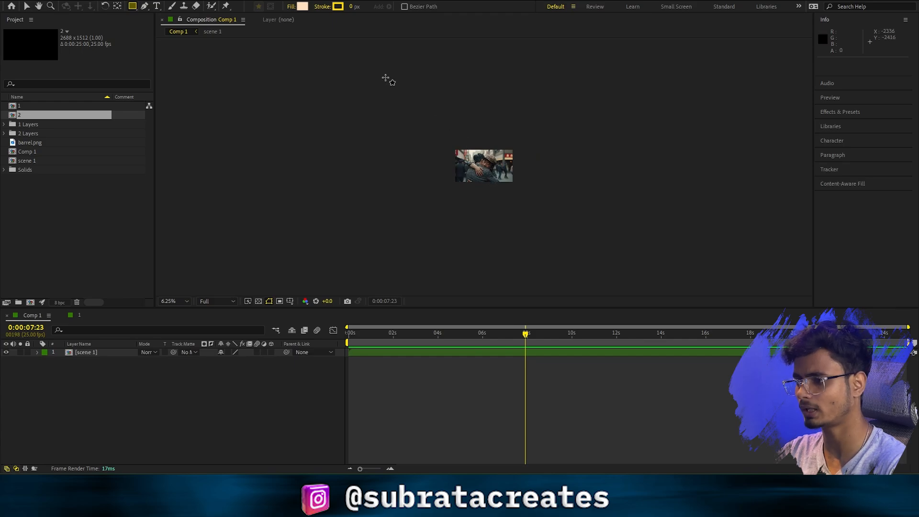
pyautogui.moveTo(385, 77)
pyautogui.mouseDown()
pyautogui.moveTo(608, 194)
pyautogui.moveTo(642, 250)
pyautogui.moveTo(654, 246)
pyautogui.mouseUp()
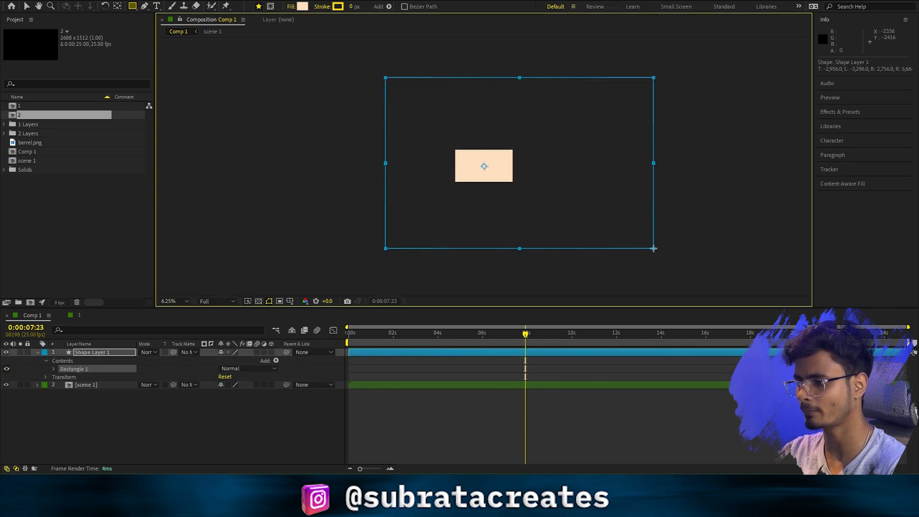
pyautogui.click(461, 417)
# - Draw a circular mask nearly as tall as the frame on the rectangle shape layer with the Ellipse tool in mask mode
pyautogui.click(381, 354)
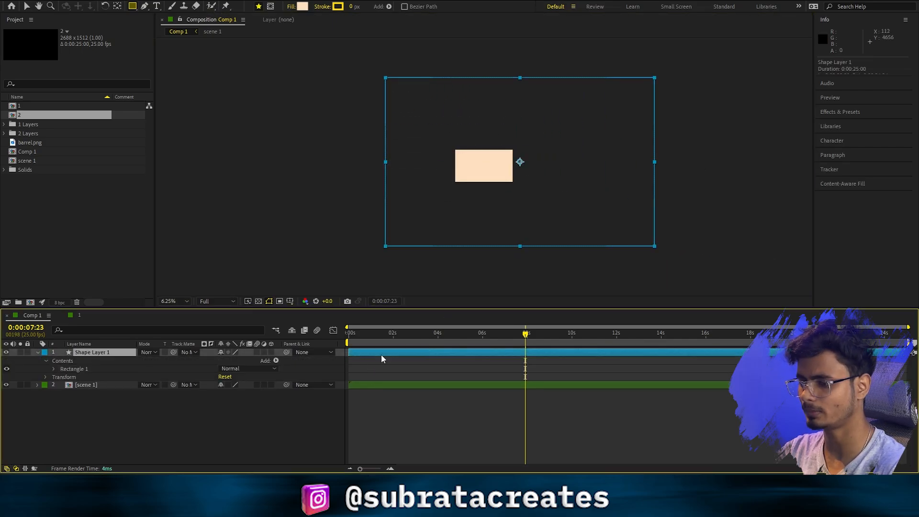
pyautogui.click(182, 303)
pyautogui.click(189, 131)
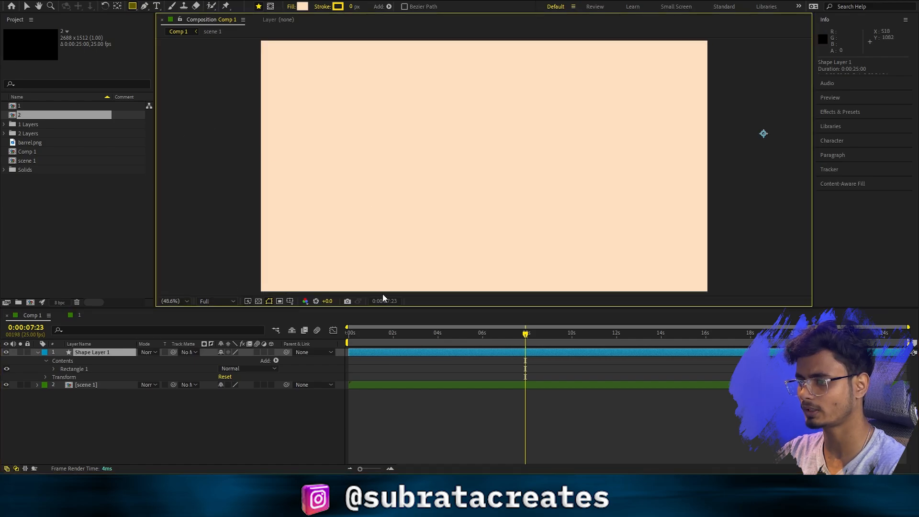
pyautogui.click(133, 6)
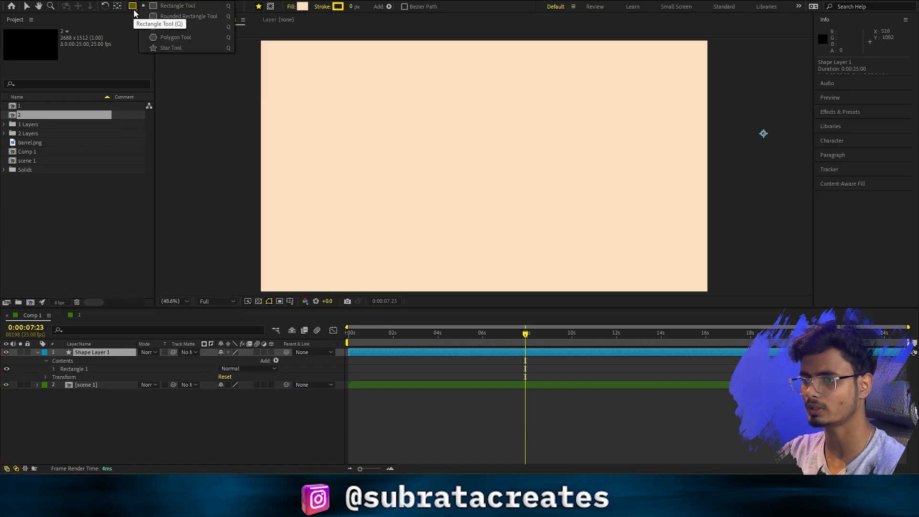
pyautogui.click(171, 33)
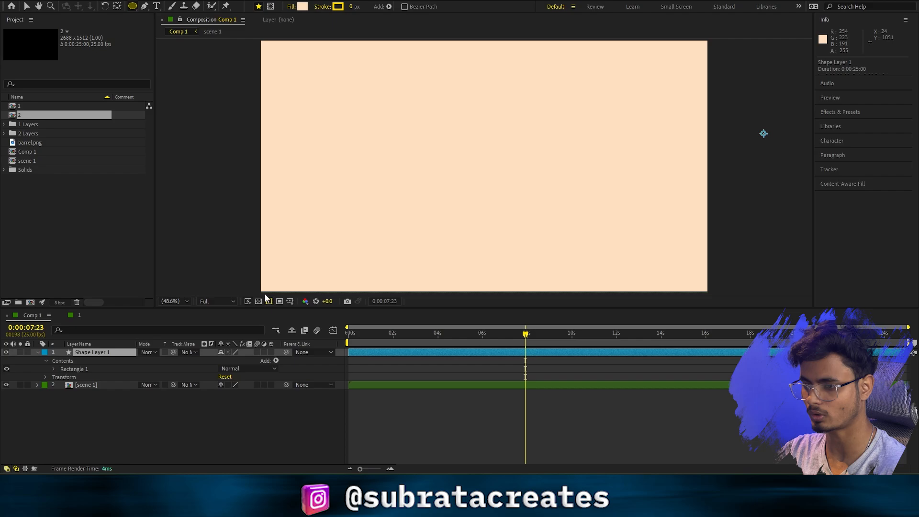
pyautogui.click(205, 388)
pyautogui.press(',')
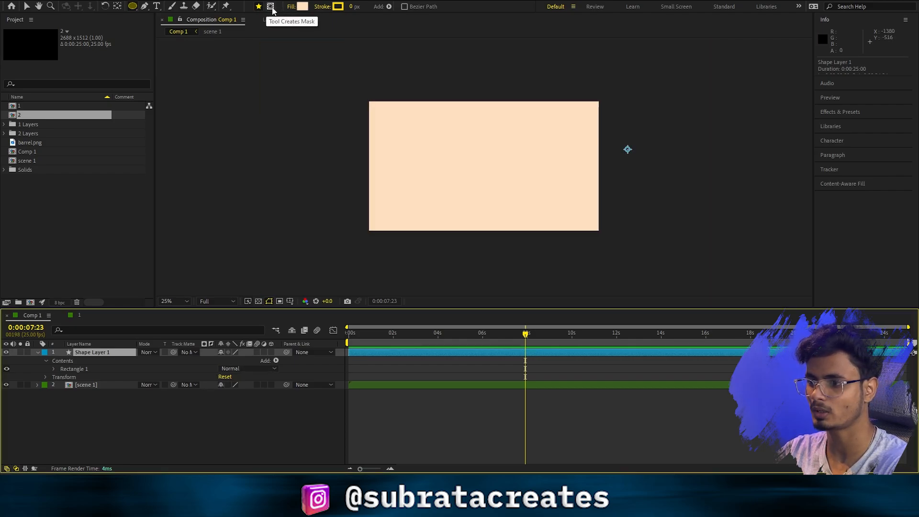
pyautogui.click(271, 10)
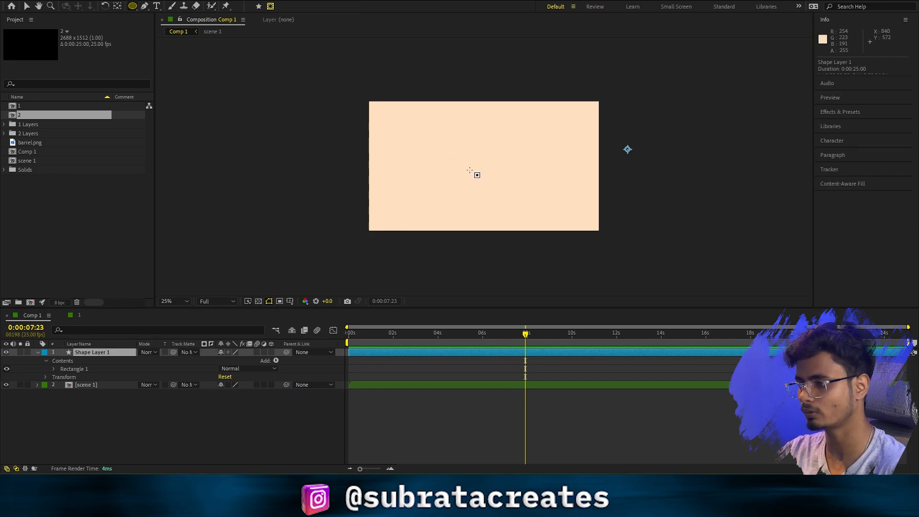
pyautogui.moveTo(478, 164); pyautogui.dragTo(473, 138)
# - Move the circular mask about 40 px right to centre it in the frame
pyautogui.press('v')
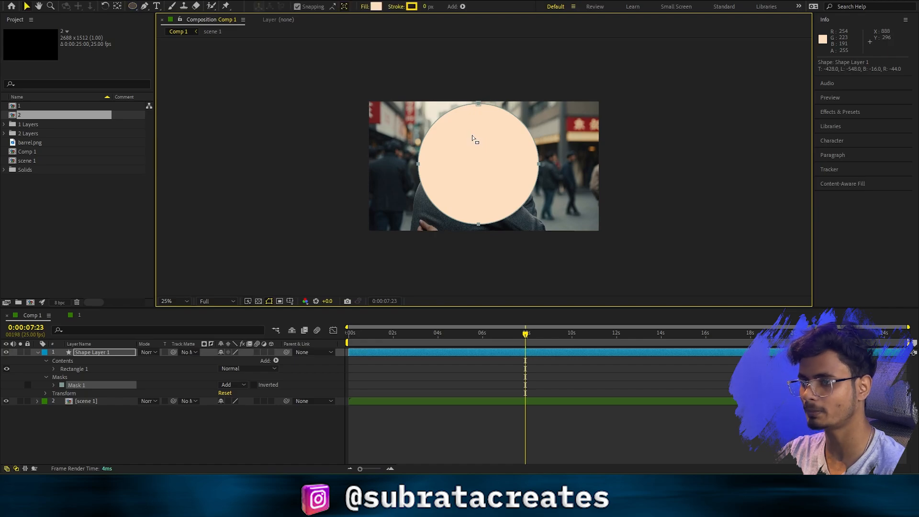
pyautogui.click(145, 7)
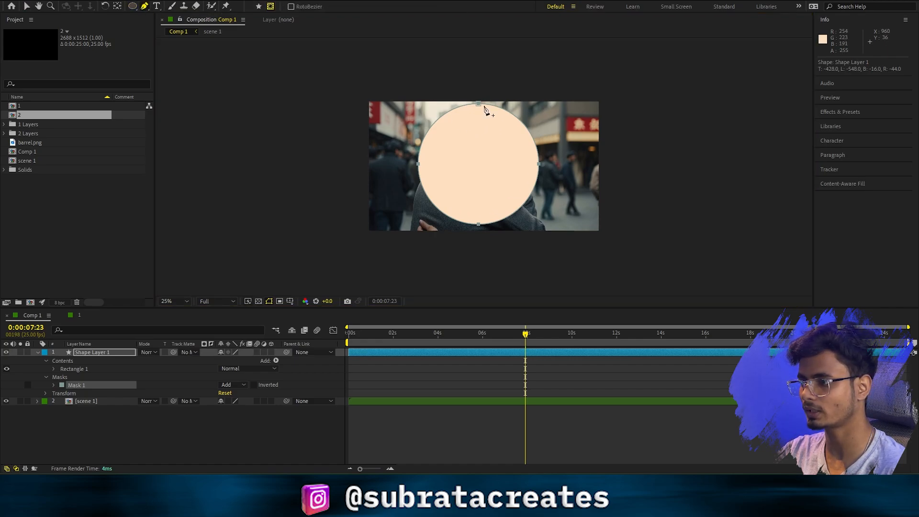
pyautogui.press('v')
pyautogui.moveTo(490, 154); pyautogui.dragTo(495, 156)
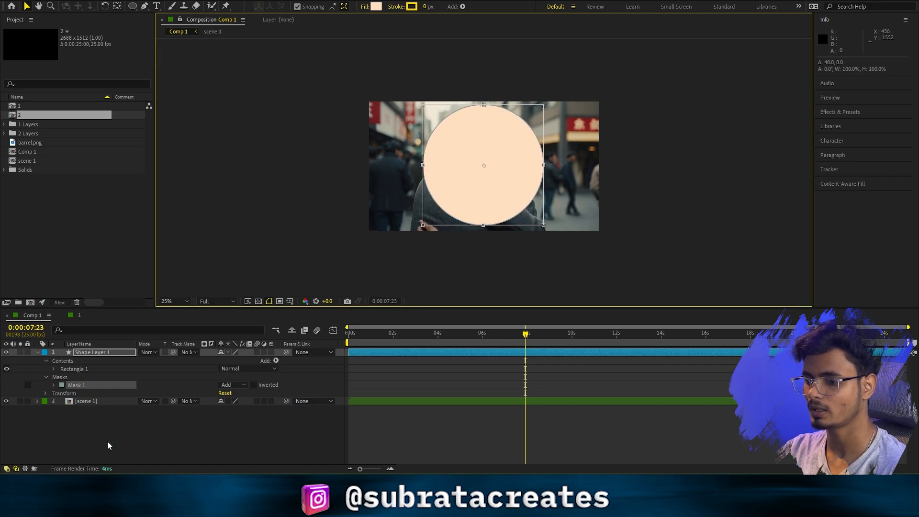
pyautogui.click(121, 446)
# - Add a Mask Expansion keyframe of 0 pixels to the circular mask and place it at 0:00:09:19
pyautogui.click(85, 385)
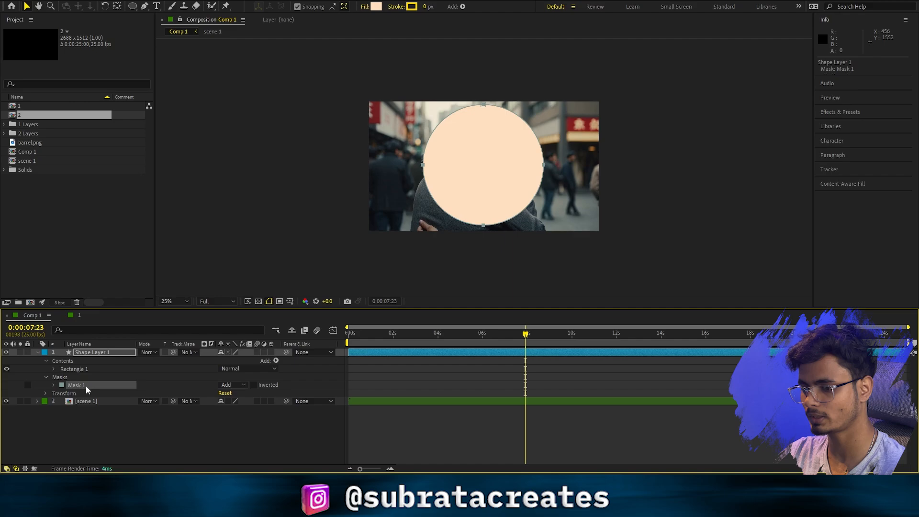
pyautogui.click(53, 385)
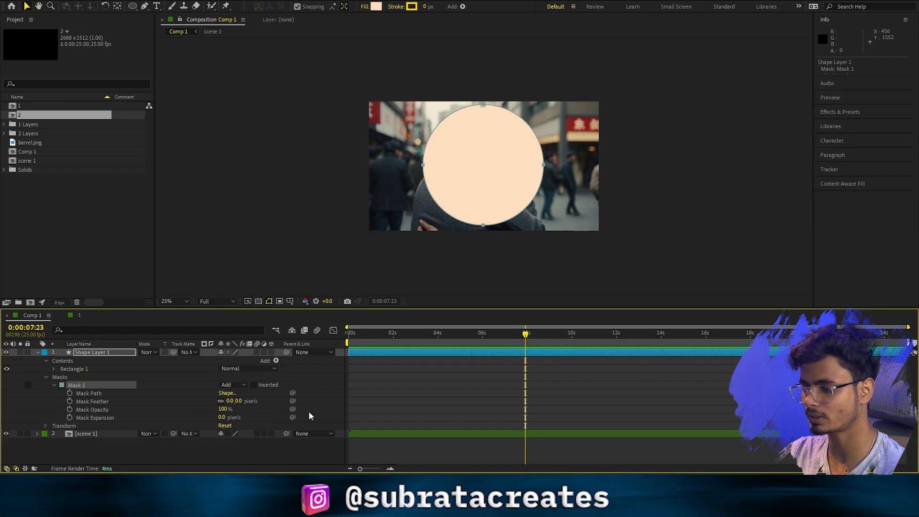
pyautogui.click(545, 337)
pyautogui.moveTo(545, 341)
pyautogui.mouseDown()
pyautogui.moveTo(406, 340)
pyautogui.moveTo(553, 348)
pyautogui.moveTo(529, 351)
pyautogui.mouseUp()
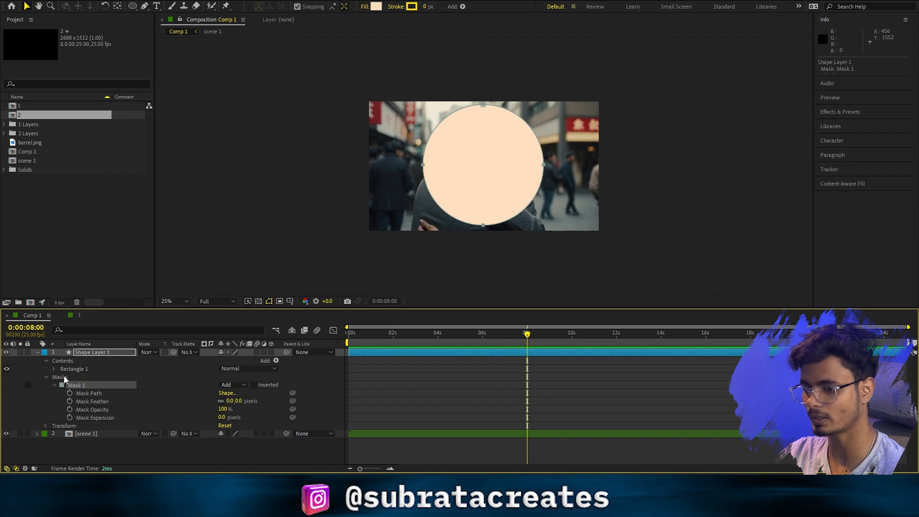
pyautogui.click(98, 418)
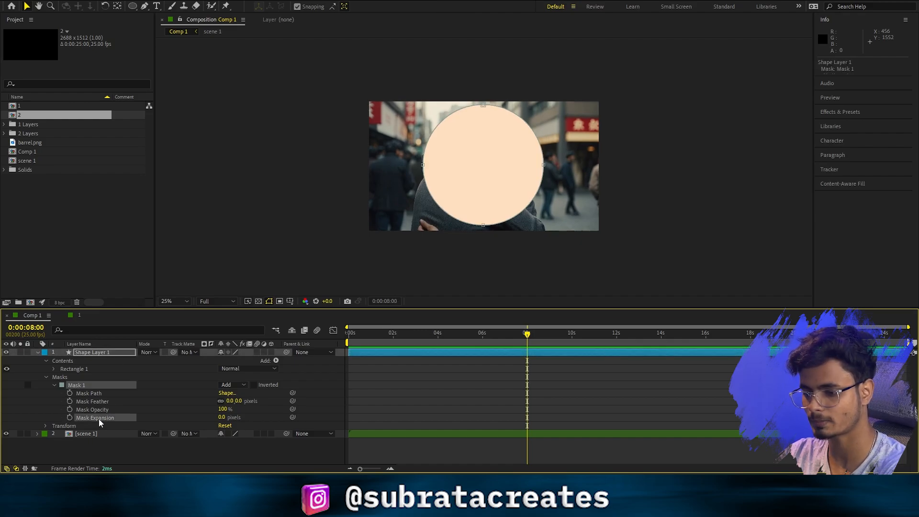
pyautogui.click(70, 417)
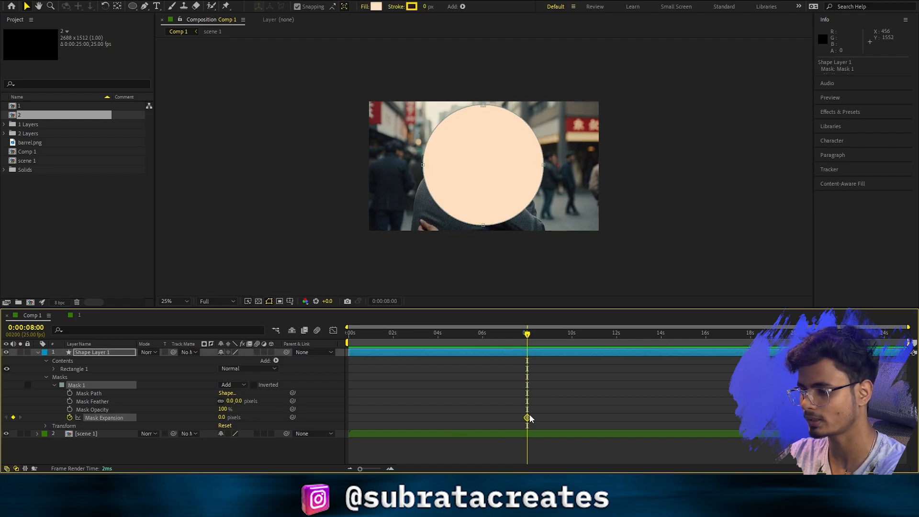
pyautogui.moveTo(527, 418); pyautogui.dragTo(566, 419)
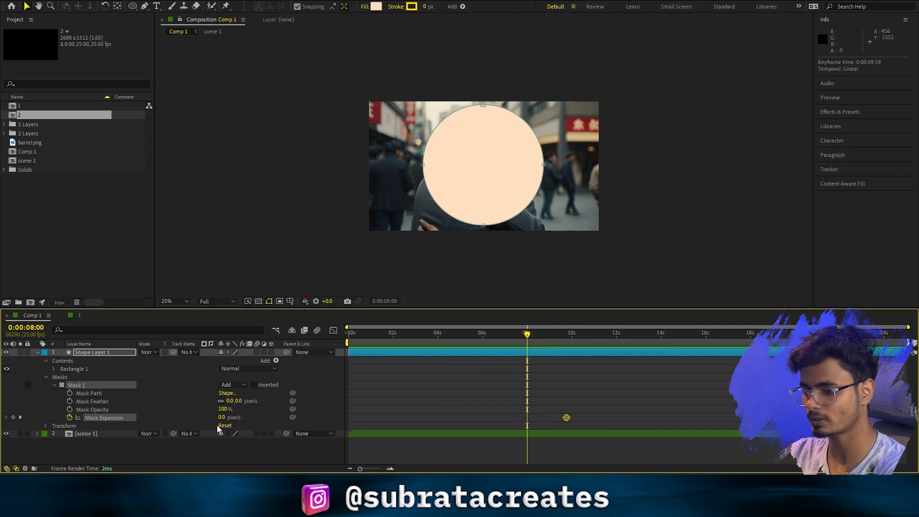
# - Set the circular mask's expansion to 806 pixels at 0:00:08:00 and invert the mask
pyautogui.moveTo(220, 420); pyautogui.dragTo(534, 412)
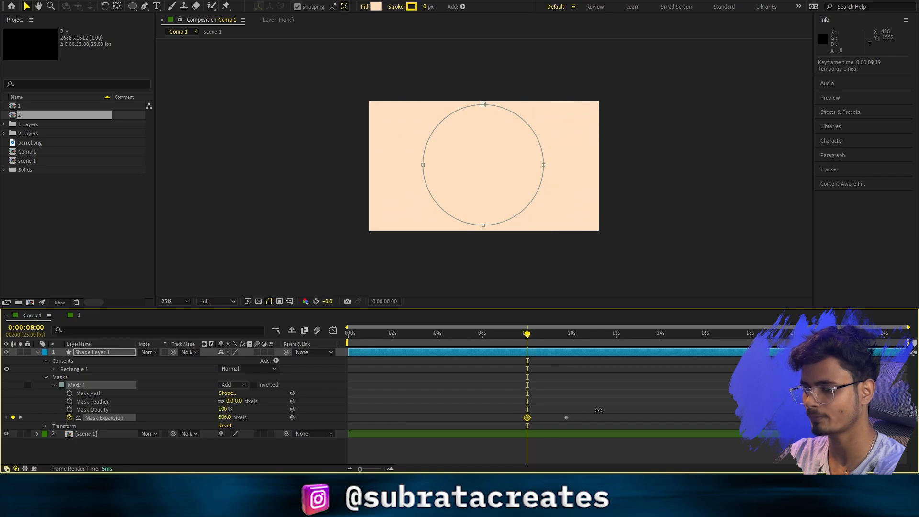
pyautogui.click(254, 385)
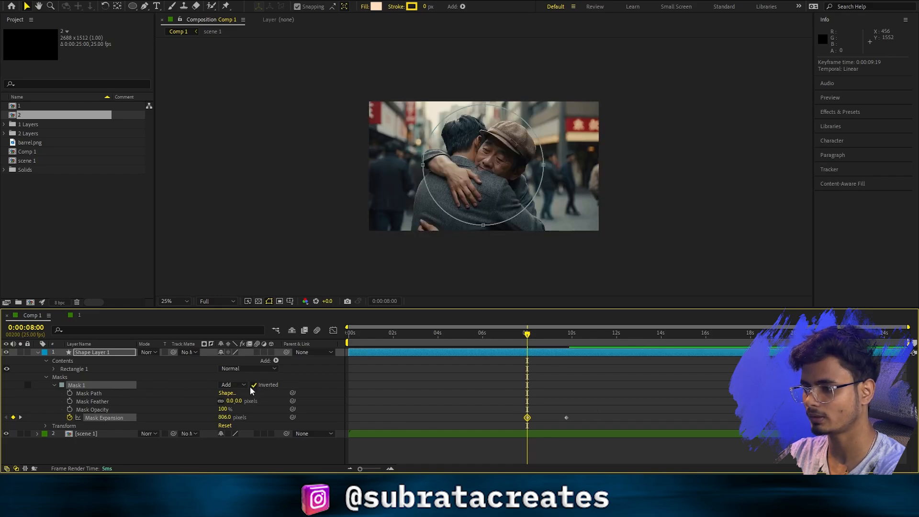
pyautogui.moveTo(535, 337); pyautogui.dragTo(567, 339)
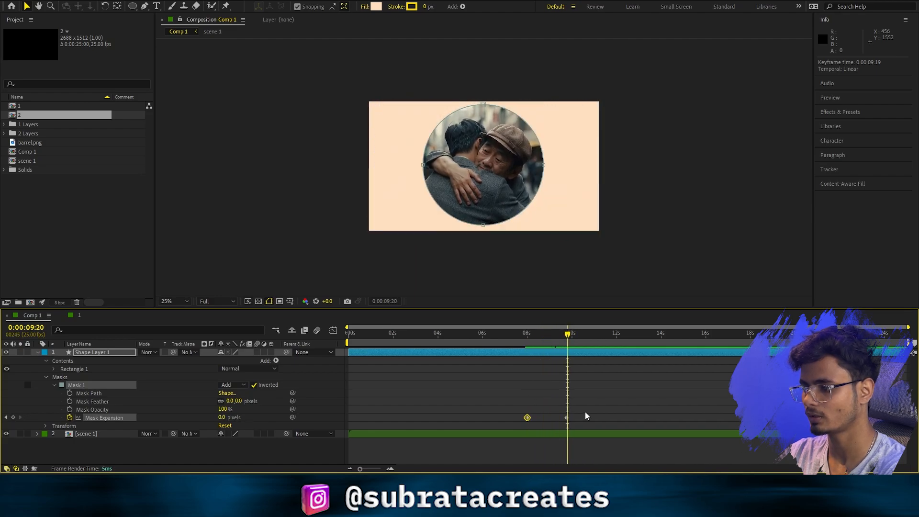
# - Apply Easy Ease to both Mask Expansion keyframes and adjust their influence in the speed graph
pyautogui.moveTo(585, 411); pyautogui.dragTo(489, 425)
pyautogui.press('F9')
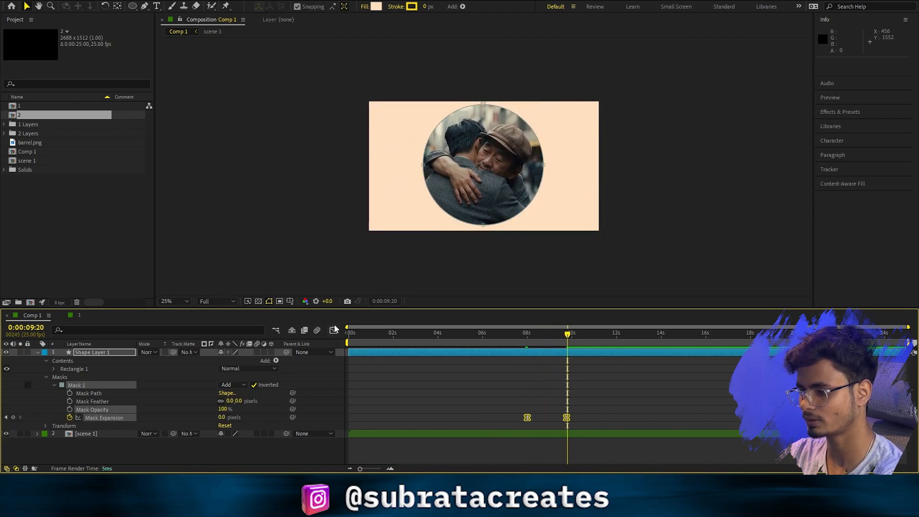
pyautogui.click(333, 330)
pyautogui.moveTo(560, 359); pyautogui.dragTo(554, 359)
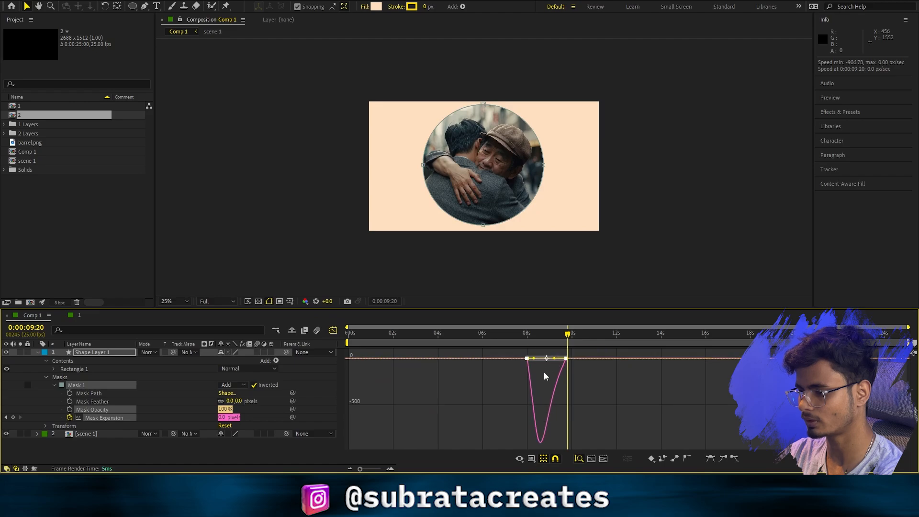
# - Add a Mask Expansion keyframe at the speed curve's peak, reshape the curve with its handles, and preview the closing circle
pyautogui.keyDown('ctrl'); pyautogui.click(541, 445); pyautogui.keyUp('ctrl')
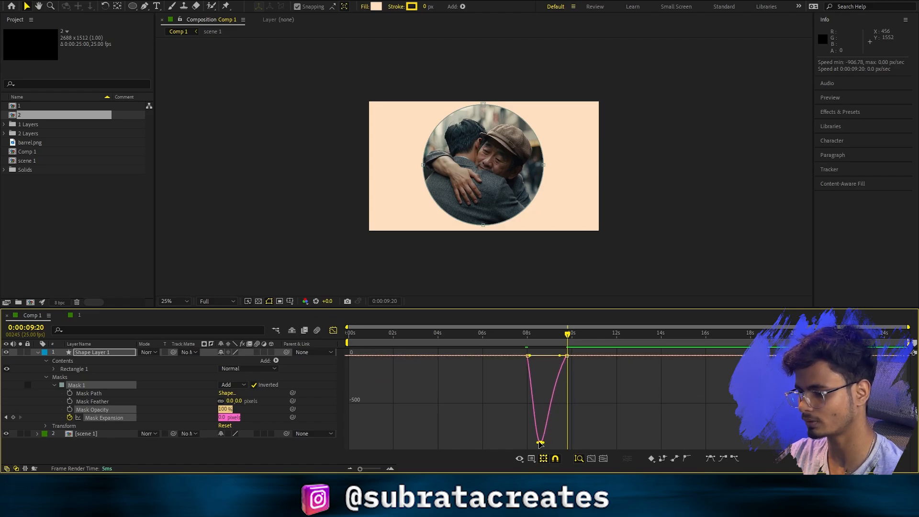
pyautogui.moveTo(540, 443); pyautogui.dragTo(550, 421)
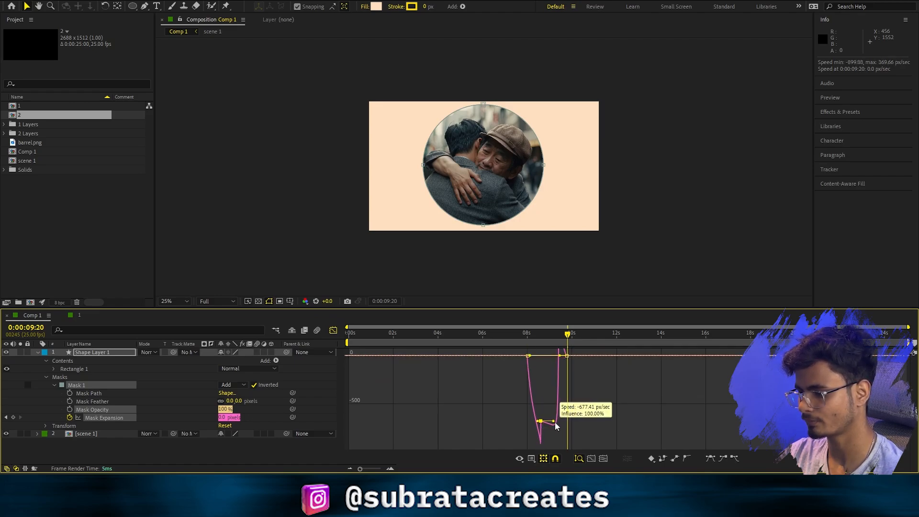
pyautogui.press('space')
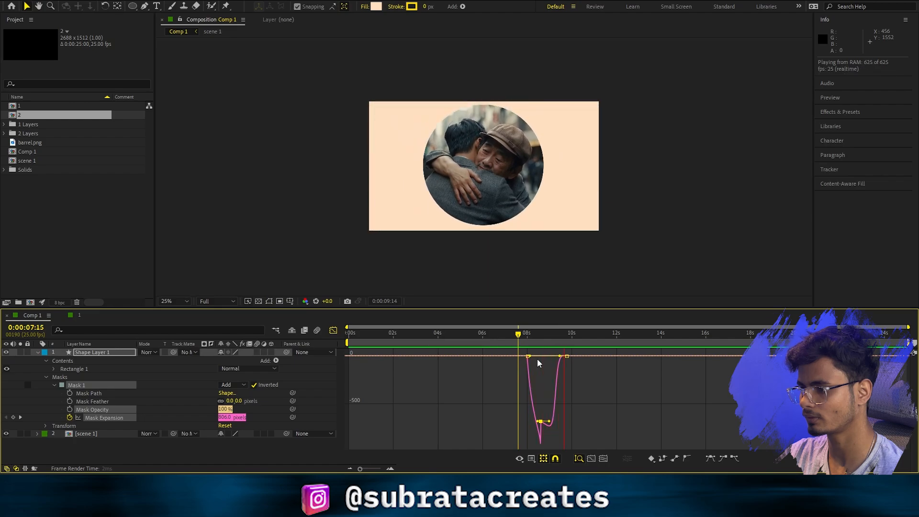
# - Move the middle Mask Expansion keyframe later, to about 0:00:09:00, review the closing circle, and collapse the layer's properties
pyautogui.press('space')
pyautogui.click(333, 330)
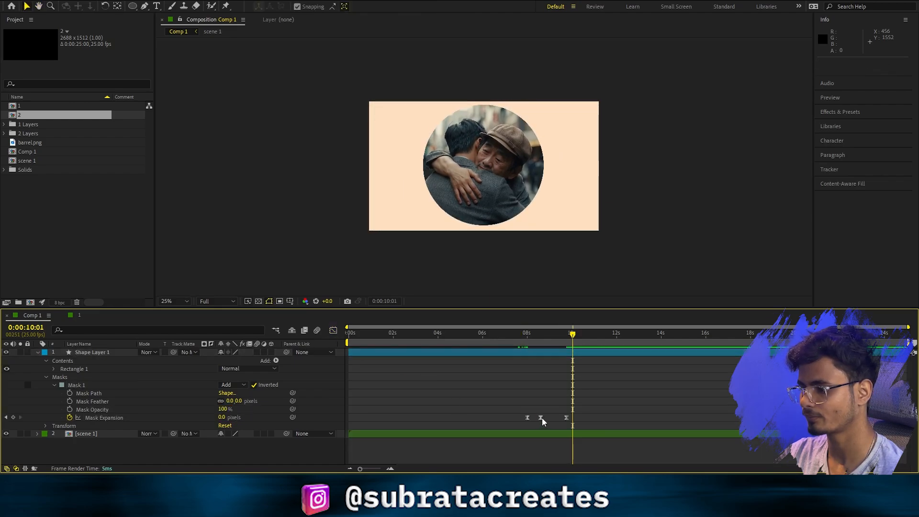
pyautogui.moveTo(541, 417); pyautogui.dragTo(548, 417)
pyautogui.click(531, 341)
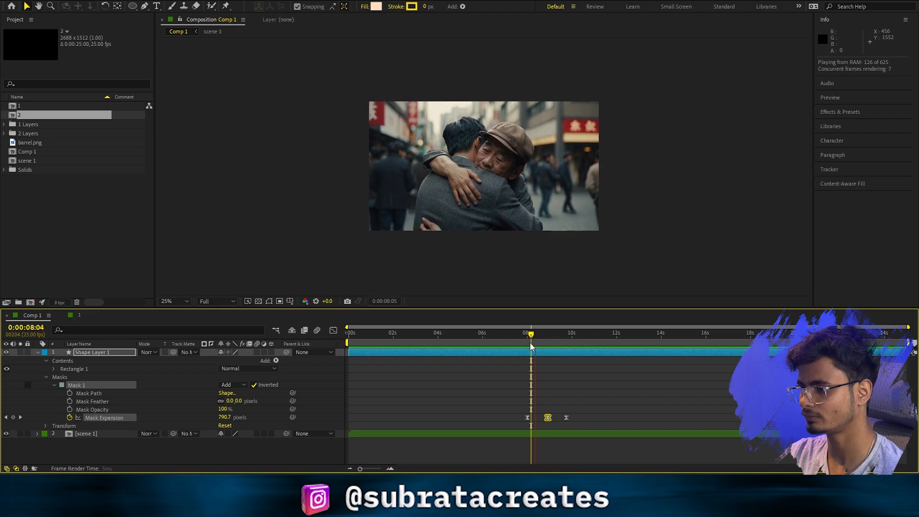
pyautogui.moveTo(530, 343); pyautogui.dragTo(569, 343)
pyautogui.hotkey('ctrl', '`')
# - Create a 1920 x 1080 solid in deep red AD0404 and place it directly beneath Shape Layer 1
pyautogui.rightClick(88, 383)
pyautogui.moveTo(118, 266)
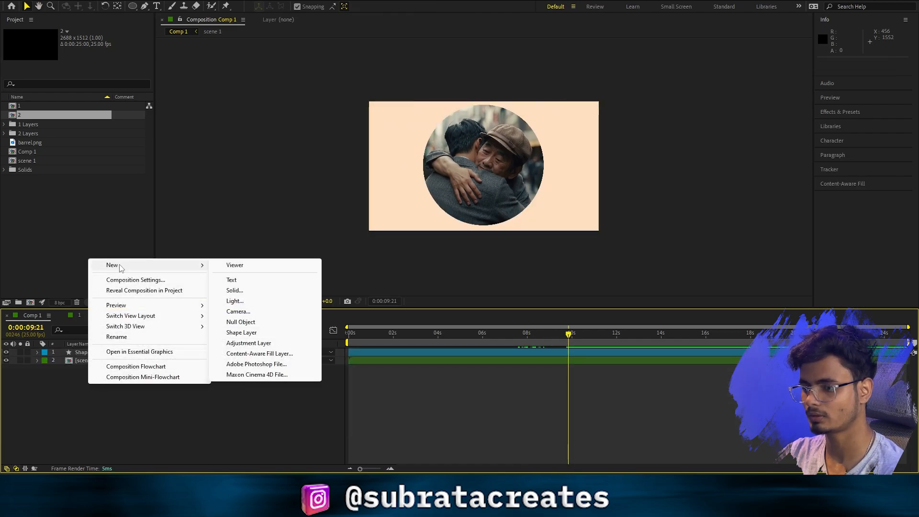
pyautogui.click(248, 290)
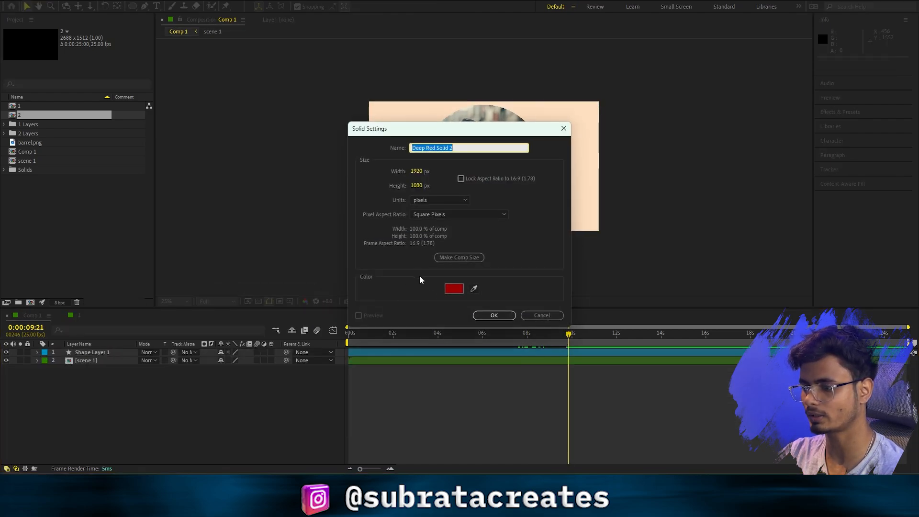
pyautogui.click(451, 289)
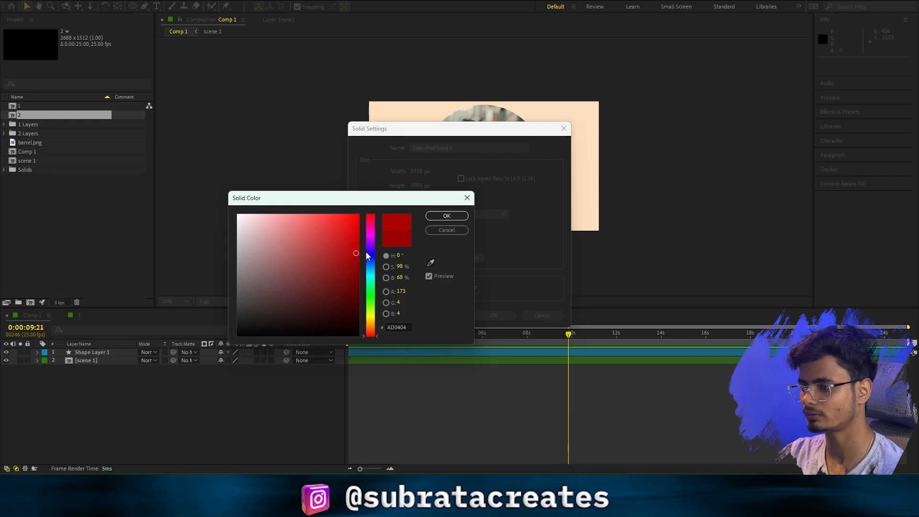
pyautogui.click(446, 216)
pyautogui.click(494, 315)
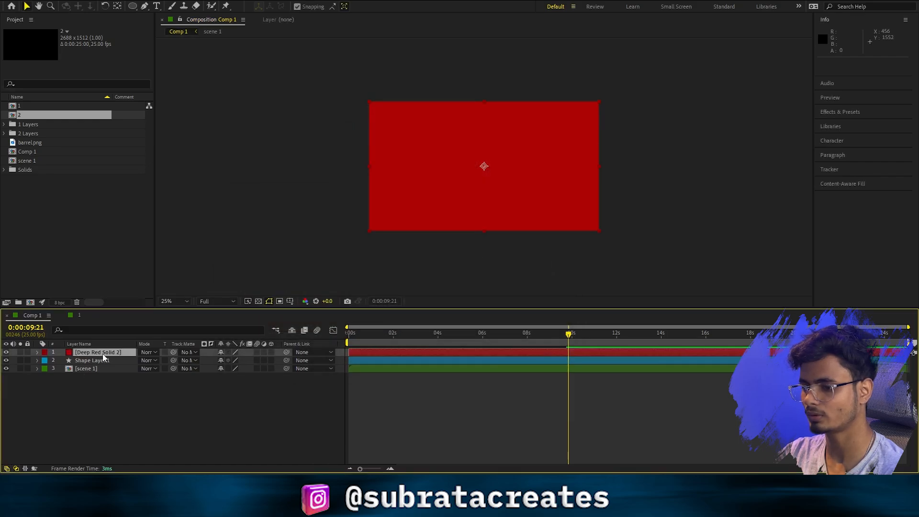
pyautogui.moveTo(103, 356); pyautogui.dragTo(106, 365)
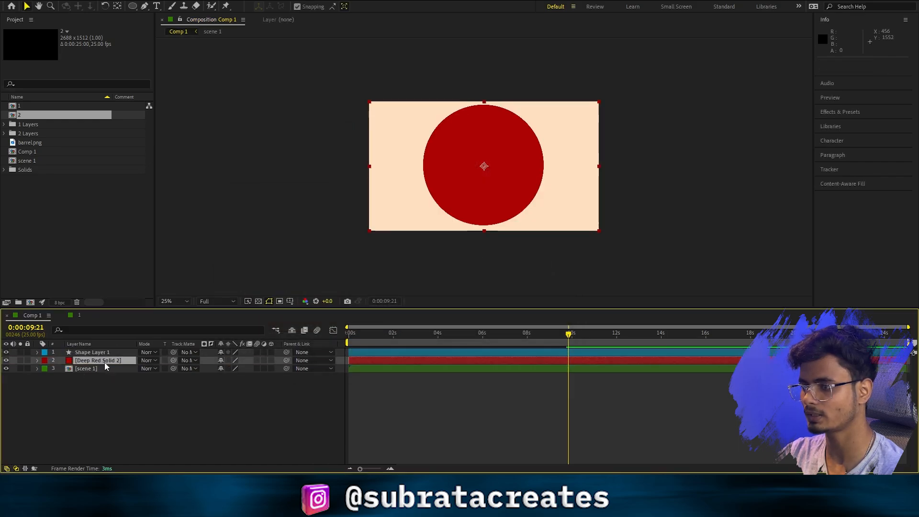
pyautogui.click(177, 417)
# - Set the red solid's opacity to 0% and add an Opacity keyframe at 0:00:08:22
pyautogui.click(536, 360)
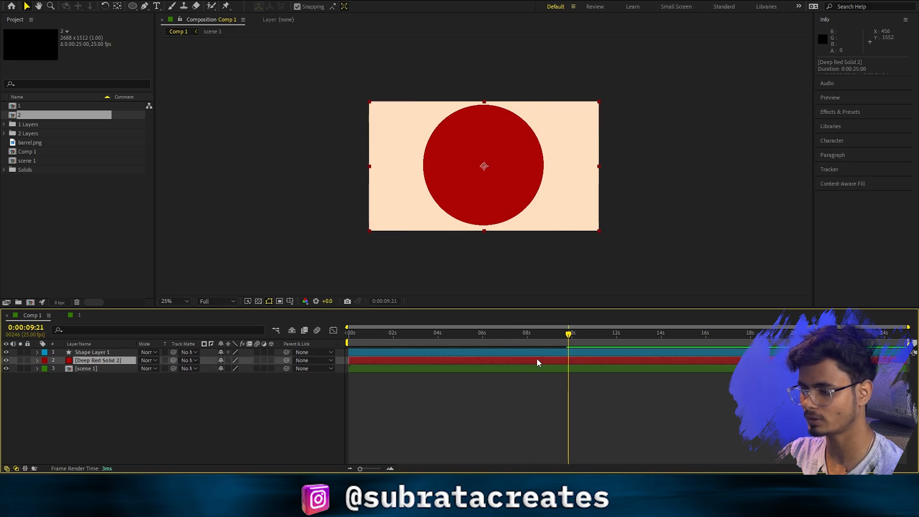
pyautogui.moveTo(544, 333)
pyautogui.mouseDown()
pyautogui.moveTo(558, 341)
pyautogui.moveTo(547, 341)
pyautogui.mouseUp()
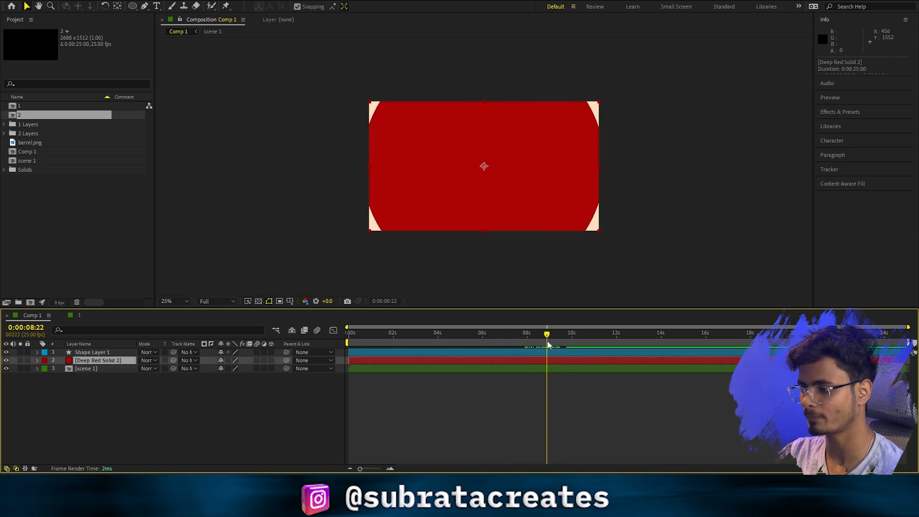
pyautogui.press('t')
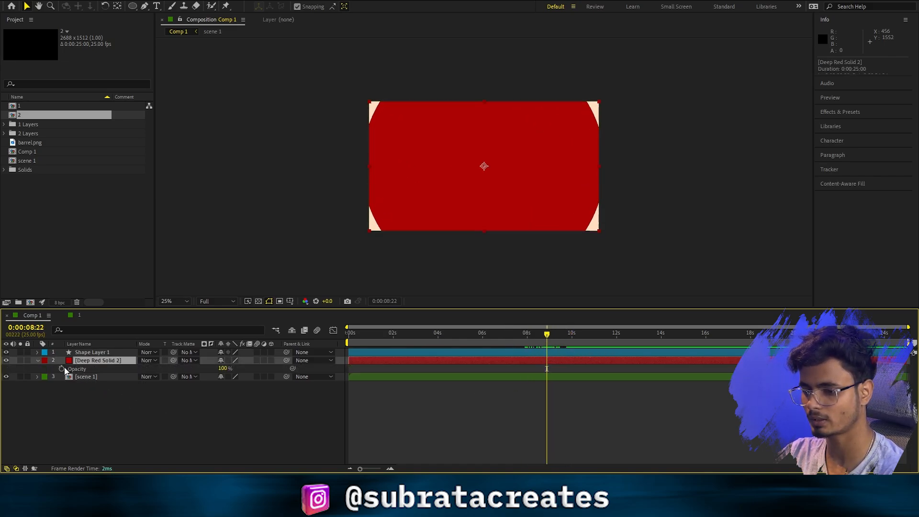
pyautogui.click(228, 373)
pyautogui.click(223, 369)
pyautogui.write('0')
pyautogui.press('Return')
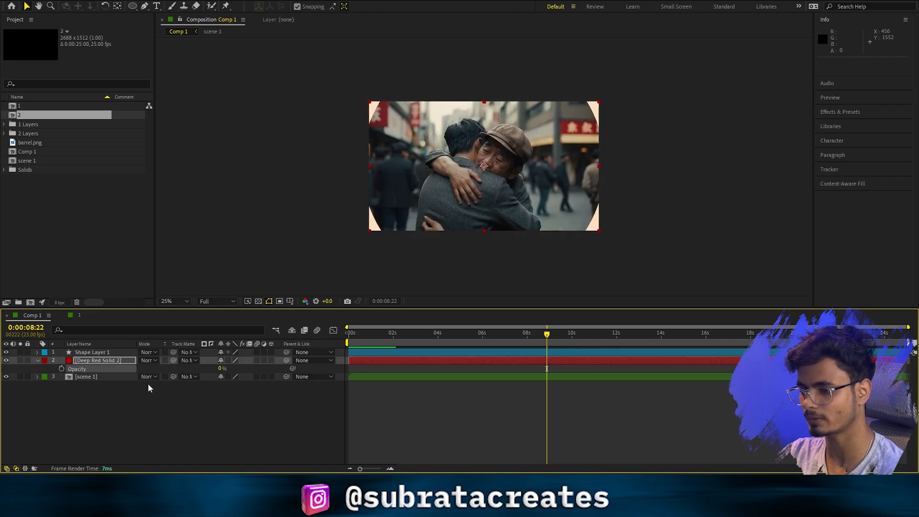
pyautogui.click(61, 369)
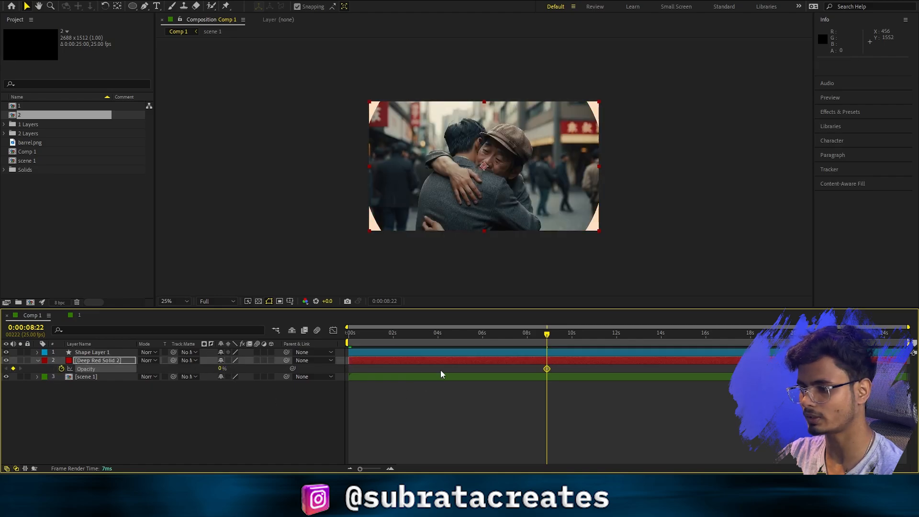
# - Raise the red solid's opacity to 100% at 0:00:10:00, apply Easy Ease to both Opacity keyframes, and preview the fade
pyautogui.click(572, 337)
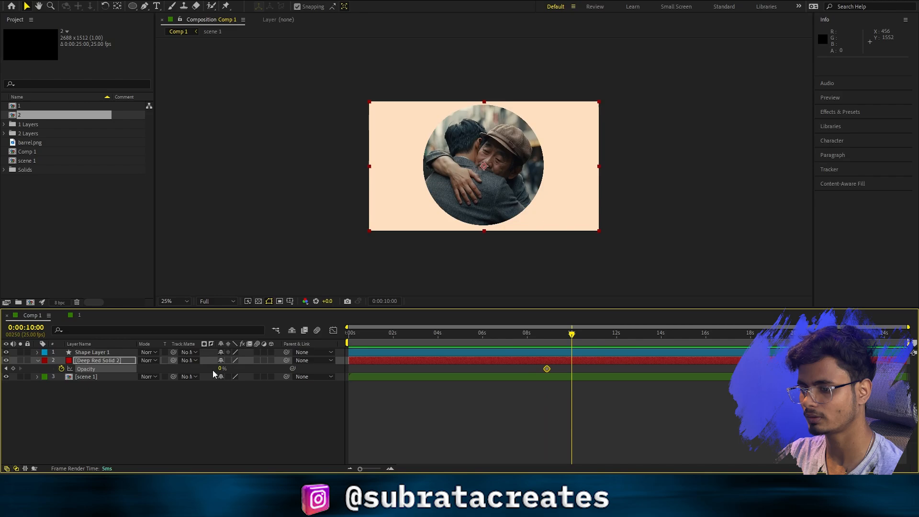
pyautogui.moveTo(221, 368); pyautogui.dragTo(269, 366)
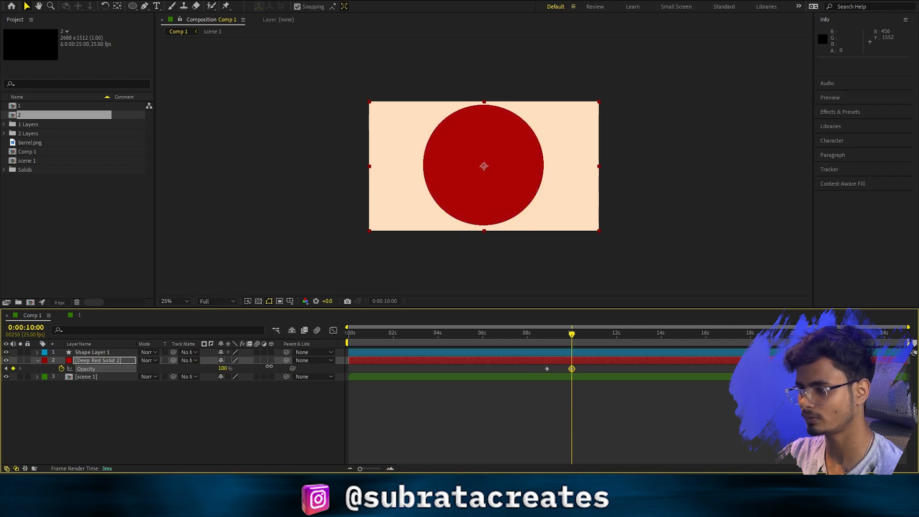
pyautogui.moveTo(532, 372); pyautogui.dragTo(578, 372)
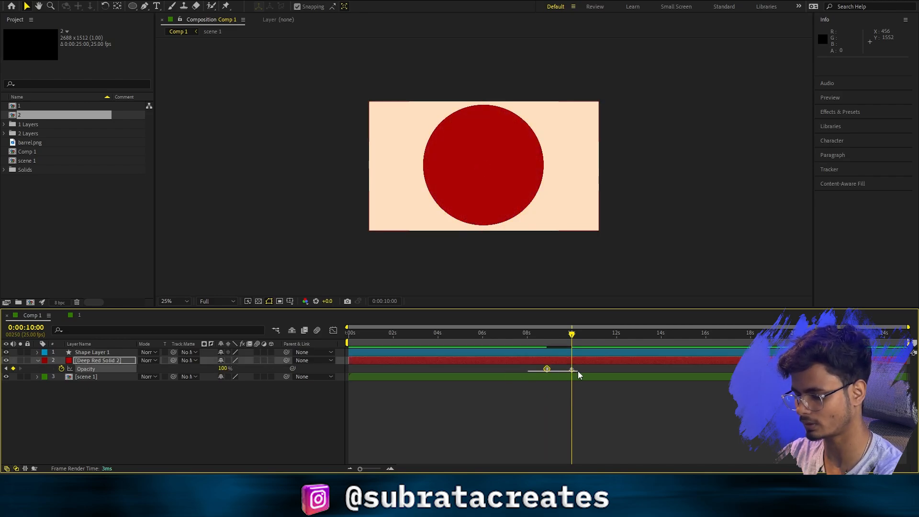
pyautogui.press('F9')
pyautogui.press('F2')
pyautogui.press('space')
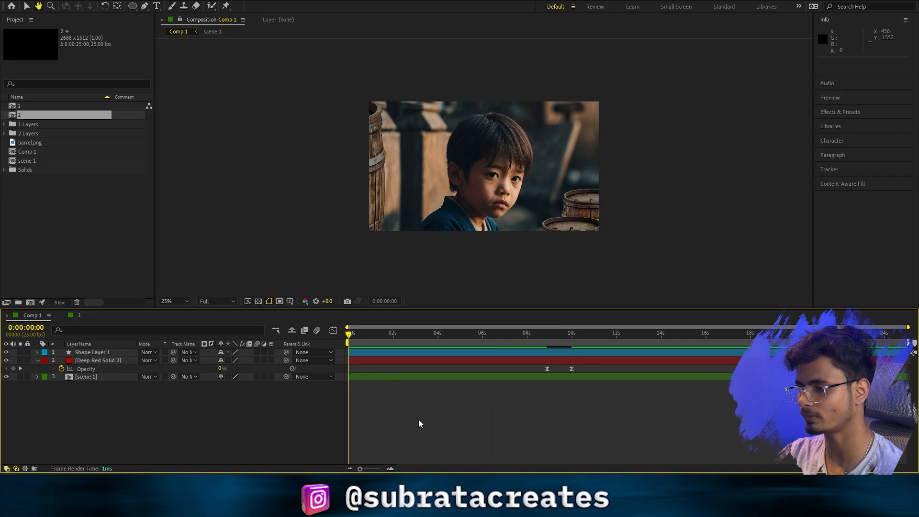
pyautogui.click(186, 301)
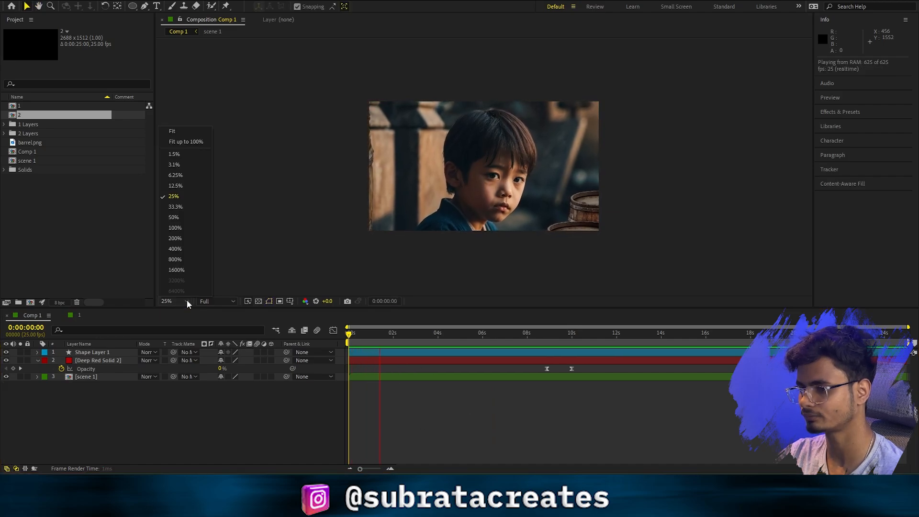
pyautogui.click(186, 139)
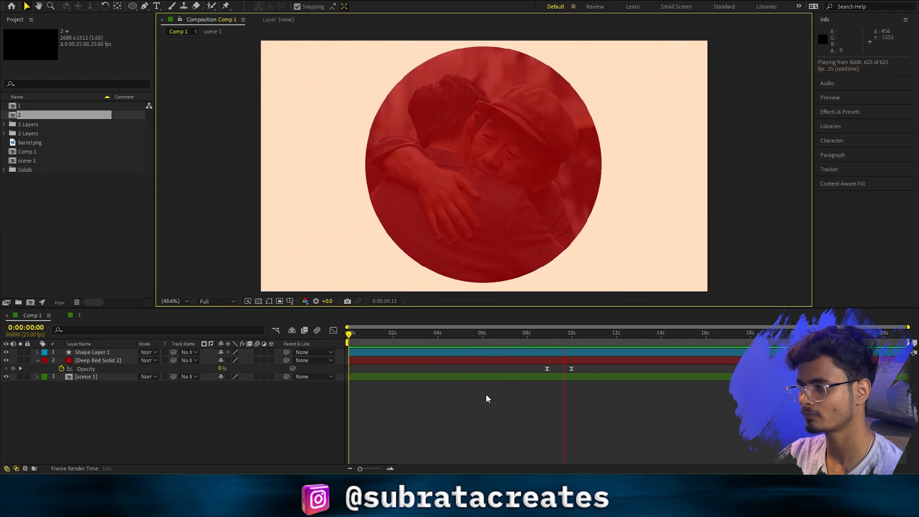
pyautogui.press('space')
# - Stretch Shape Layer 1's Mask Expansion keyframes so the last falls just after the 10-second mark, and preview the transition
pyautogui.click(558, 355)
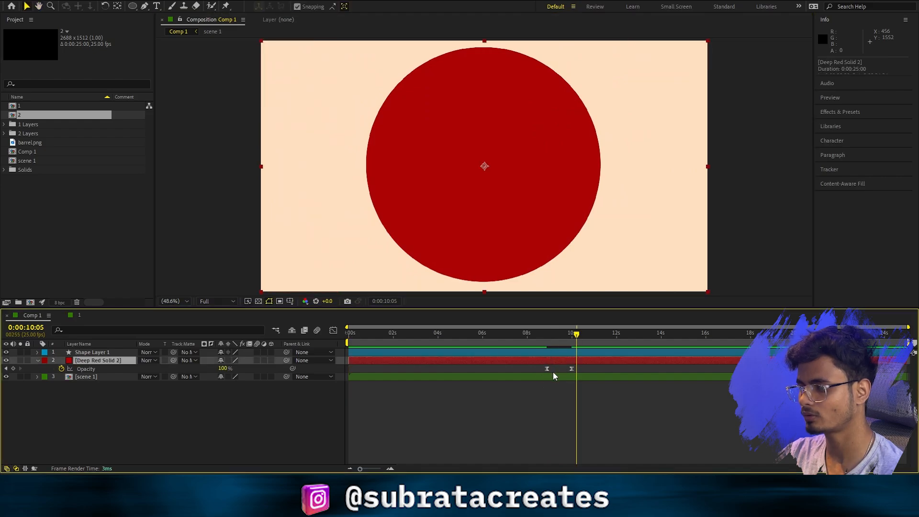
pyautogui.press('u')
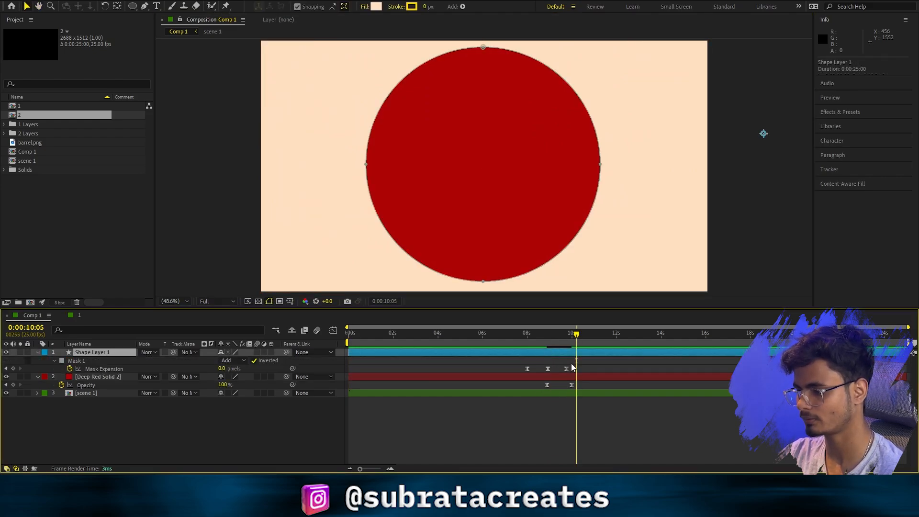
pyautogui.moveTo(573, 367); pyautogui.dragTo(529, 376)
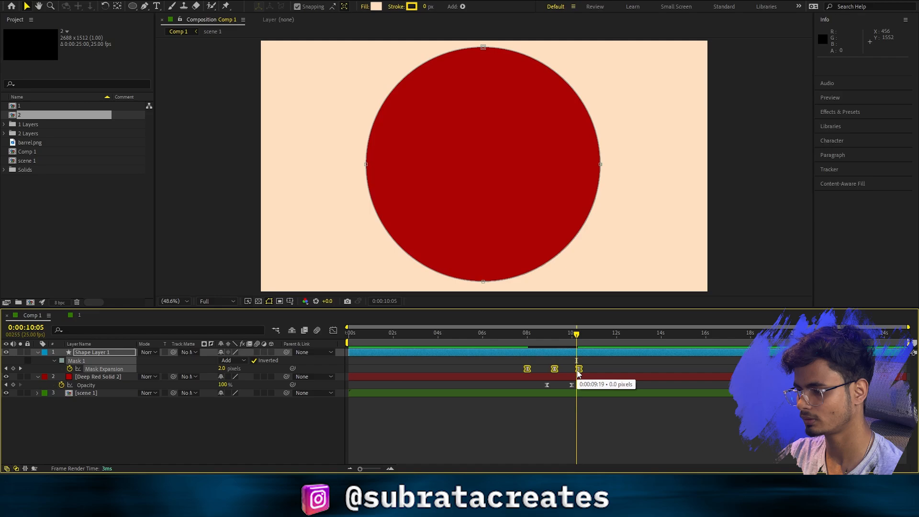
pyautogui.click(519, 339)
pyautogui.press('space')
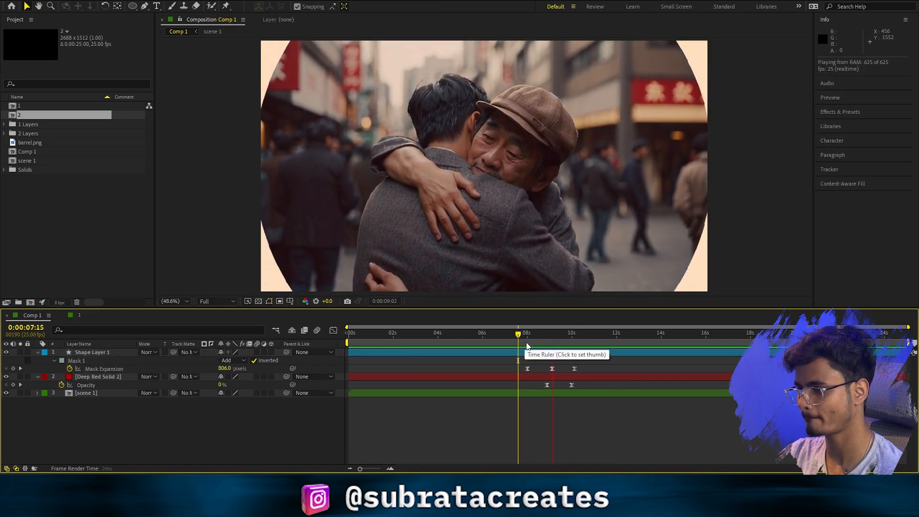
pyautogui.press('space')
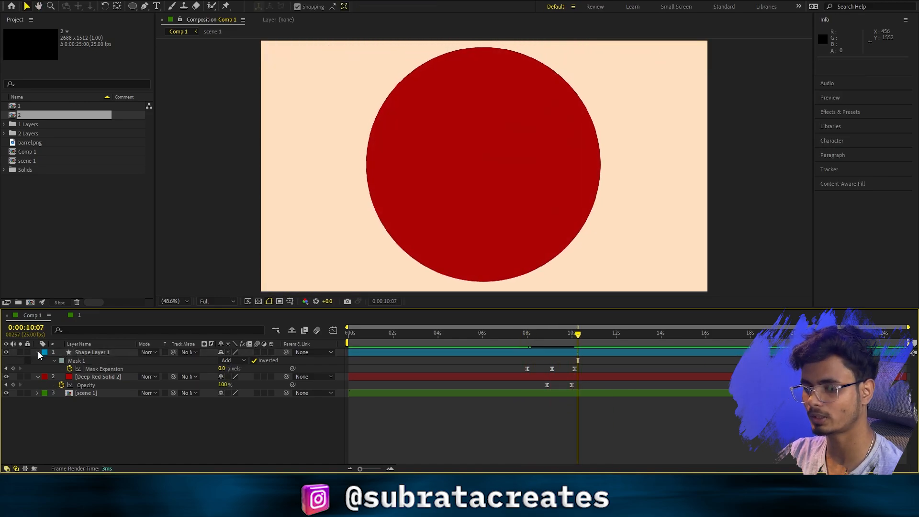
# - Apply the Roughen Edges effect to Shape Layer 1 and increase its Border value
pyautogui.click(38, 352)
pyautogui.click(104, 354)
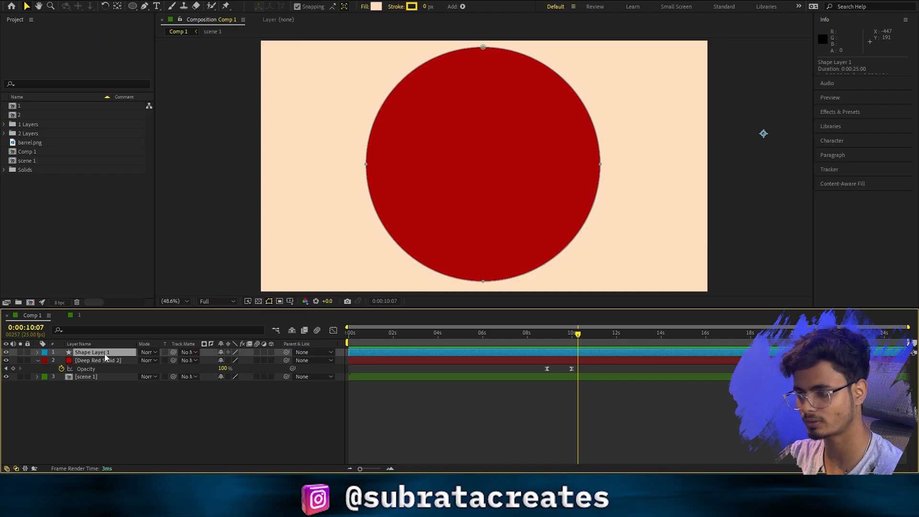
pyautogui.hotkey('ctrl', 'space')
pyautogui.write('roughen')
pyautogui.press('Return')
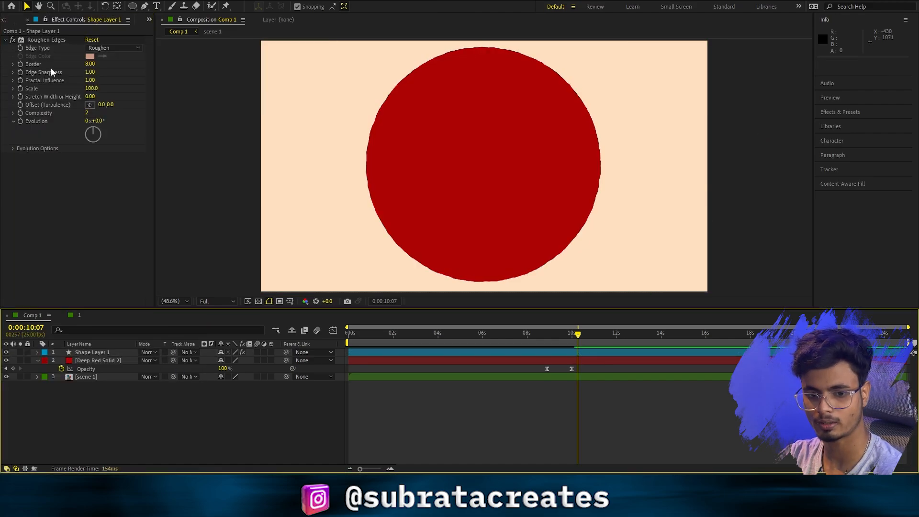
pyautogui.moveTo(89, 63); pyautogui.dragTo(109, 65)
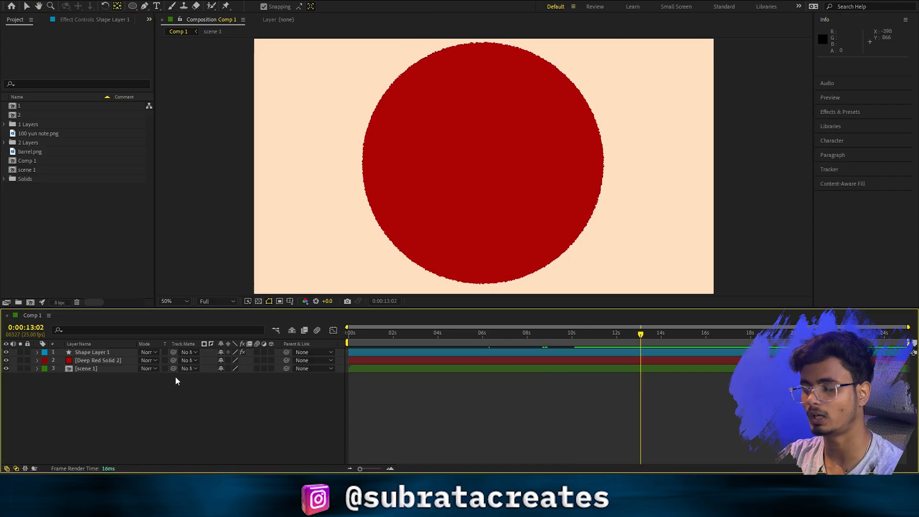
# - Create a composition named money at 1920 x 1080, 25 fps, with a duration of 0:00:25:00
pyautogui.rightClick(89, 265)
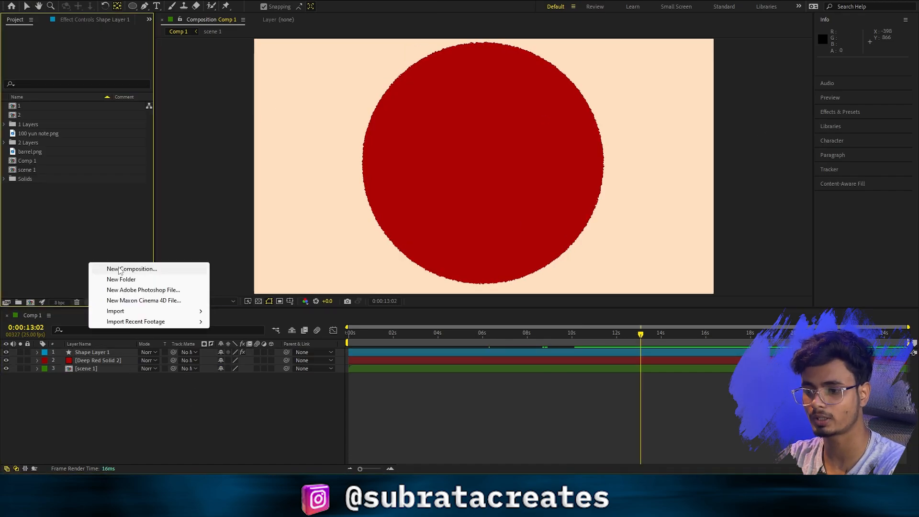
pyautogui.click(113, 269)
pyautogui.write('money')
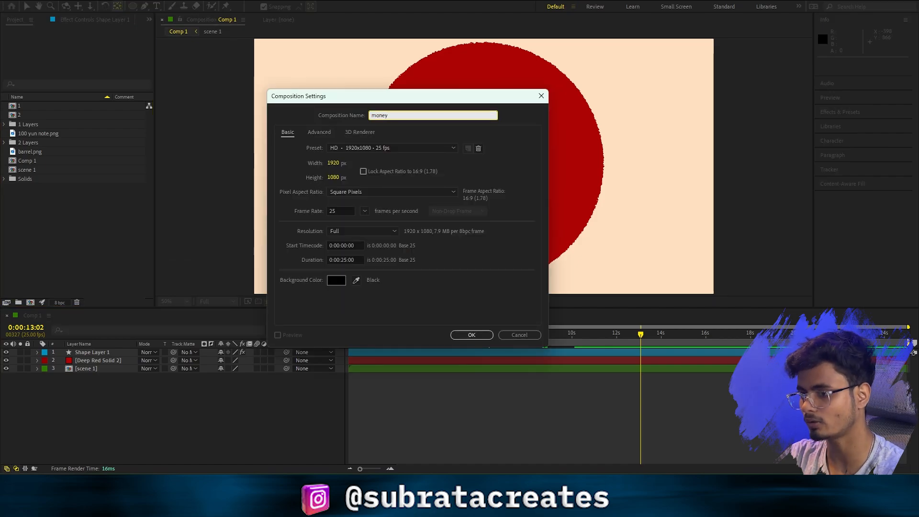
pyautogui.press('Return')
# - Place 100 yun note.png in the centre of the money composition and scale it down well inside the frame
pyautogui.moveTo(918, 211); pyautogui.dragTo(505, 178)
pyautogui.scroll(-4, 512, 183)
pyautogui.press('.')
# - Set the 100 yun note.png layer's rotation to -90° so the banknote stands upright
pyautogui.click(112, 353)
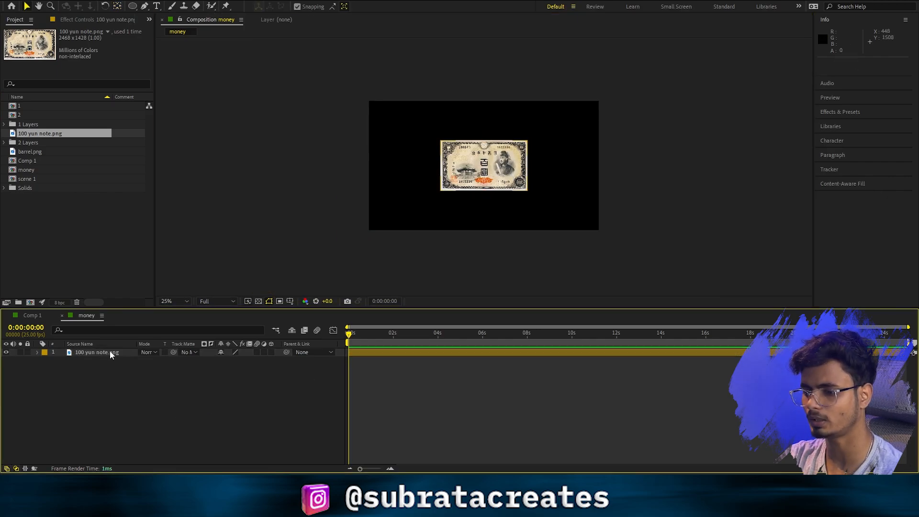
pyautogui.press('r')
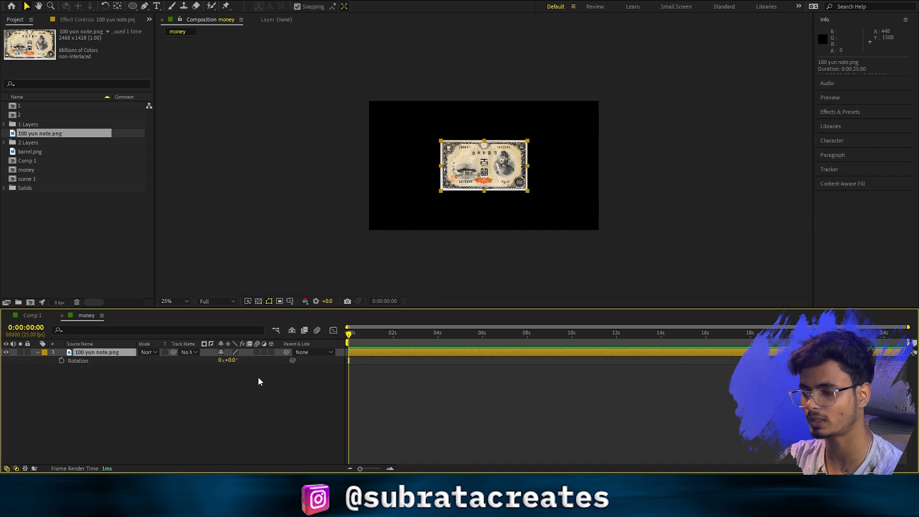
pyautogui.click(258, 390)
pyautogui.click(115, 354)
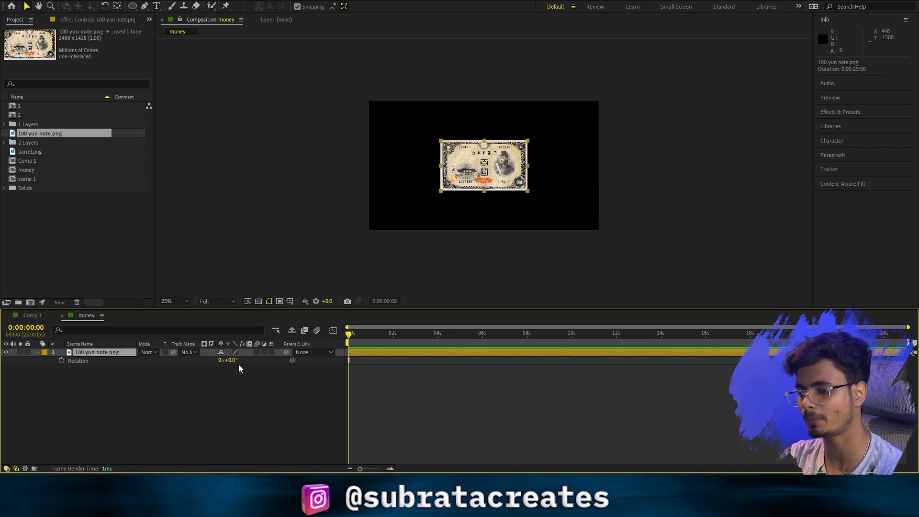
pyautogui.moveTo(237, 360); pyautogui.dragTo(258, 362)
pyautogui.hotkey('ctrl', 'z')
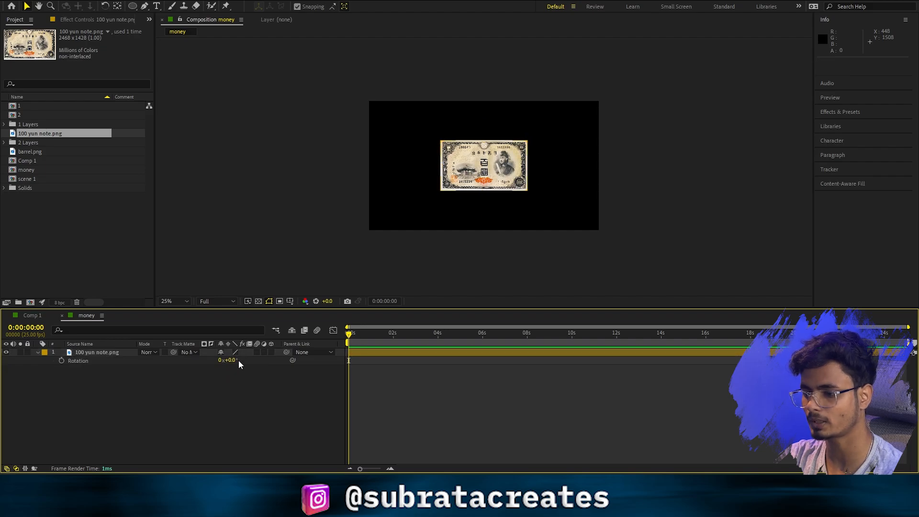
pyautogui.click(231, 361)
pyautogui.write('-90')
pyautogui.press('Return')
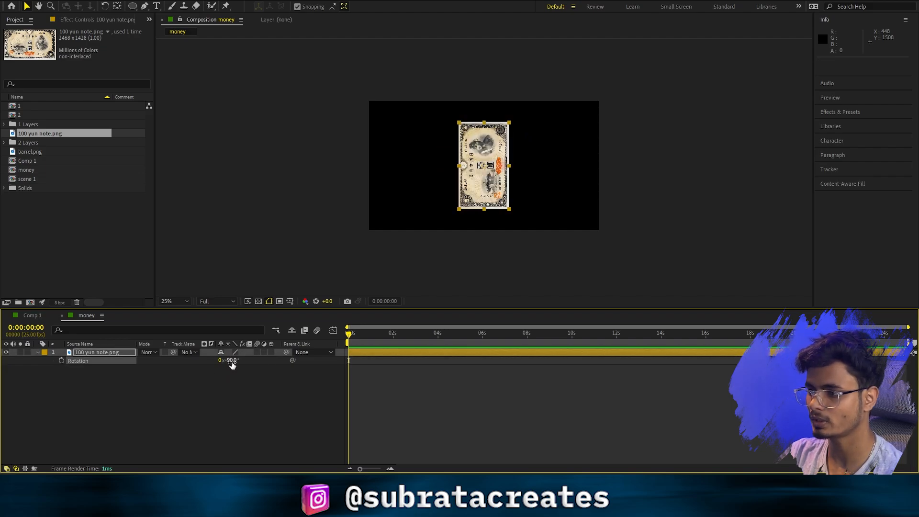
pyautogui.press('.')
pyautogui.press('.')
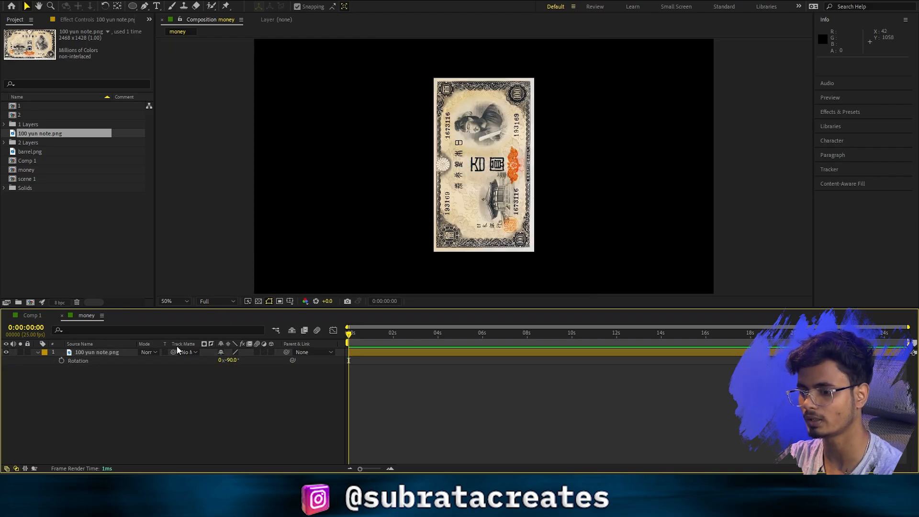
pyautogui.click(178, 353)
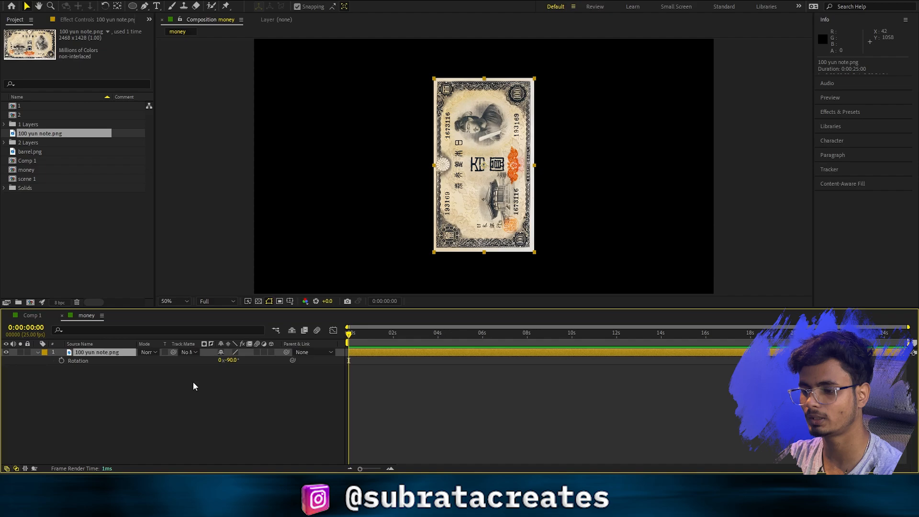
# - Move the 100 yun note.png layer's anchor point to the lower-left end of the banknote's bottom edge
pyautogui.click(117, 10)
pyautogui.moveTo(472, 205); pyautogui.dragTo(456, 253)
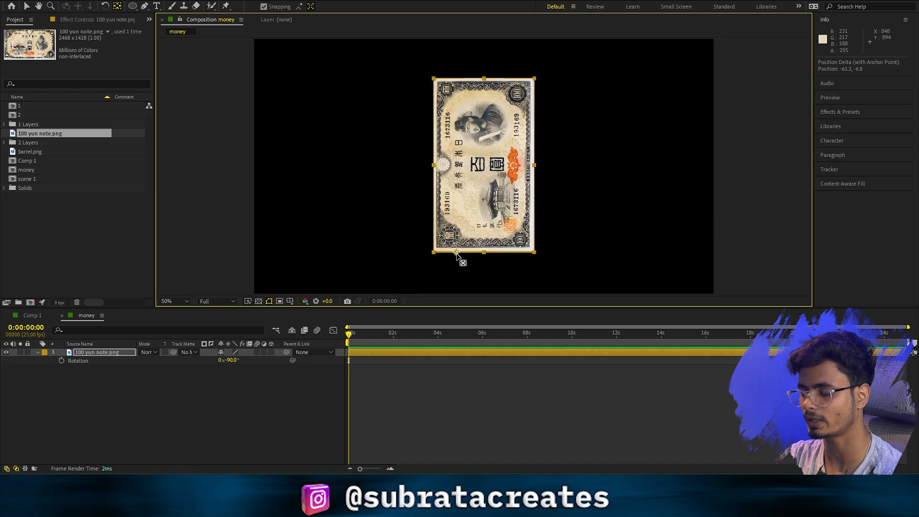
pyautogui.click(258, 394)
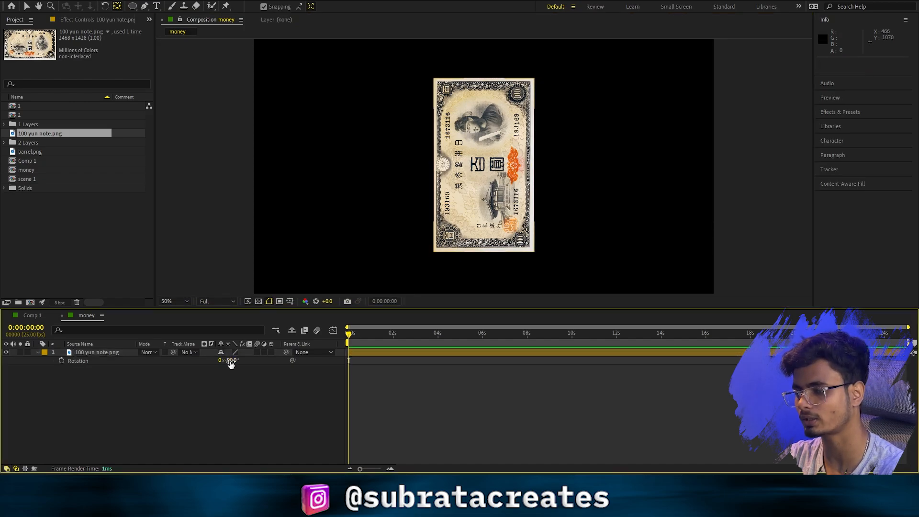
# - Animate the banknote's rotation from 23° at 0:00:00:00 to -70° at 0:00:04:00
pyautogui.moveTo(231, 364); pyautogui.dragTo(257, 377)
pyautogui.hotkey('ctrl', 'z')
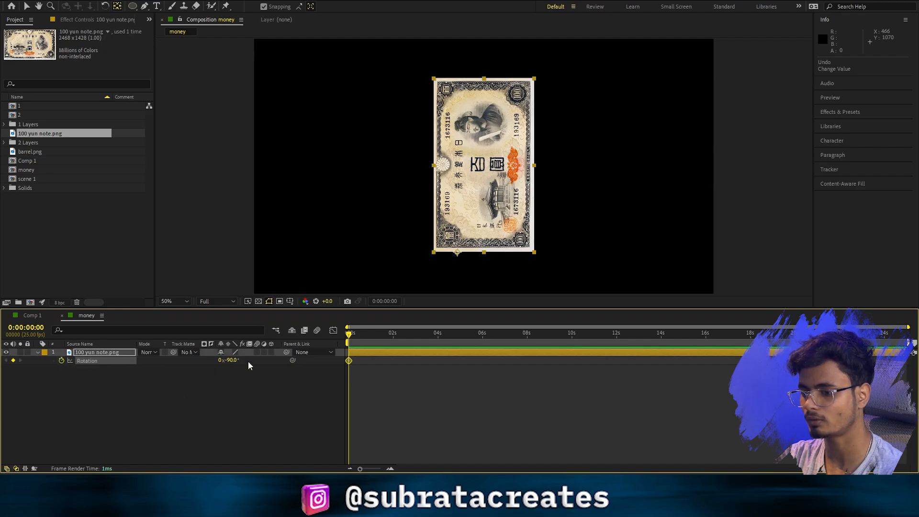
pyautogui.moveTo(230, 362); pyautogui.dragTo(330, 371)
pyautogui.click(438, 335)
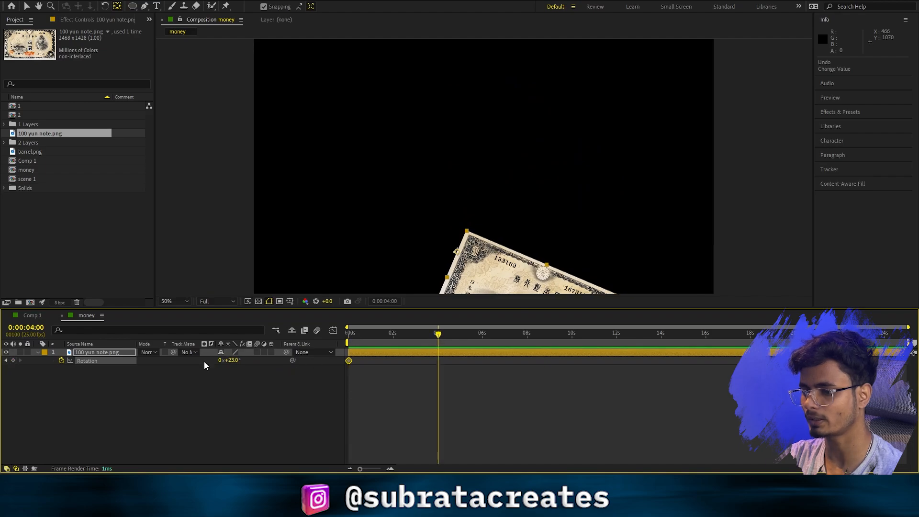
pyautogui.moveTo(230, 359); pyautogui.dragTo(189, 362)
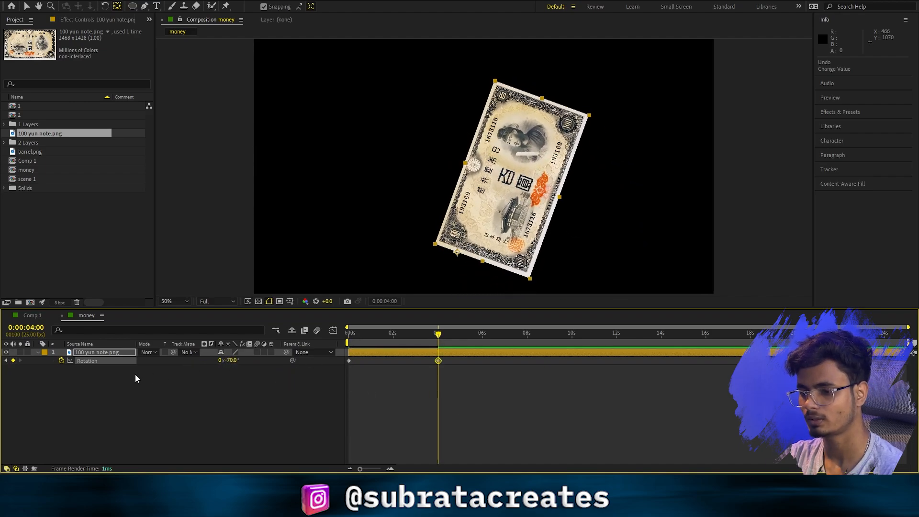
# - Duplicate the banknote layer, set the copy's starting rotation to 2° and place it beneath the original
pyautogui.click(120, 352)
pyautogui.hotkey('ctrl', 'd')
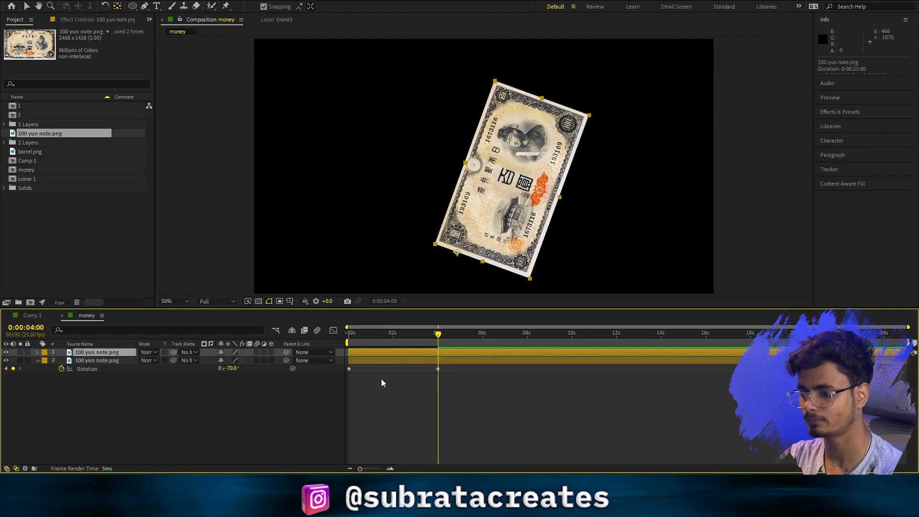
pyautogui.click(349, 339)
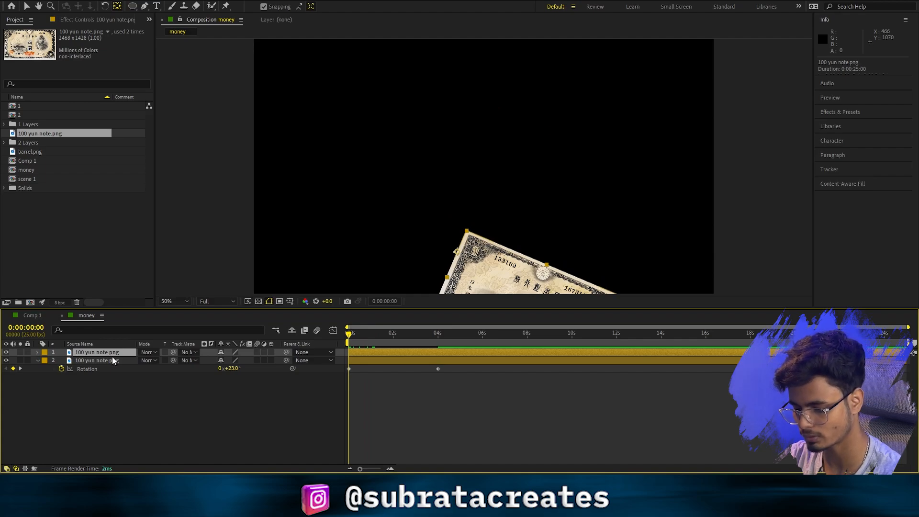
pyautogui.press('r')
pyautogui.moveTo(230, 360); pyautogui.dragTo(220, 362)
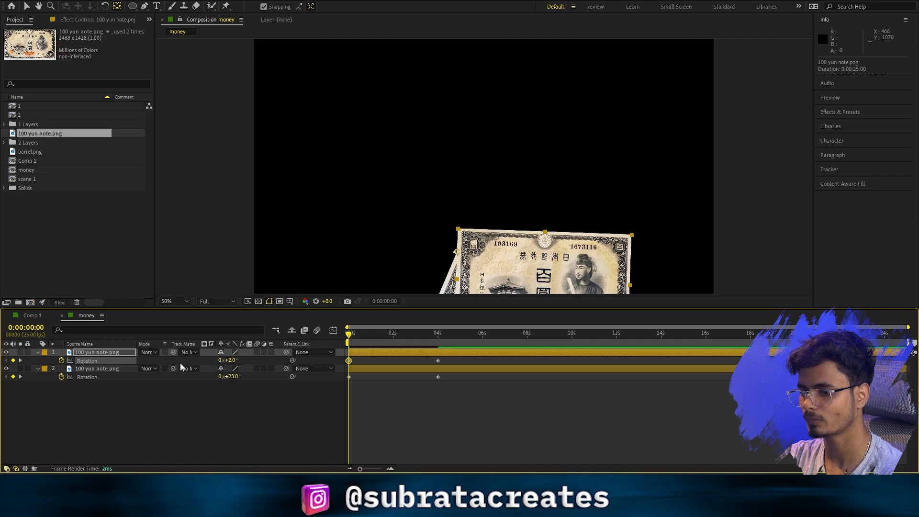
pyautogui.moveTo(107, 356); pyautogui.dragTo(113, 389)
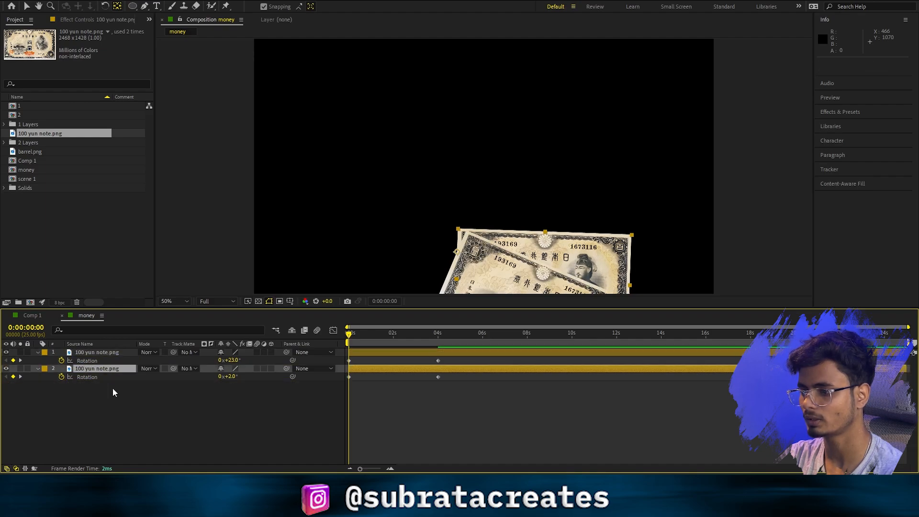
# - Set the second banknote's rotation keyframes to 18° at 0:00:00:00 and -85° at 0:00:04:00
pyautogui.moveTo(373, 334); pyautogui.dragTo(336, 357)
pyautogui.click(357, 355)
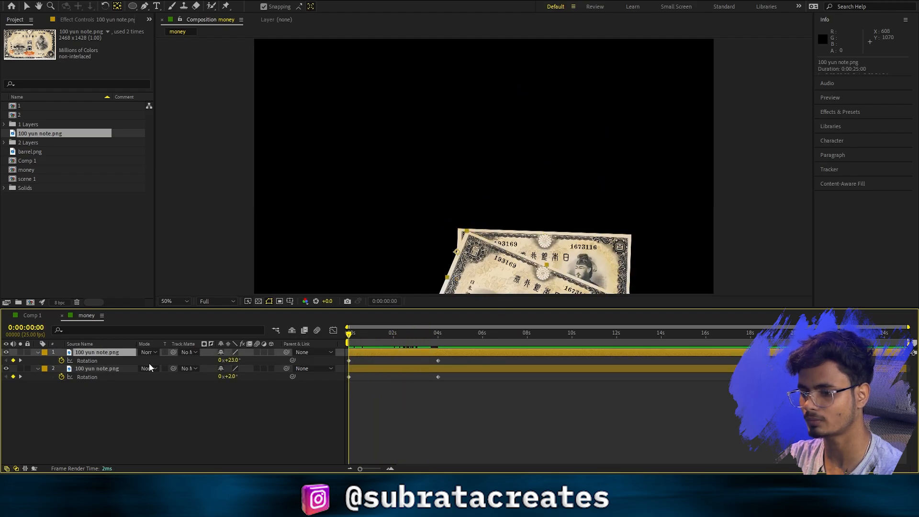
pyautogui.moveTo(235, 360); pyautogui.dragTo(238, 379)
pyautogui.hotkey('ctrl', 'z')
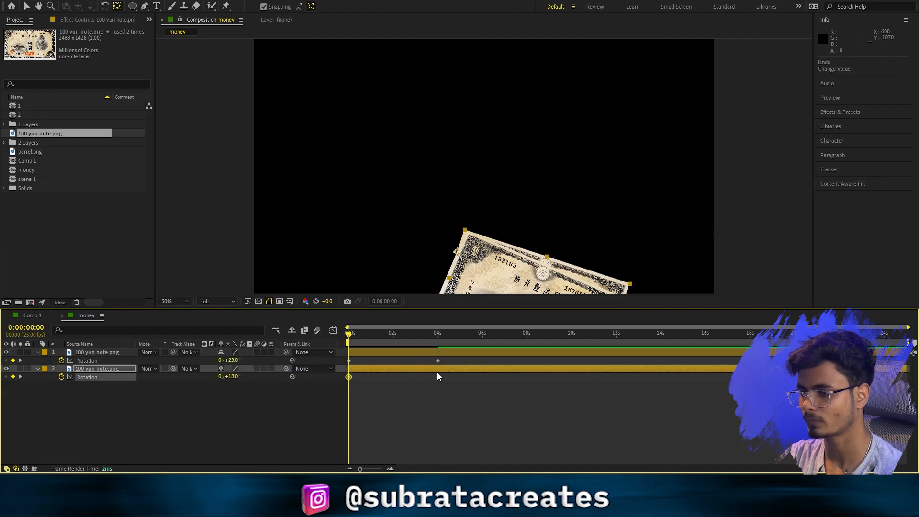
pyautogui.moveTo(433, 343); pyautogui.dragTo(440, 341)
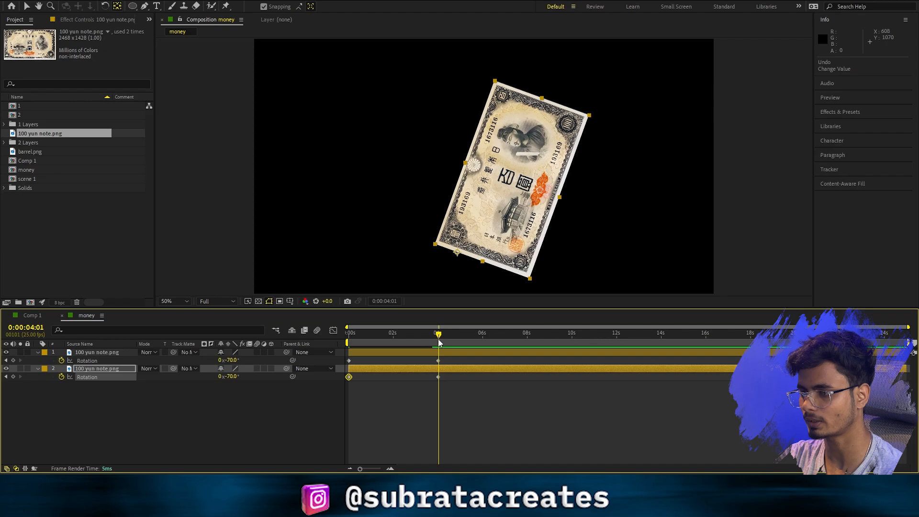
pyautogui.moveTo(234, 379); pyautogui.dragTo(227, 377)
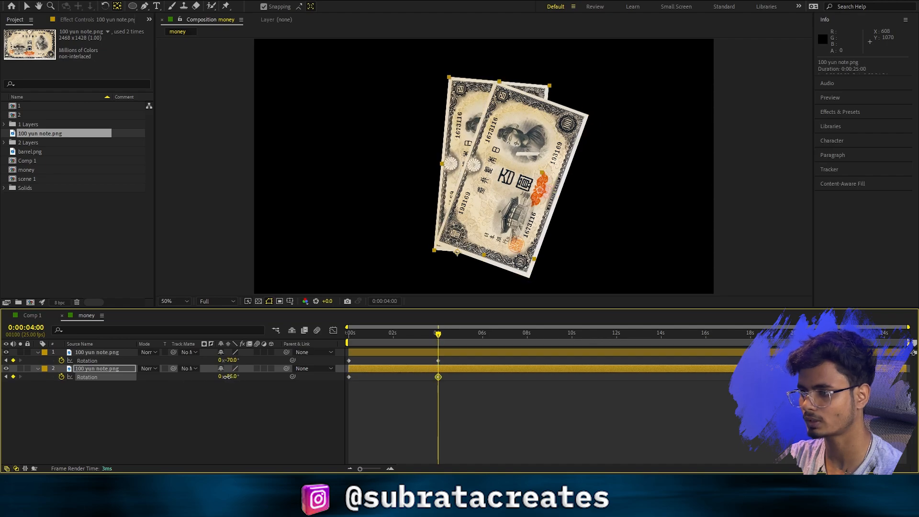
pyautogui.click(185, 435)
pyautogui.moveTo(349, 334); pyautogui.dragTo(440, 354)
# - Duplicate the front banknote layer and move the copy to the bottom of the layer stack
pyautogui.click(105, 355)
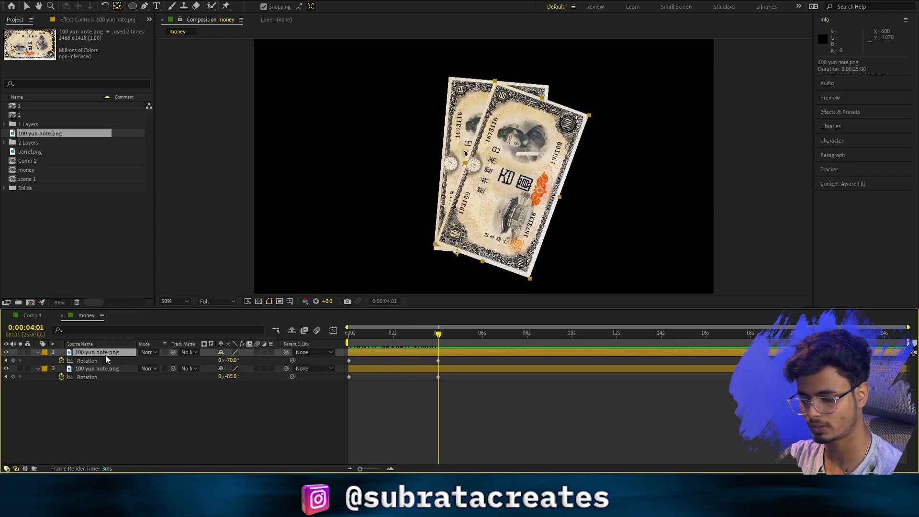
pyautogui.hotkey('ctrl', 'd')
pyautogui.moveTo(112, 356); pyautogui.dragTo(116, 392)
# - Set the third banknote's rotation keyframes to 12° at the start and about -99° at 0:00:04:00, and preview the fan
pyautogui.moveTo(362, 334); pyautogui.dragTo(337, 335)
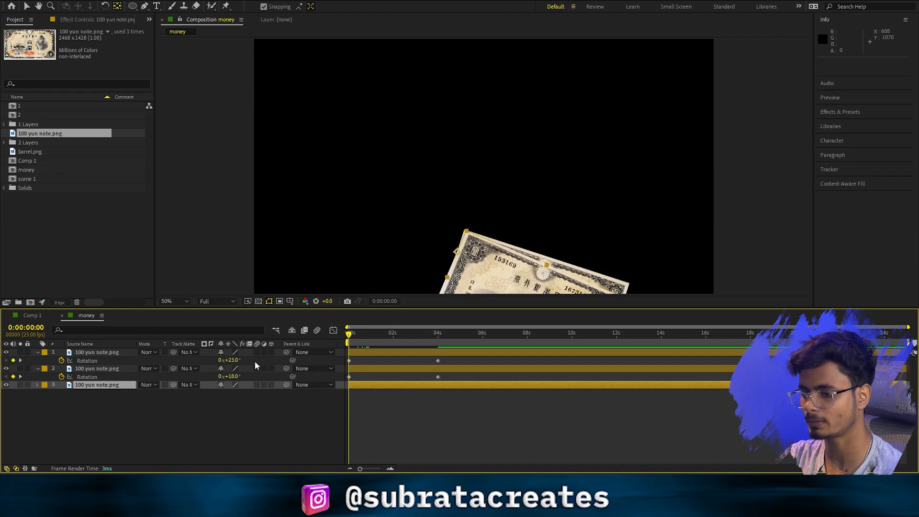
pyautogui.press('r')
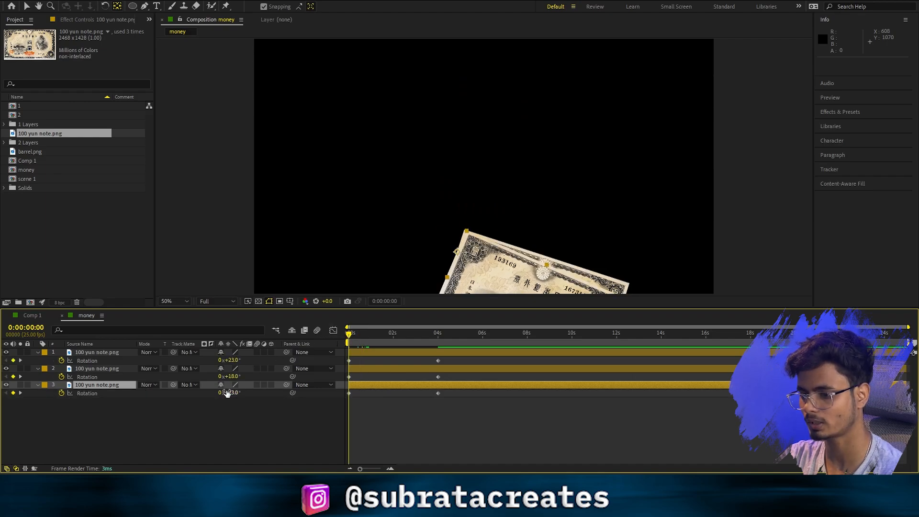
pyautogui.moveTo(233, 393); pyautogui.dragTo(224, 392)
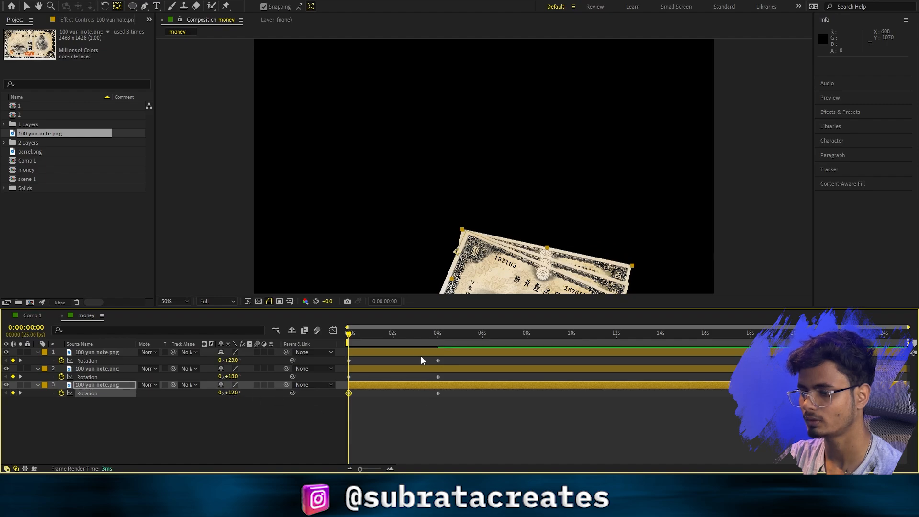
pyautogui.click(21, 392)
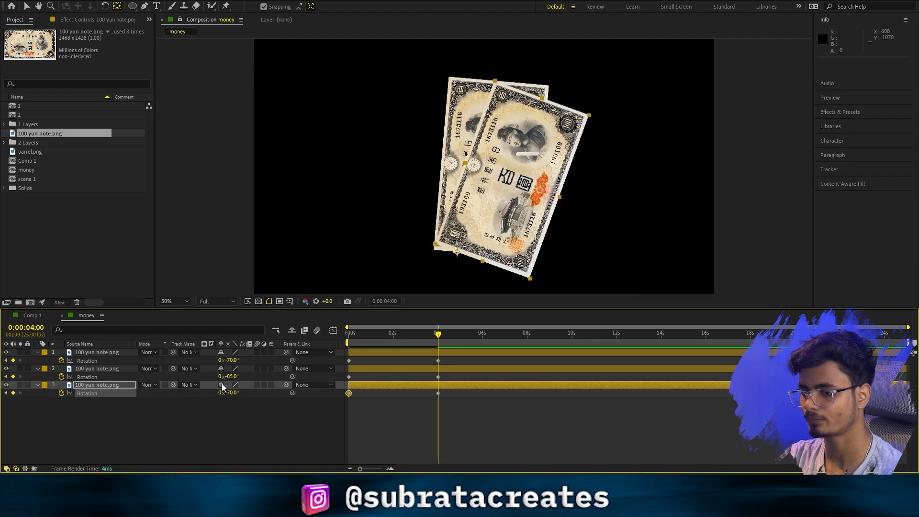
pyautogui.moveTo(233, 393); pyautogui.dragTo(221, 396)
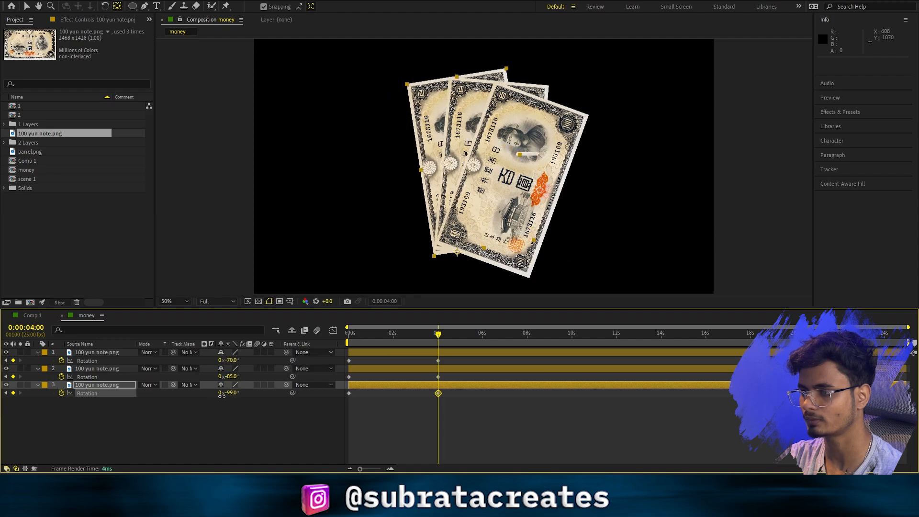
pyautogui.click(396, 409)
pyautogui.press('space')
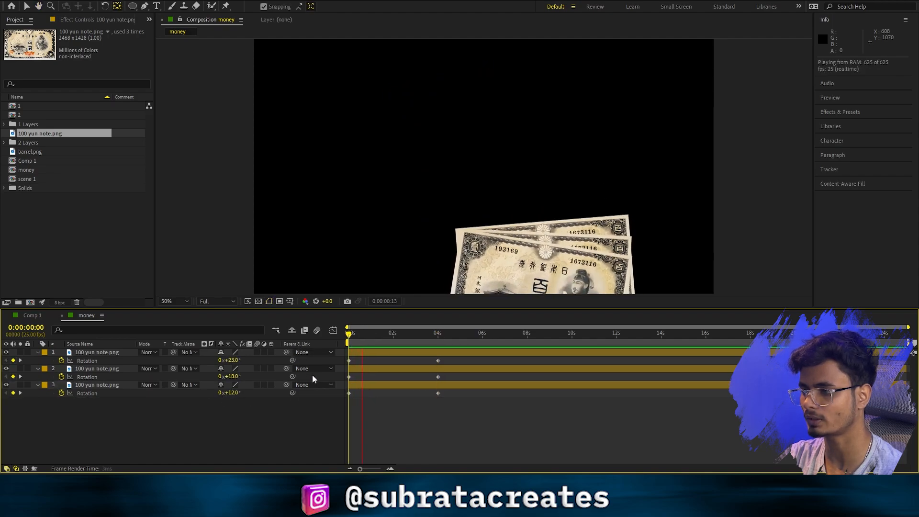
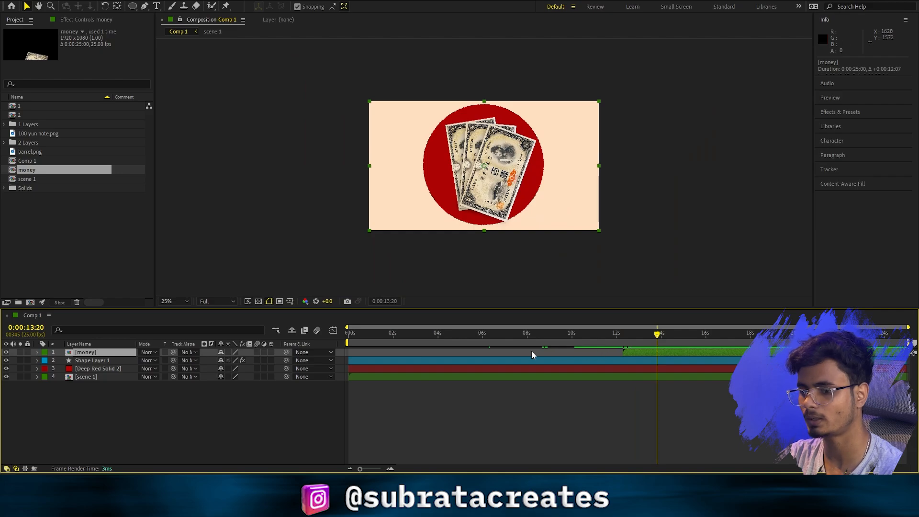
# - Scale the money layer in Comp 1 to 134.5% and position it at about 890, 586 over the red circle
pyautogui.press('s')
pyautogui.moveTo(248, 365); pyautogui.dragTo(256, 365)
pyautogui.click(490, 147)
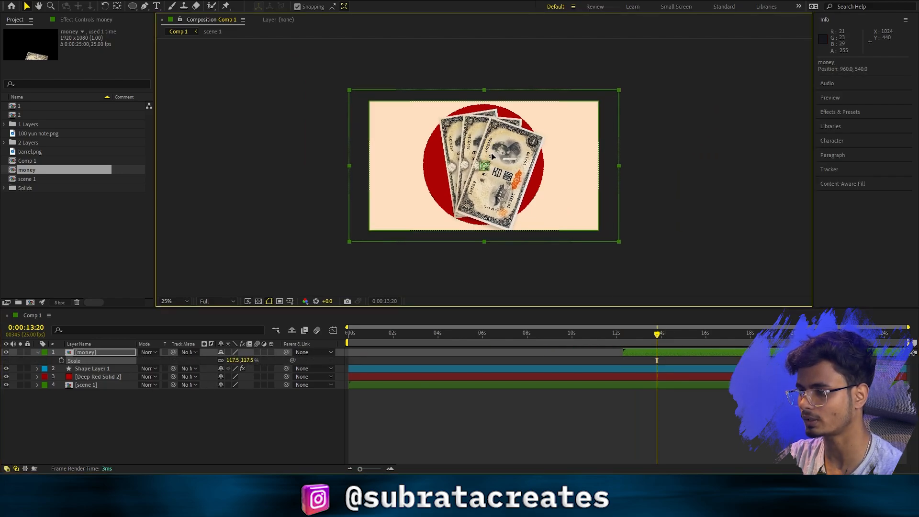
pyautogui.moveTo(493, 157); pyautogui.dragTo(506, 172)
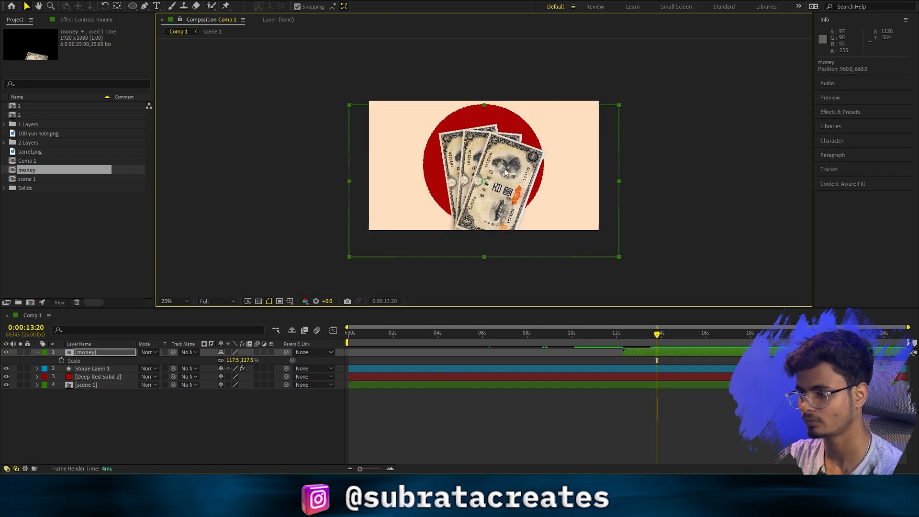
pyautogui.moveTo(508, 225); pyautogui.dragTo(502, 217)
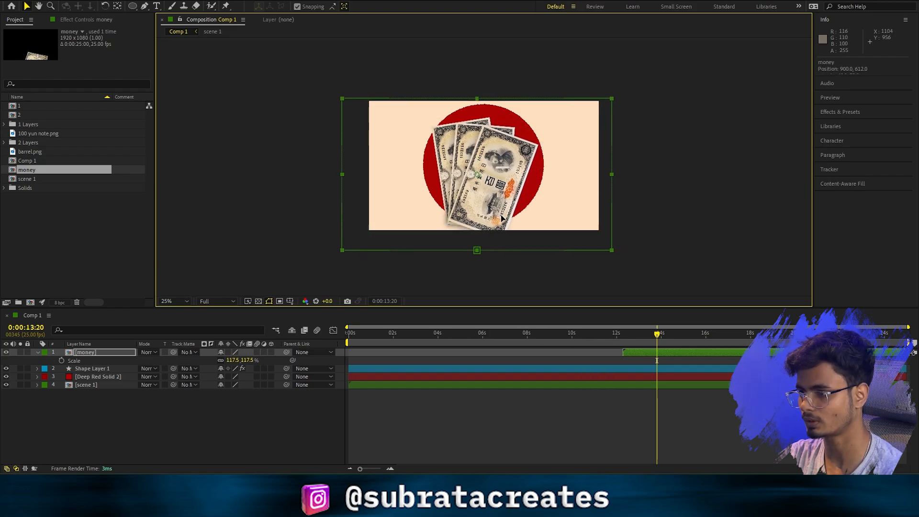
pyautogui.moveTo(248, 360); pyautogui.dragTo(258, 360)
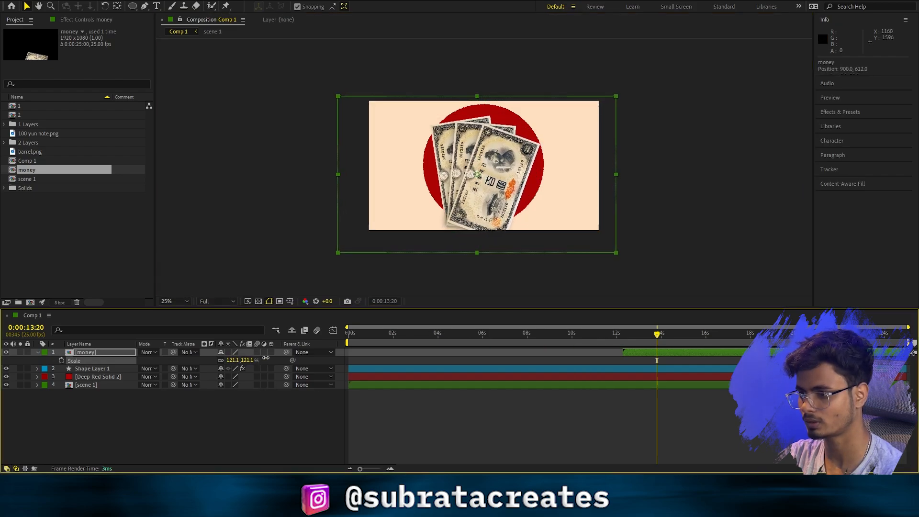
pyautogui.scroll(2, 610, 220)
pyautogui.moveTo(544, 205); pyautogui.dragTo(538, 217)
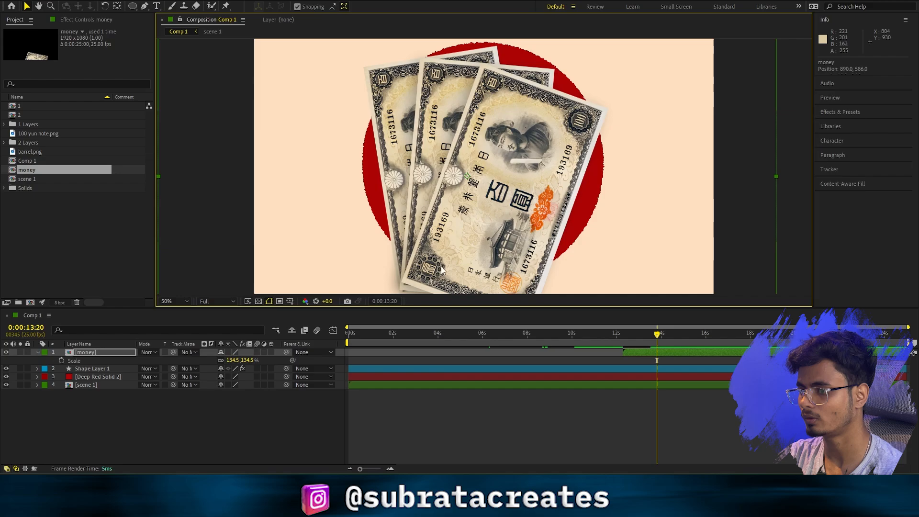
# - Keyframe the money layer's Y Position at 586 at 0:00:13:07 and 682 at 0:00:12:09 so the banknotes rise
pyautogui.moveTo(608, 332); pyautogui.dragTo(645, 340)
pyautogui.press('p')
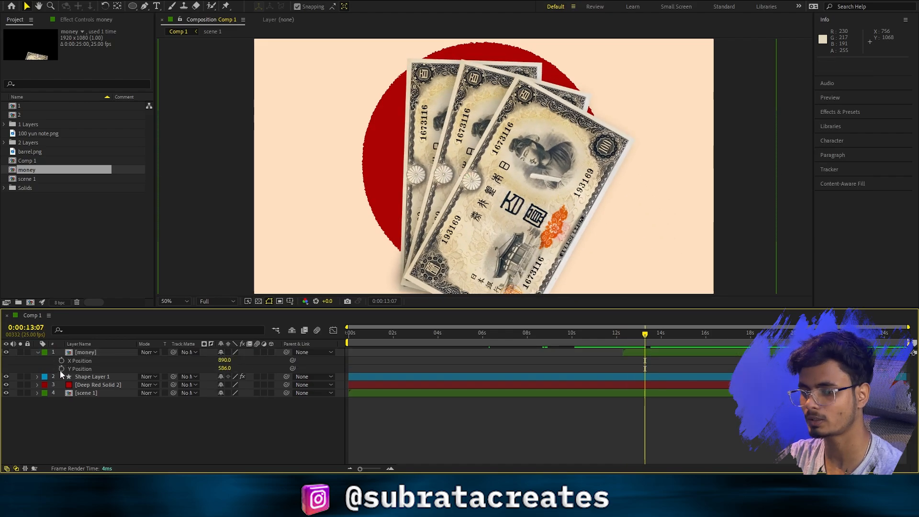
pyautogui.click(61, 368)
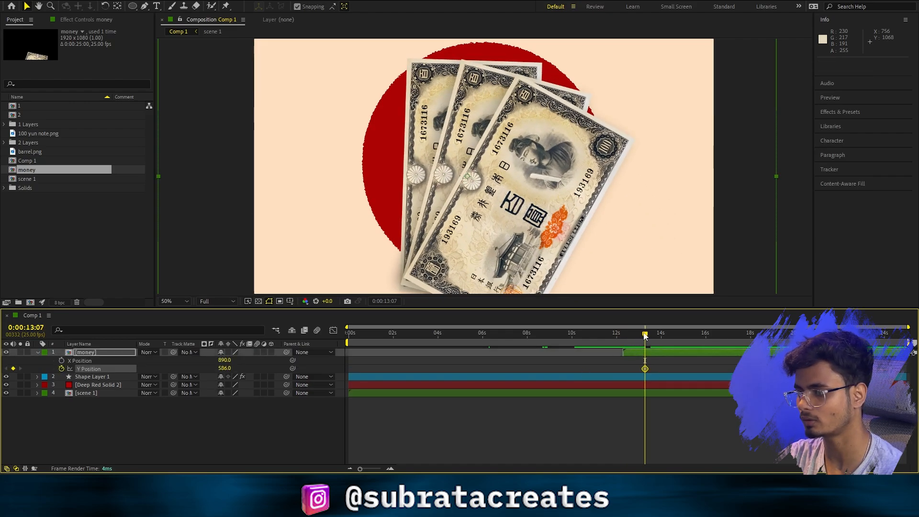
pyautogui.moveTo(645, 336); pyautogui.dragTo(624, 335)
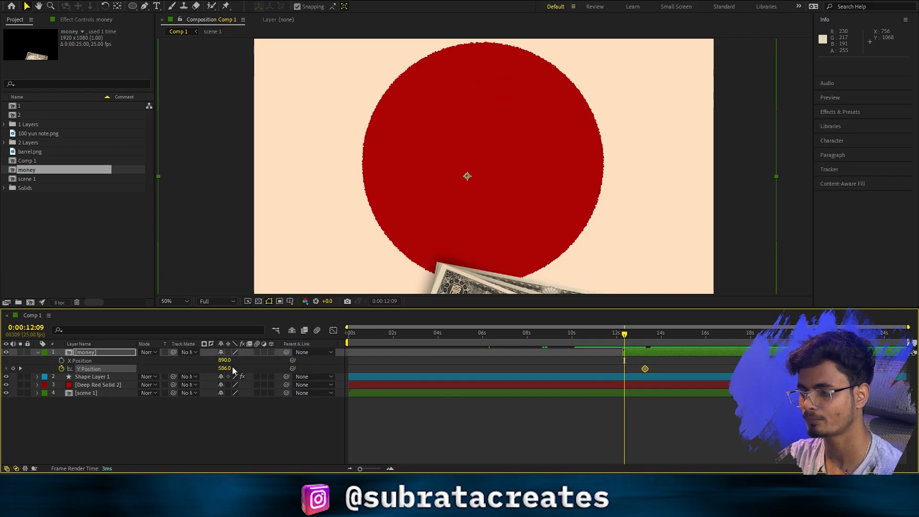
pyautogui.moveTo(225, 368); pyautogui.dragTo(273, 369)
# - Apply Easy Ease to both Y Position keyframes of the money layer and preview the movement
pyautogui.moveTo(653, 379); pyautogui.dragTo(561, 376)
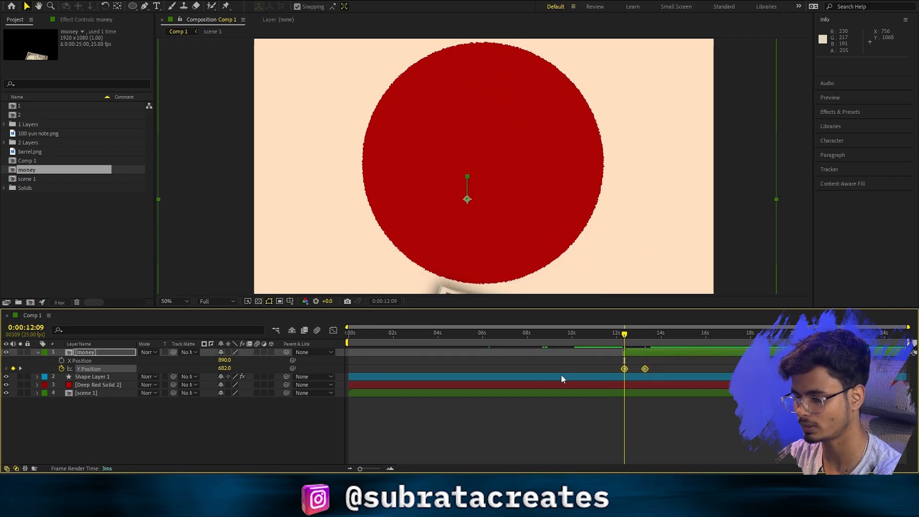
pyautogui.press('F9')
pyautogui.click(617, 333)
pyautogui.press('space')
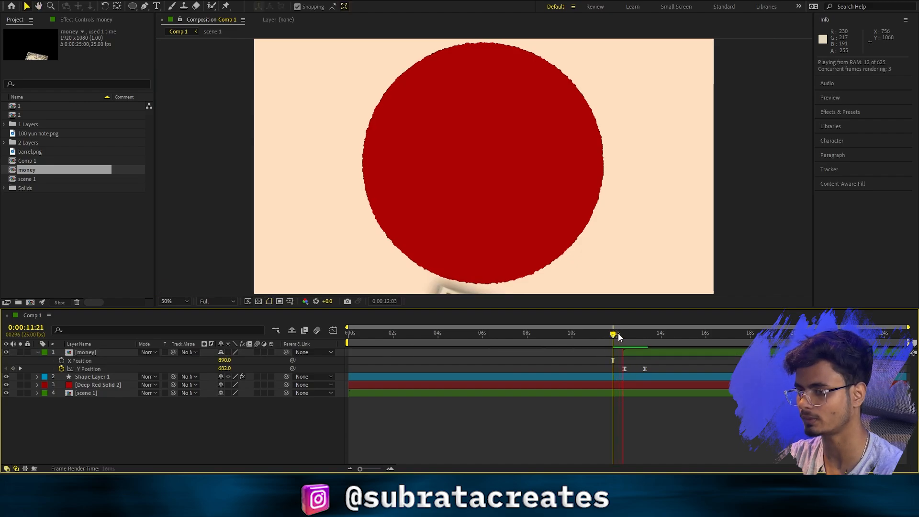
pyautogui.press('space')
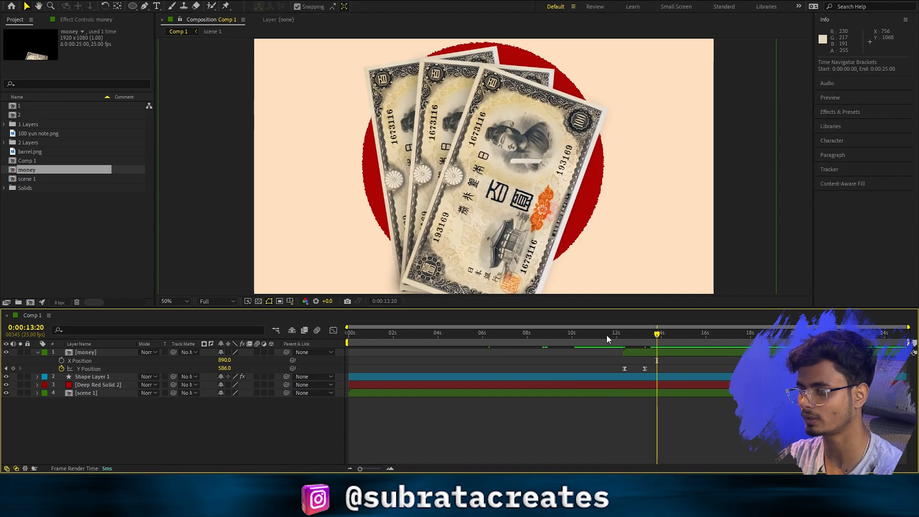
# - Rename Shape Layer 1 in Comp 1 as "bottom layer"
pyautogui.scroll(-2, 472, 177)
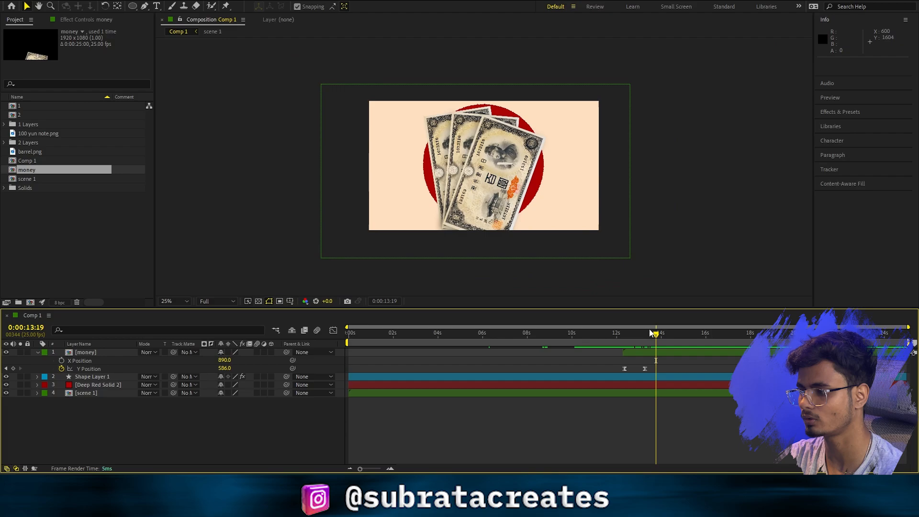
pyautogui.moveTo(656, 334)
pyautogui.mouseDown()
pyautogui.moveTo(616, 335)
pyautogui.moveTo(652, 335)
pyautogui.mouseUp()
pyautogui.click(92, 377)
pyautogui.press('Return')
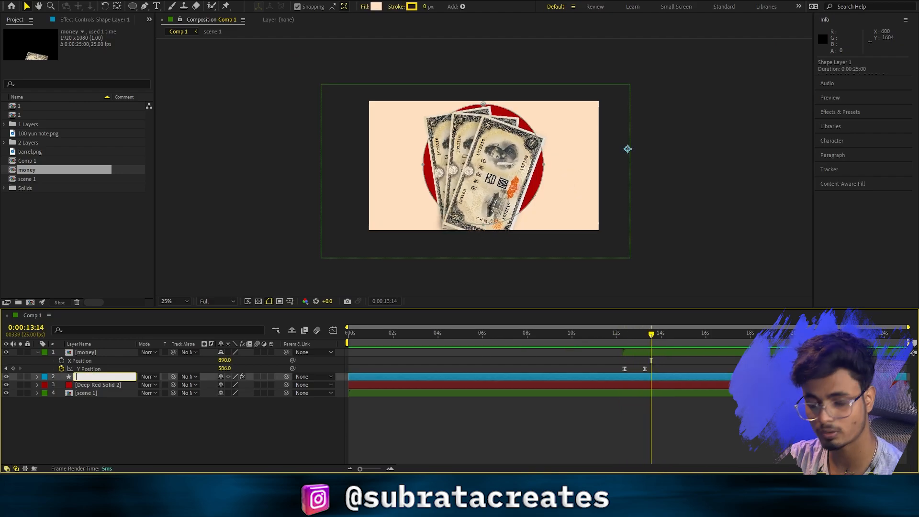
pyautogui.write('bottom')
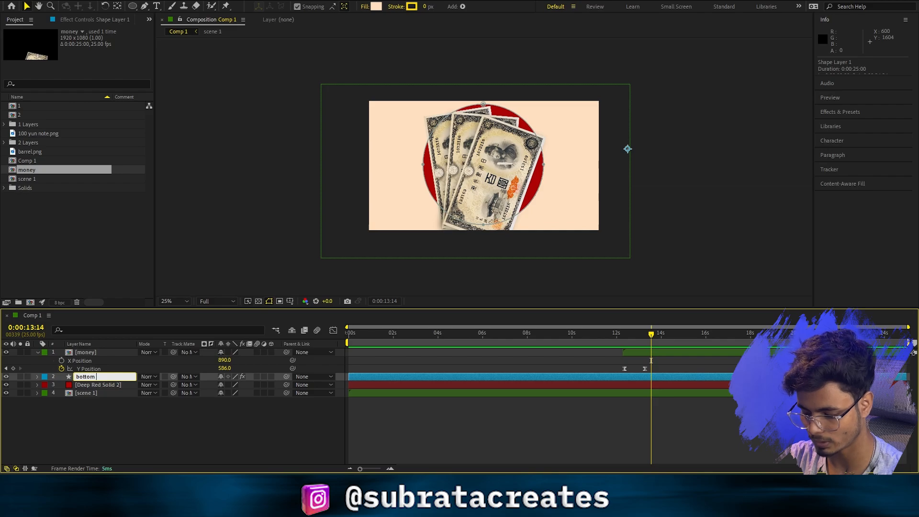
pyautogui.write(' layer')
pyautogui.press('Return')
# - Duplicate the bottom layer, place the copy above the money layer and rename it "top layer"
pyautogui.hotkey('ctrl', 'd')
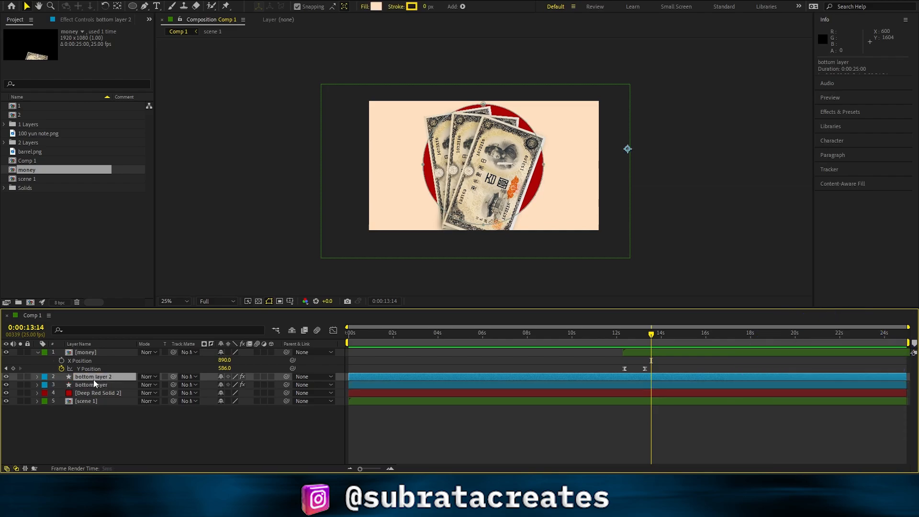
pyautogui.moveTo(94, 383); pyautogui.dragTo(91, 356)
pyautogui.press('Return')
pyautogui.write('top layer')
pyautogui.press('Return')
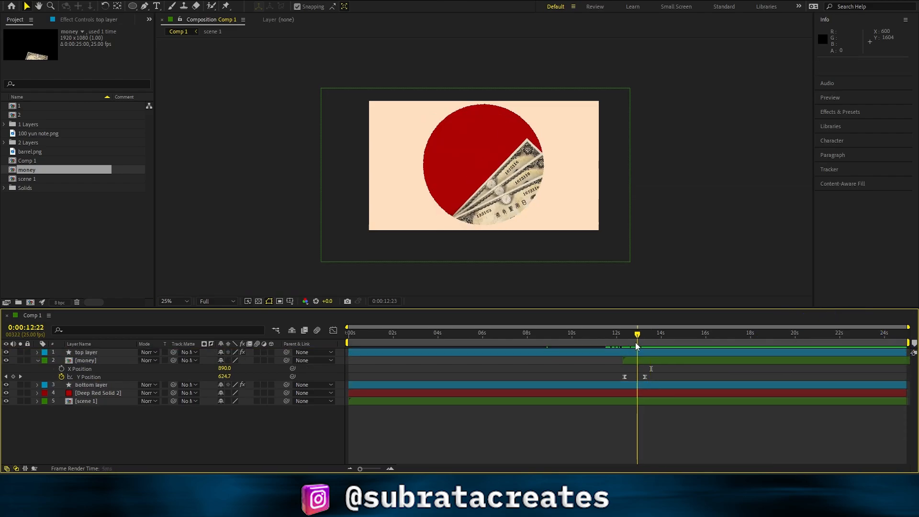
# - Pull the left vertex of the top layer's mask outward and up, beyond the red circle's upper-left edge
pyautogui.moveTo(637, 334); pyautogui.dragTo(624, 335)
pyautogui.press('u')
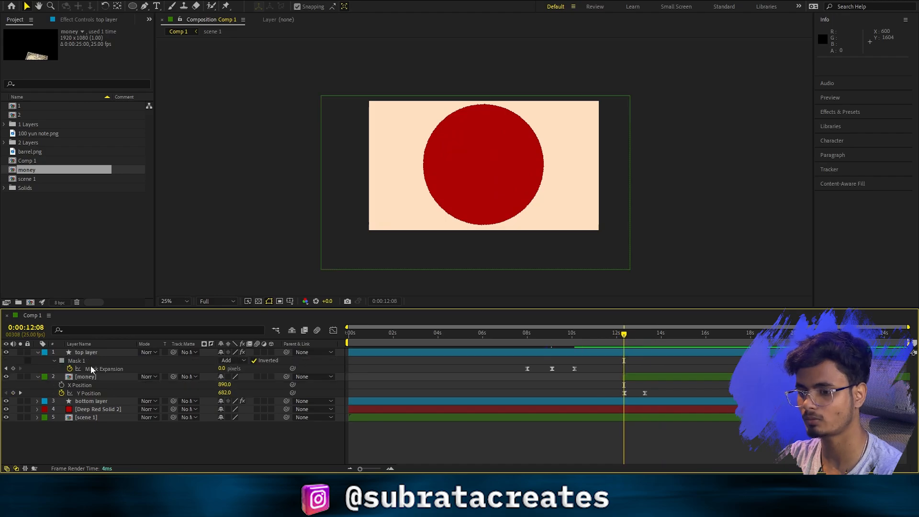
pyautogui.click(91, 369)
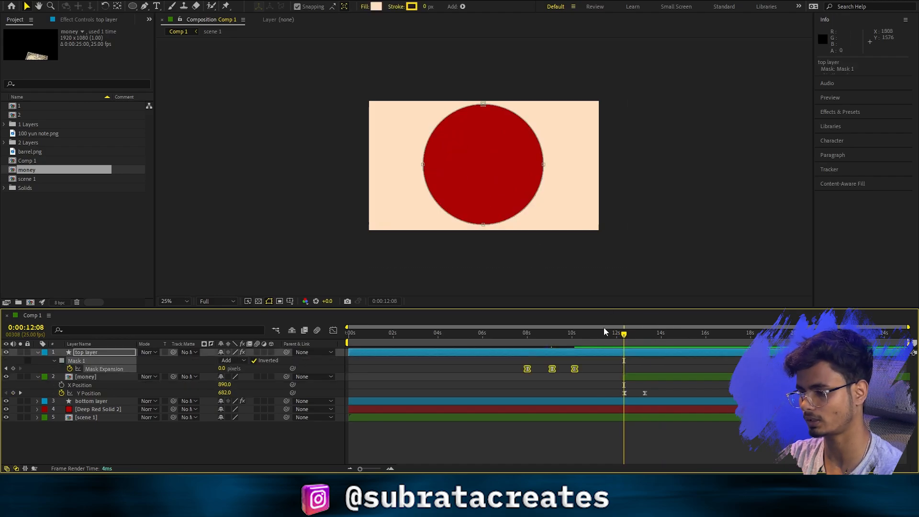
pyautogui.press('.')
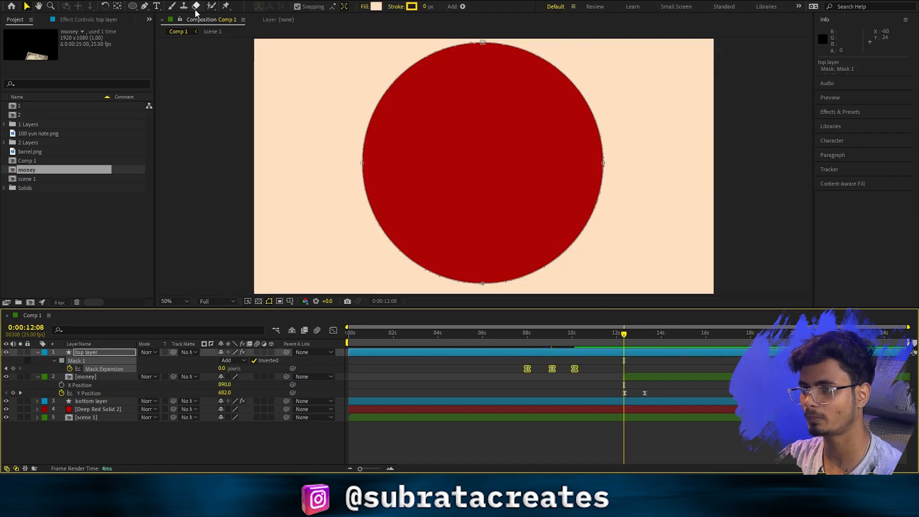
pyautogui.click(144, 6)
pyautogui.moveTo(362, 163); pyautogui.dragTo(318, 112)
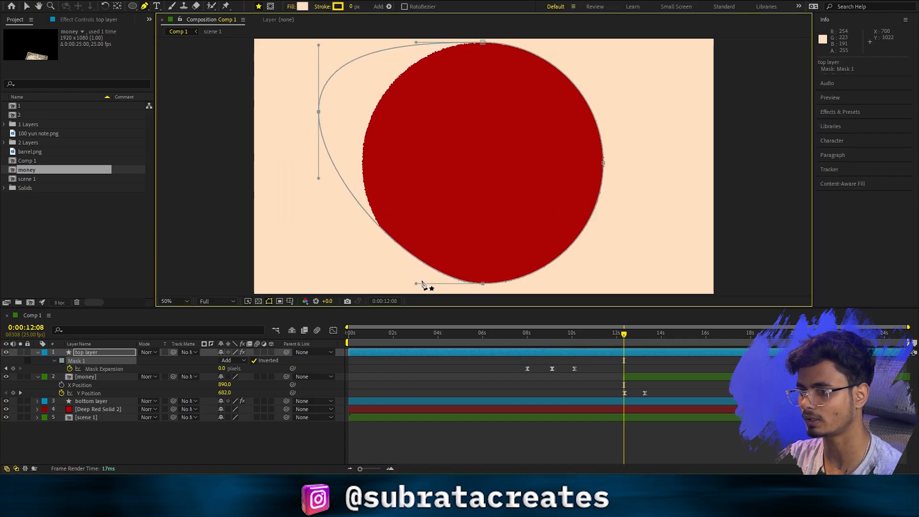
# - Add a mask vertex on the circle's lower-left edge, adjust its handles to follow the rim, and preview the banknotes
pyautogui.click(421, 268)
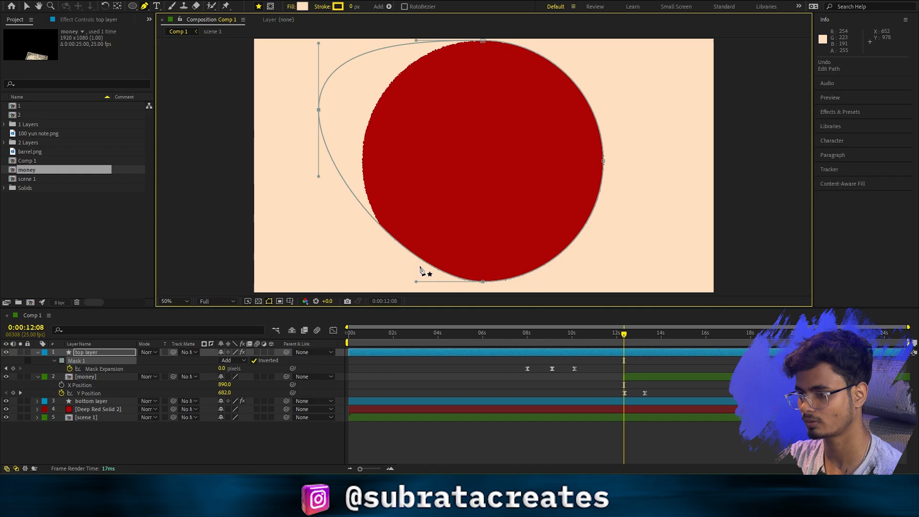
pyautogui.moveTo(421, 268); pyautogui.dragTo(377, 219)
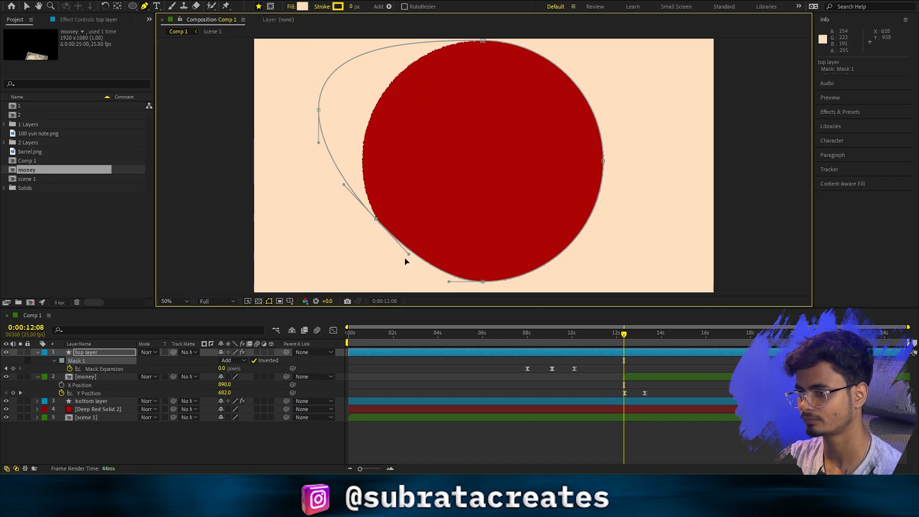
pyautogui.moveTo(408, 255)
pyautogui.mouseDown()
pyautogui.moveTo(385, 257)
pyautogui.moveTo(400, 251)
pyautogui.moveTo(396, 261)
pyautogui.mouseUp()
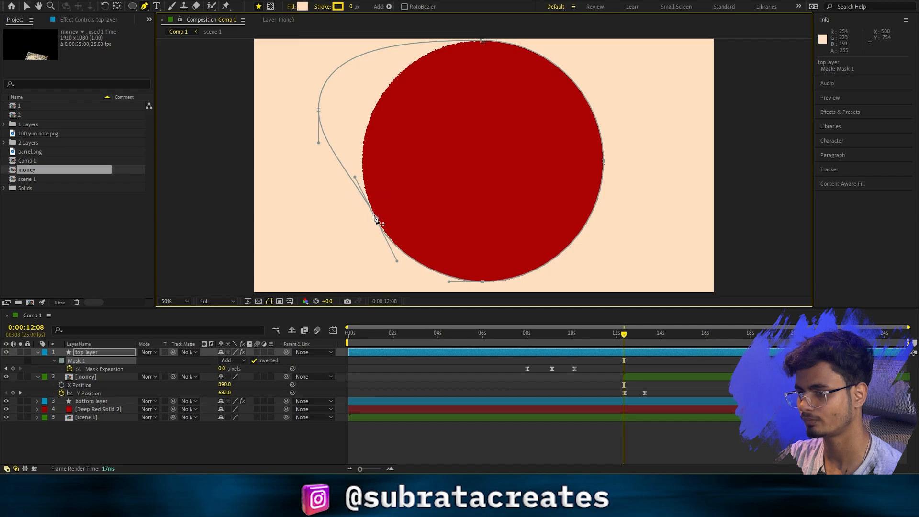
pyautogui.moveTo(377, 218); pyautogui.dragTo(374, 214)
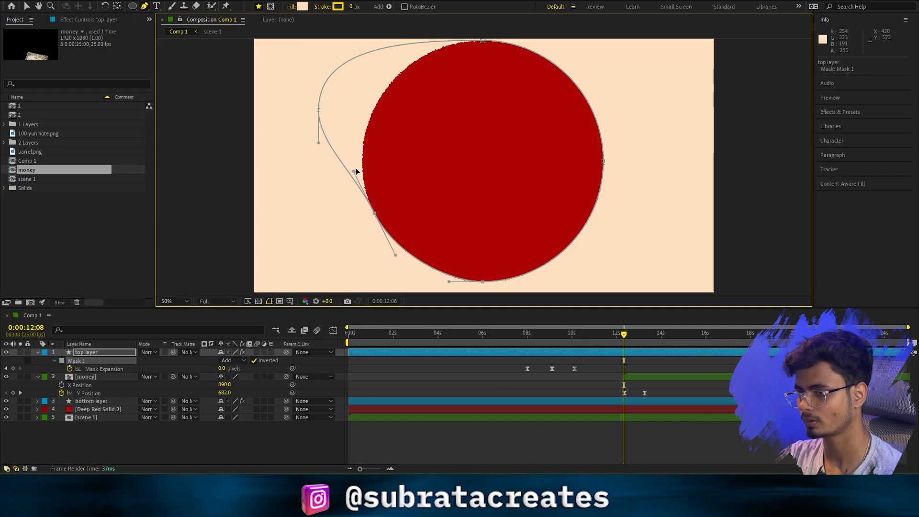
pyautogui.moveTo(353, 171); pyautogui.dragTo(353, 166)
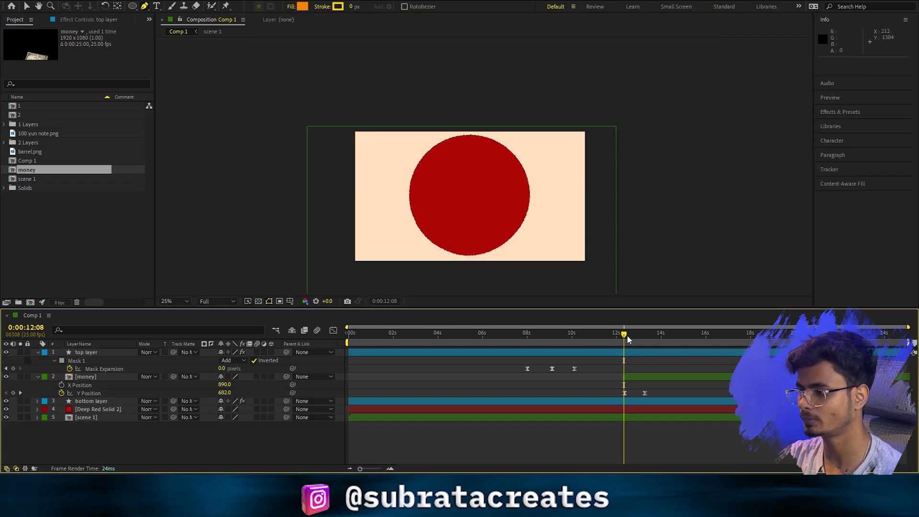
pyautogui.moveTo(627, 335)
pyautogui.mouseDown()
pyautogui.moveTo(585, 335)
pyautogui.moveTo(661, 338)
pyautogui.moveTo(640, 338)
pyautogui.mouseUp()
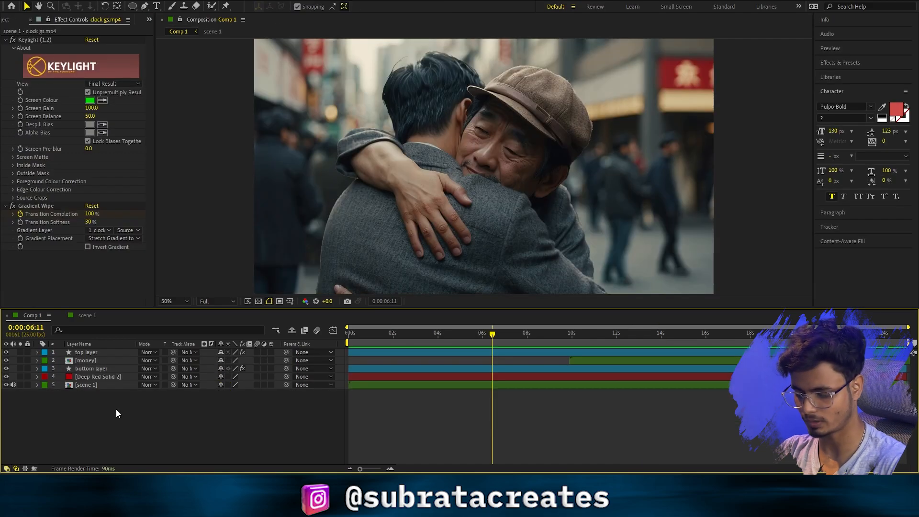
# - Create a paragraph text layer reading "12" across the upper part of Comp 1
pyautogui.hotkey('ctrl', 't')
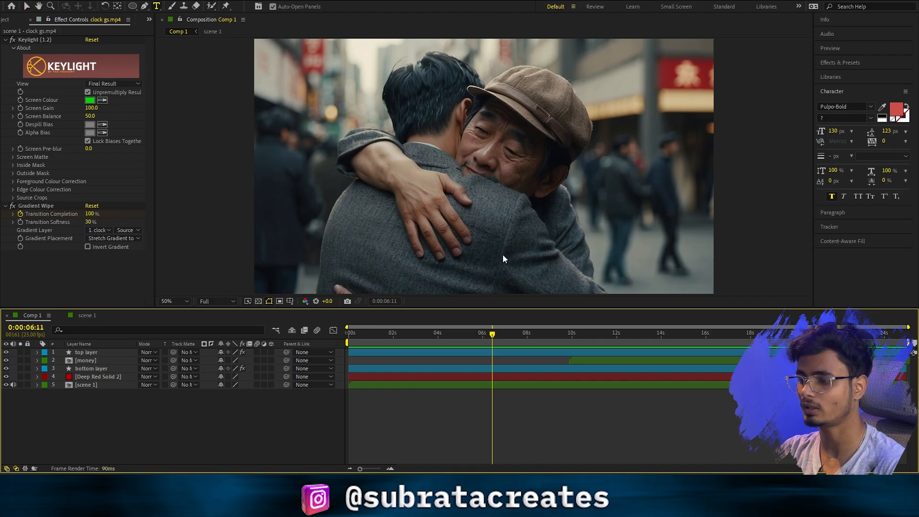
pyautogui.moveTo(339, 76); pyautogui.dragTo(658, 212)
pyautogui.write('12')
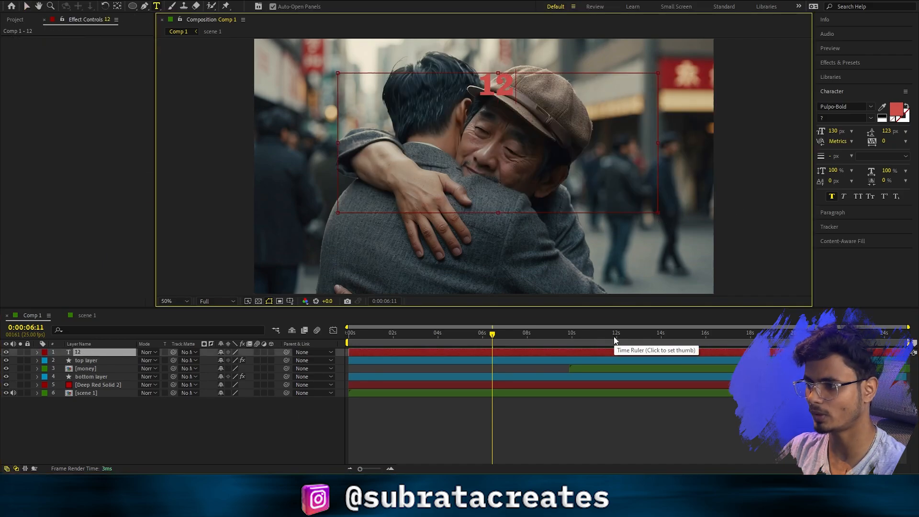
pyautogui.click(528, 412)
pyautogui.click(454, 353)
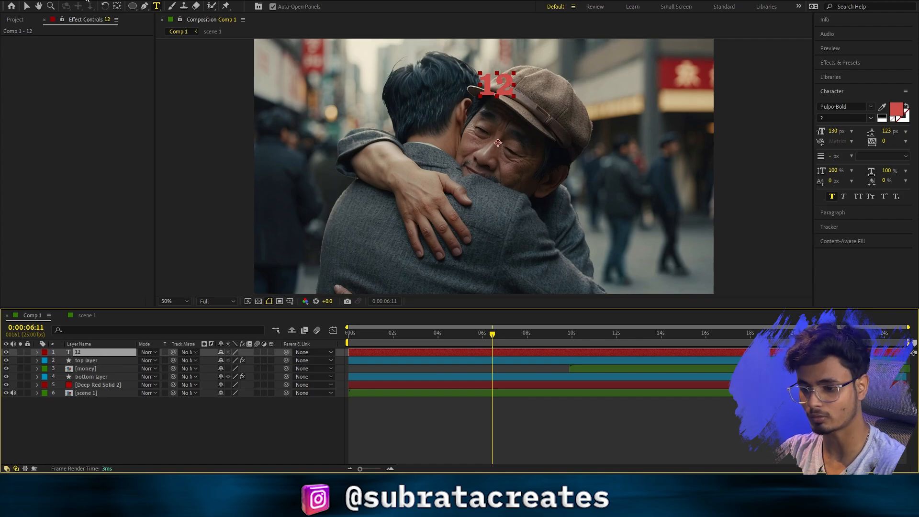
# - Apply the Point Control effect to the 12 text layer
pyautogui.hotkey('ctrl', 'space')
pyautogui.write('point')
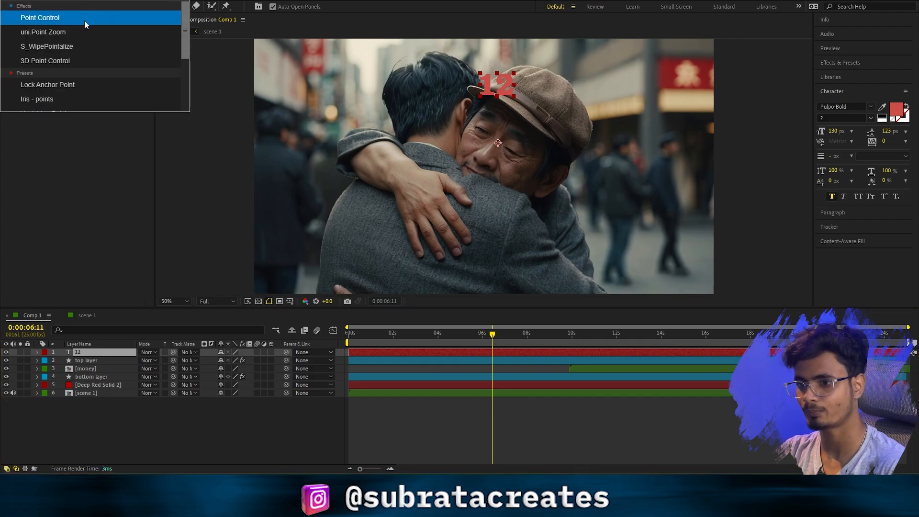
pyautogui.click(85, 19)
pyautogui.click(75, 83)
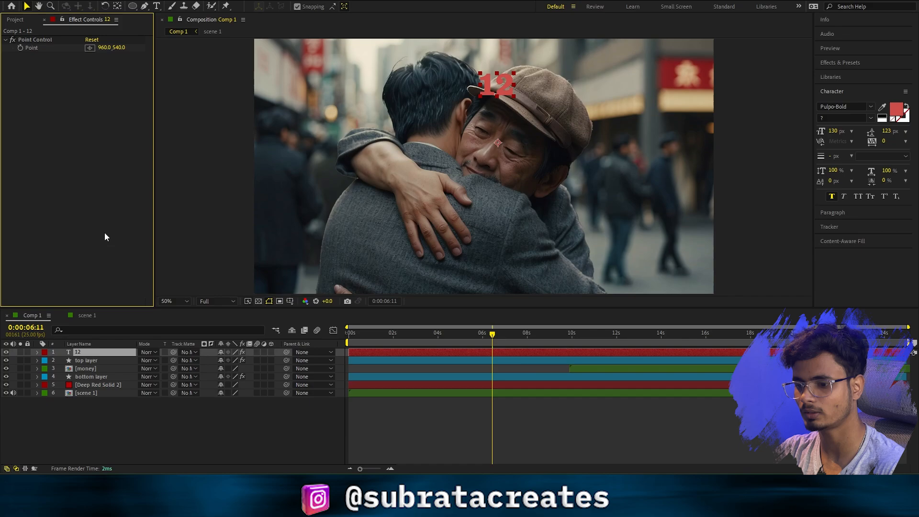
# - Add an expression to the text layer's Source Text that links it to the Point Control's Y value
pyautogui.click(38, 352)
pyautogui.click(46, 361)
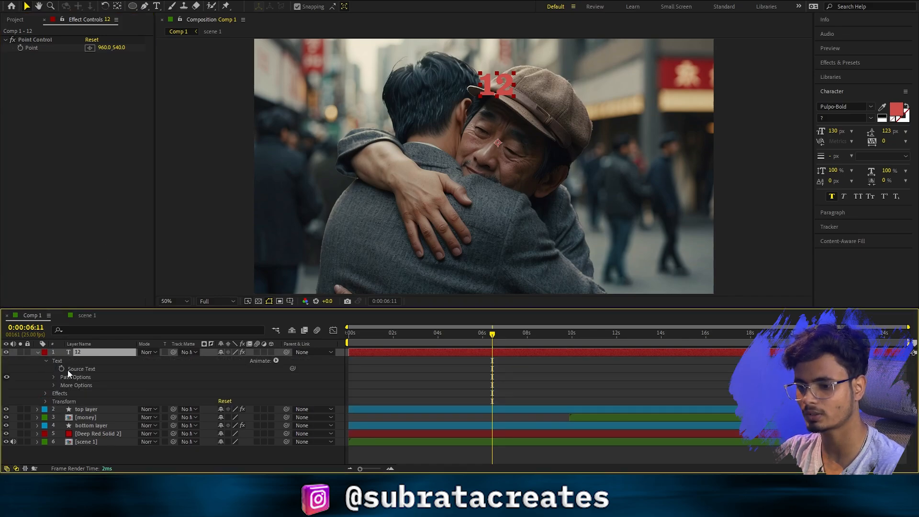
pyautogui.click(86, 370)
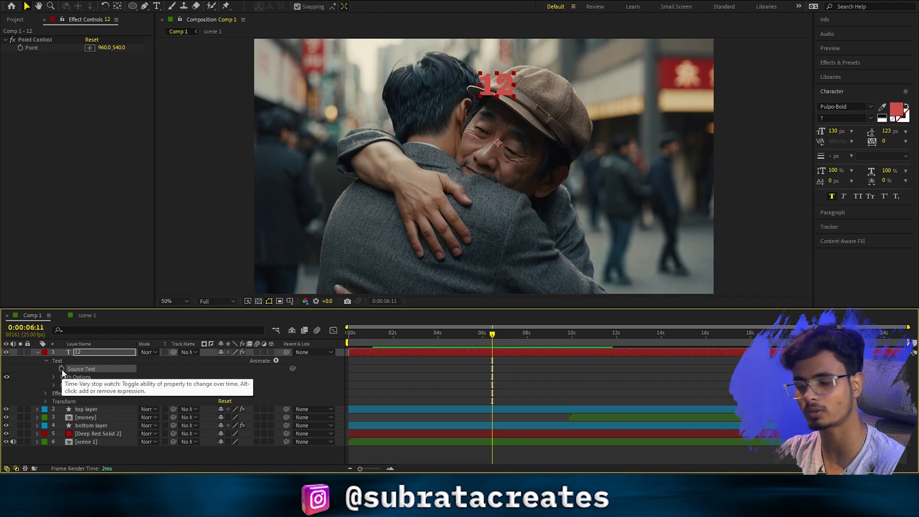
pyautogui.keyDown('alt'); pyautogui.click(62, 369); pyautogui.keyUp('alt')
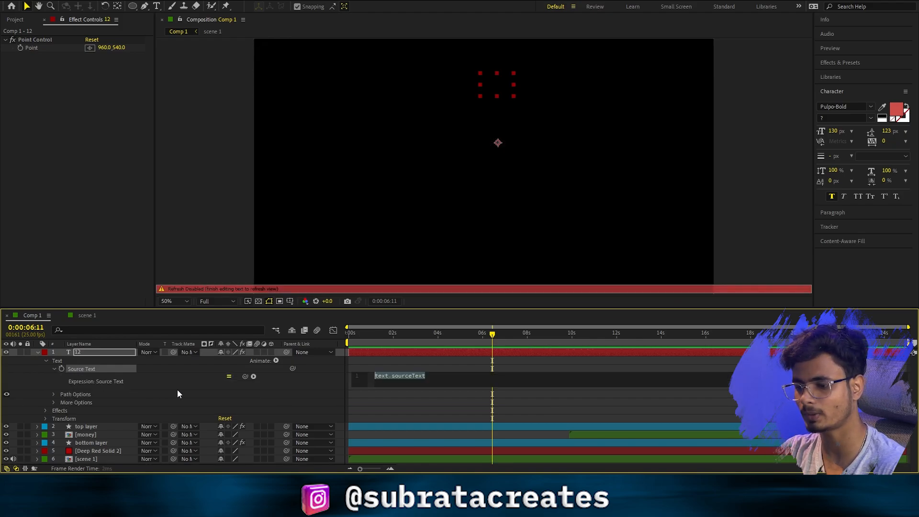
pyautogui.moveTo(245, 376); pyautogui.dragTo(120, 52)
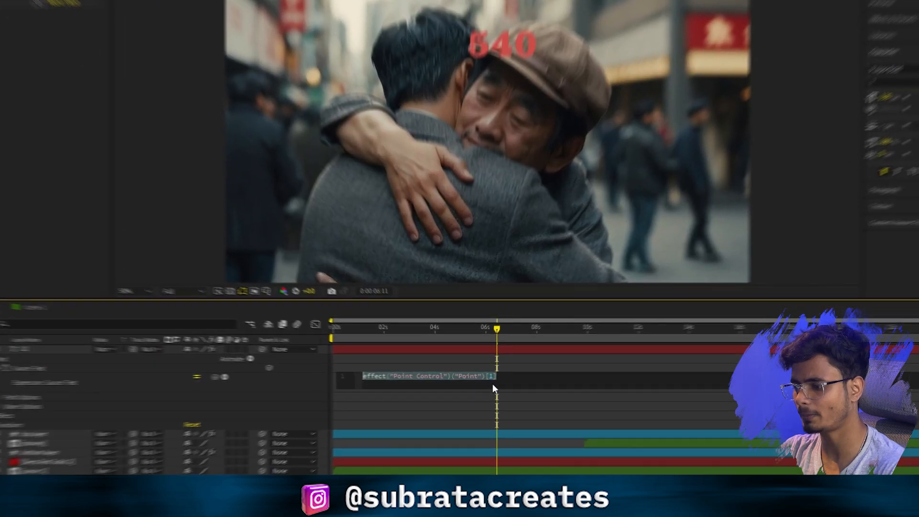
# - Append .toLocaleString() to the Source Text expression after effect("Point Control")("Point")[1]
pyautogui.click(510, 380)
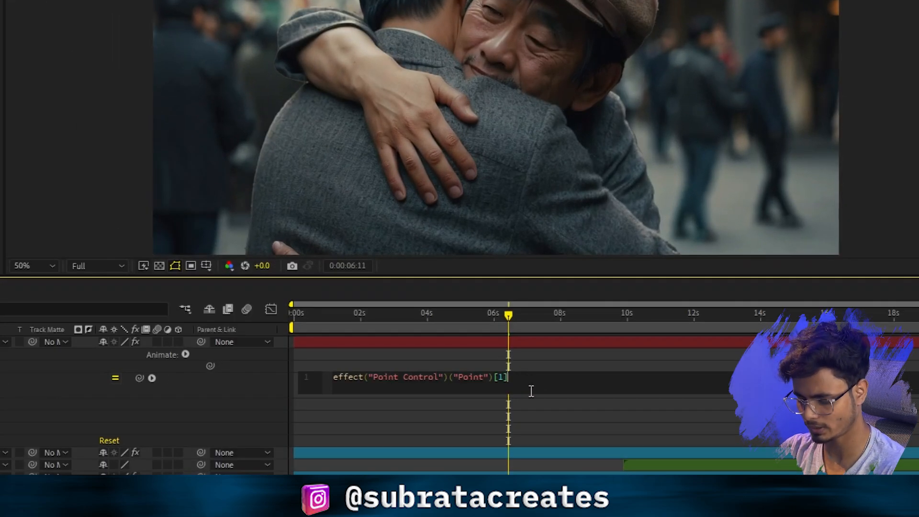
pyautogui.write('.tol')
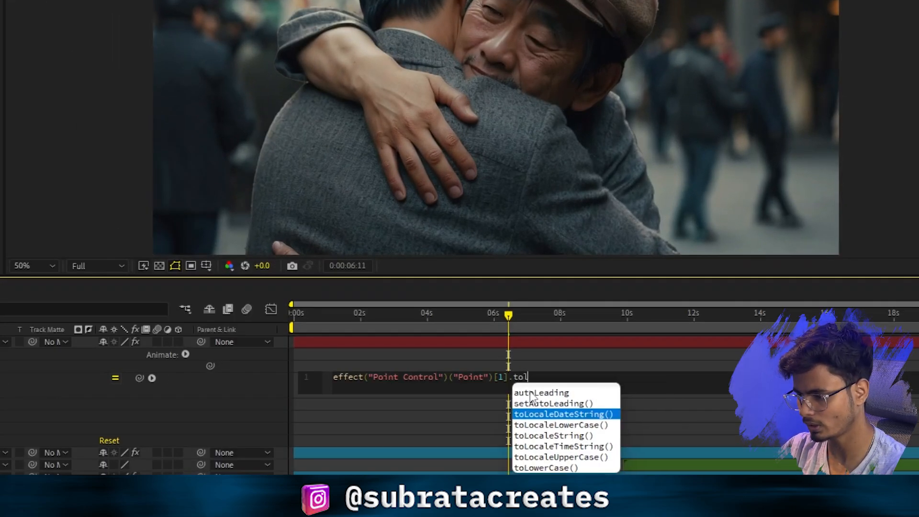
pyautogui.write('o')
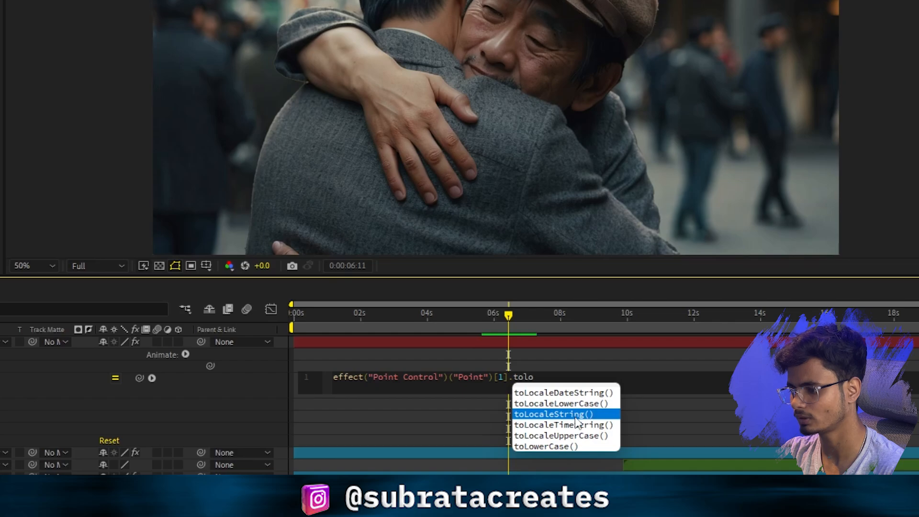
pyautogui.click(575, 415)
pyautogui.click(456, 417)
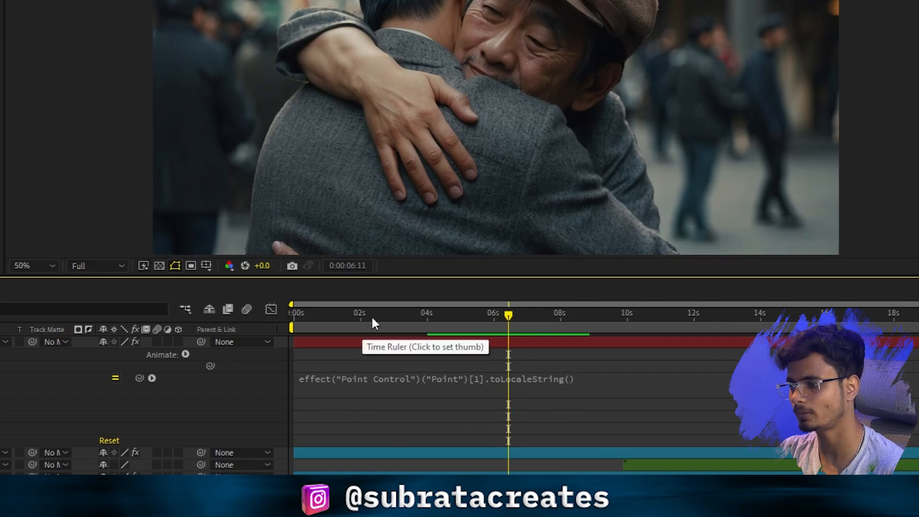
# - Keyframe the Point Control's Y value at 0 at 0:00:00:00 and 190000 at 0:00:06:00
pyautogui.moveTo(371, 315); pyautogui.dragTo(254, 318)
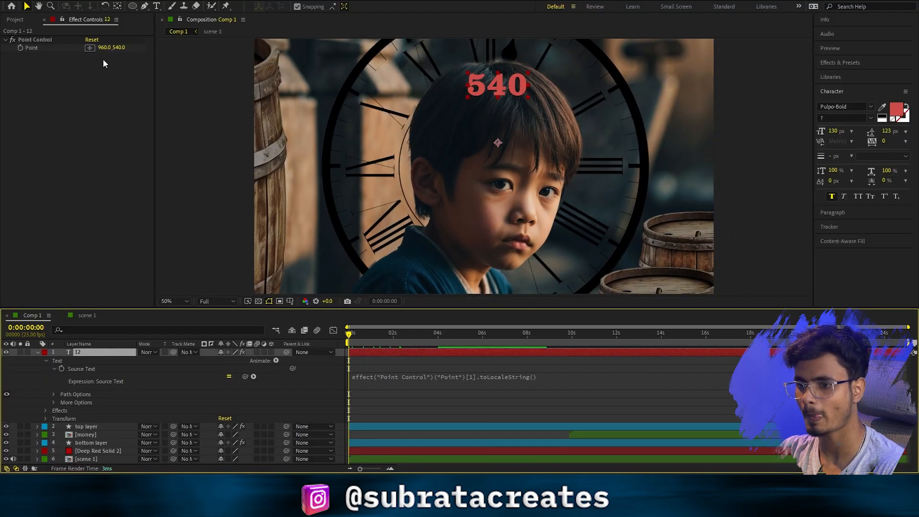
pyautogui.click(21, 48)
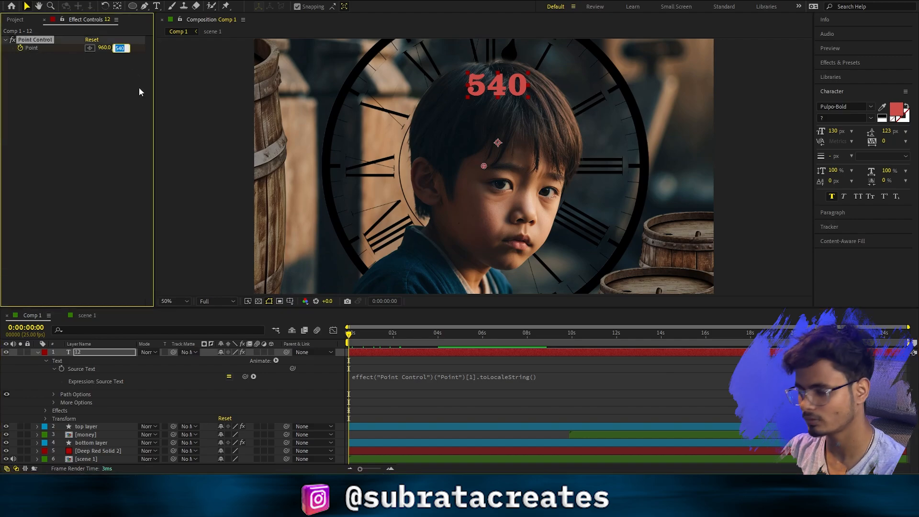
pyautogui.write('0')
pyautogui.press('Return')
pyautogui.click(482, 334)
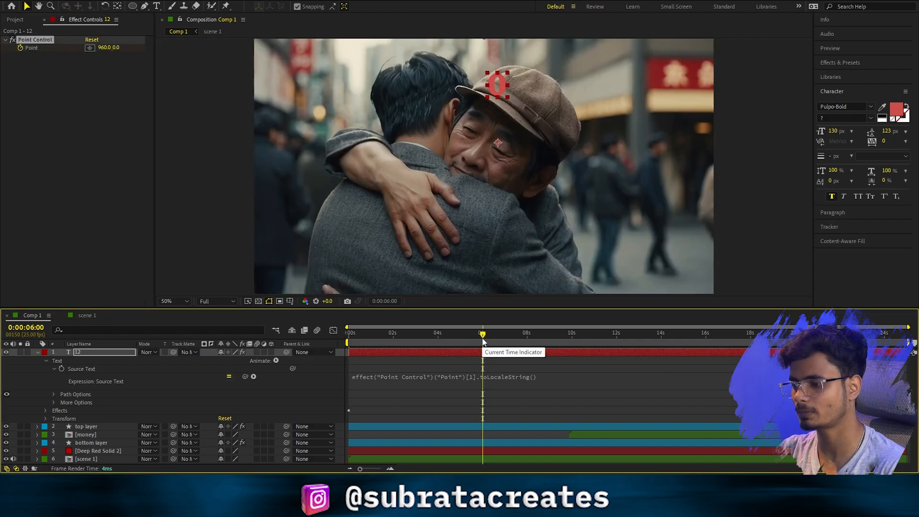
pyautogui.click(116, 48)
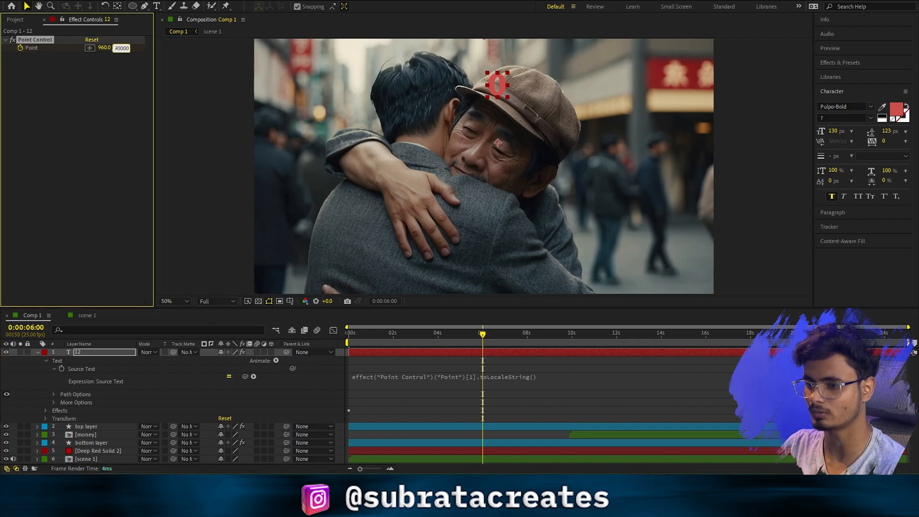
pyautogui.write('190000')
pyautogui.press('Return')
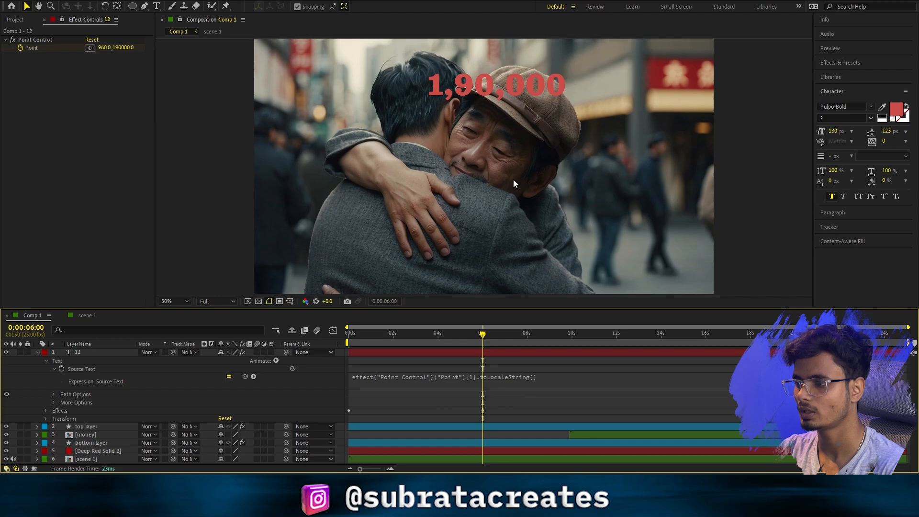
# - Add the "En-US" locale inside toLocaleString() in the text layer's Source Text expression and check the counter at another time
pyautogui.click(535, 378)
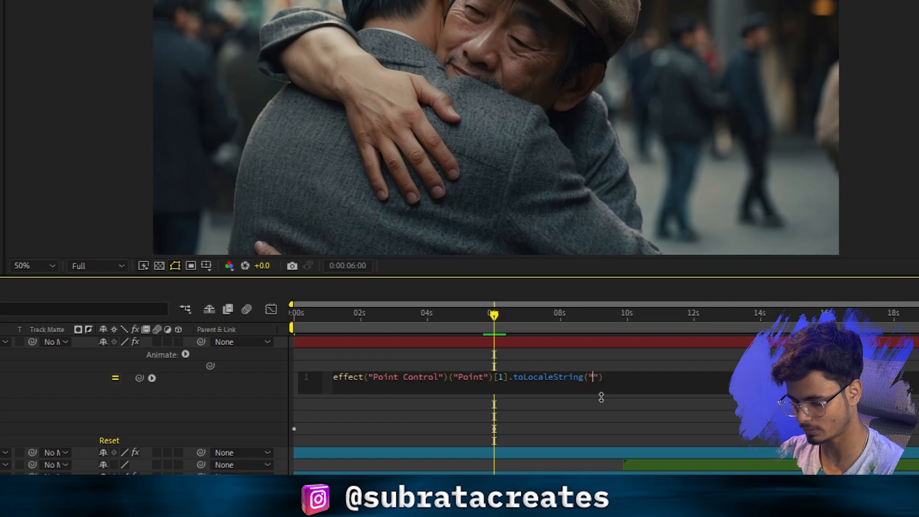
pyautogui.write('En-')
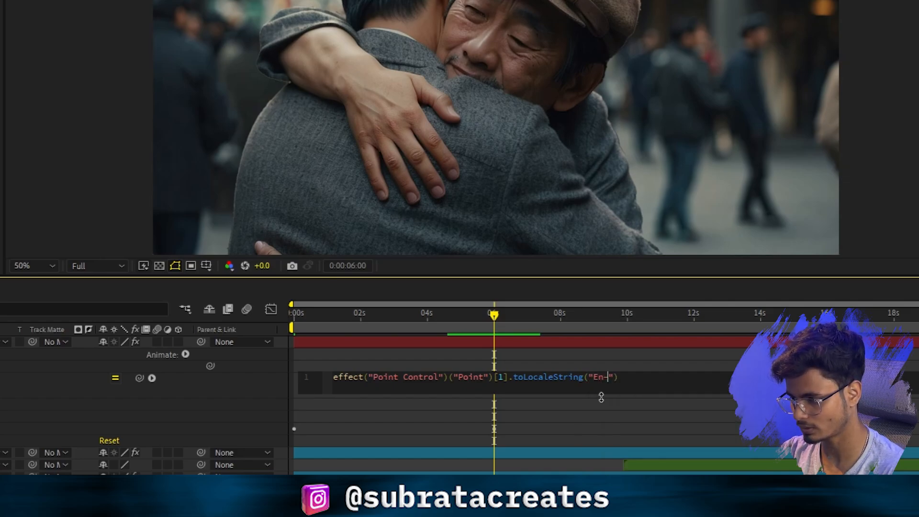
pyautogui.write('US')
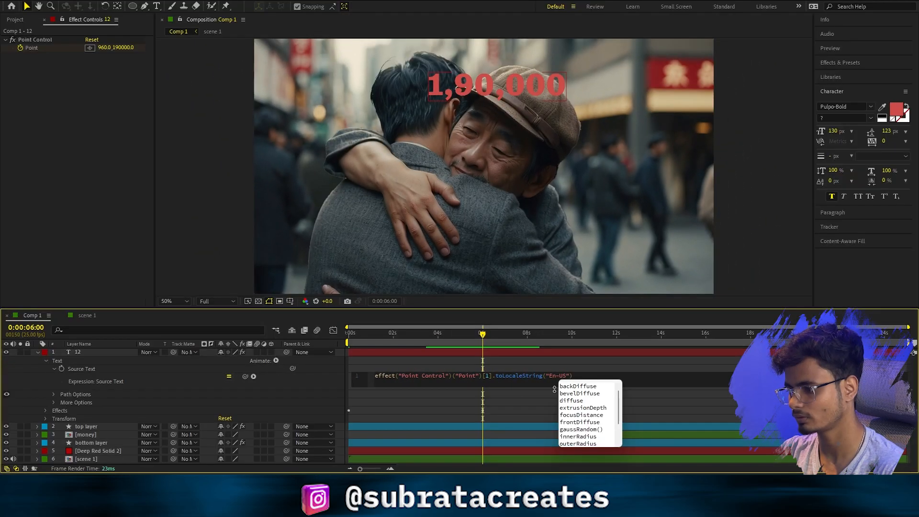
pyautogui.press('KP_Enter')
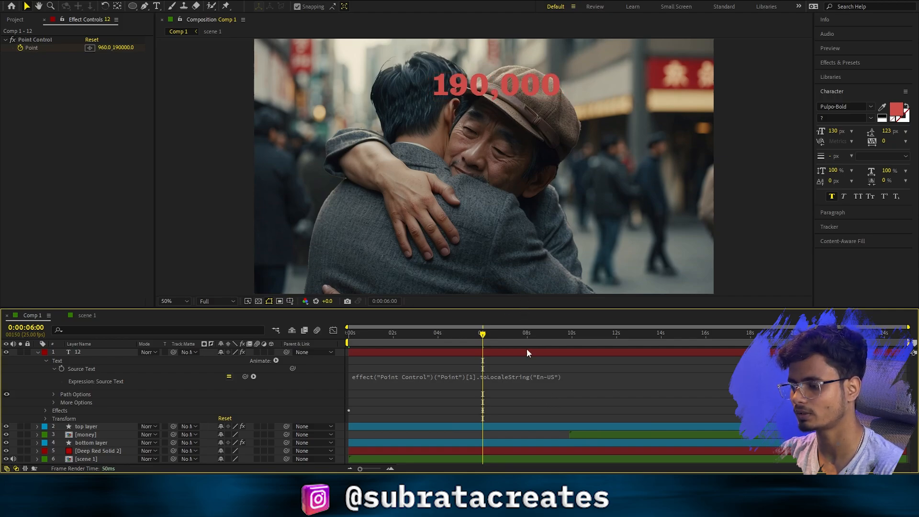
pyautogui.moveTo(354, 338); pyautogui.dragTo(403, 341)
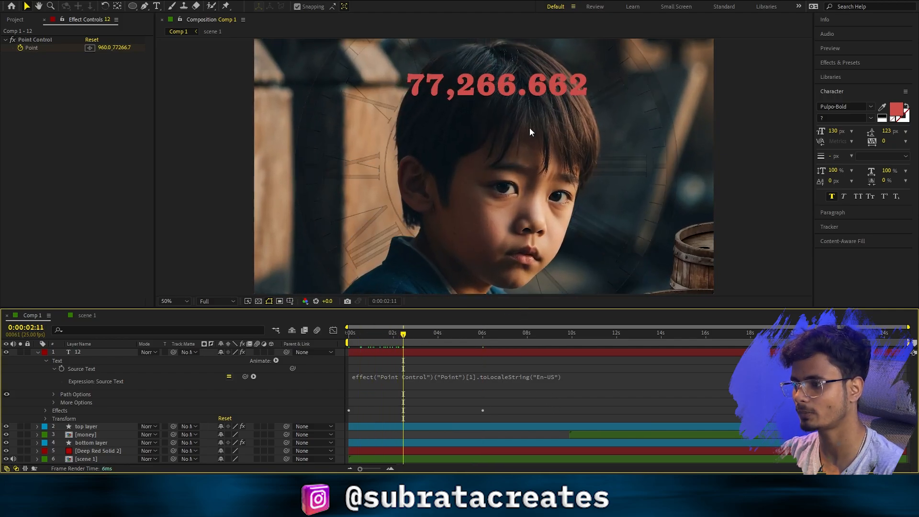
pyautogui.press('Home')
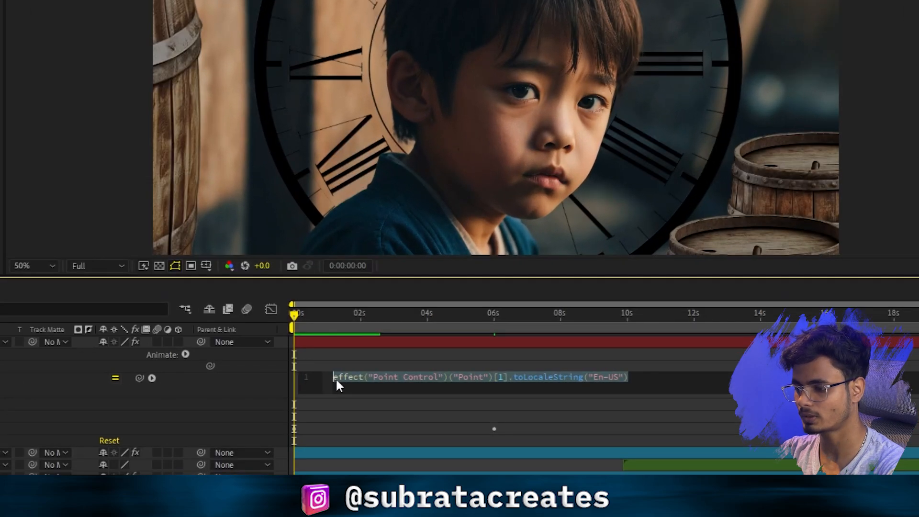
# - Wrap effect("Point Control")("Point")[1] in Math.round() in the Source Text expression and scrub through the count
pyautogui.click(377, 376)
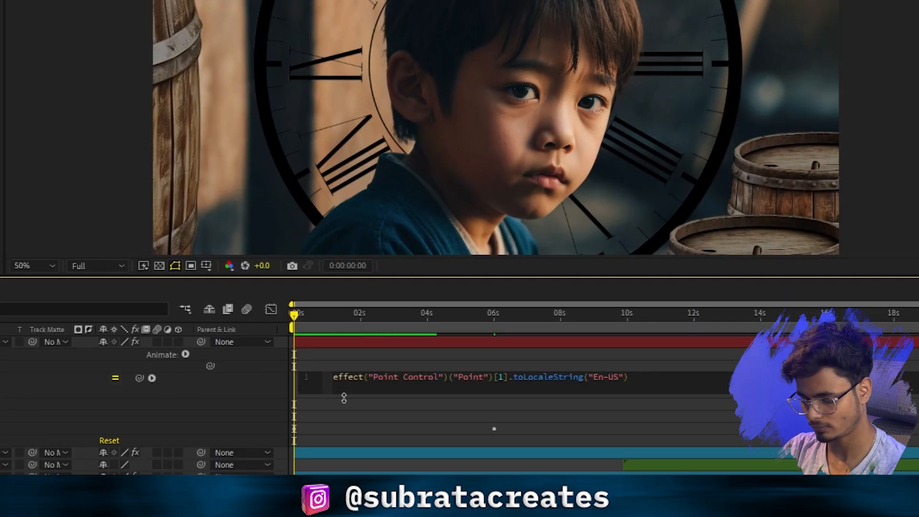
pyautogui.write('Math.r')
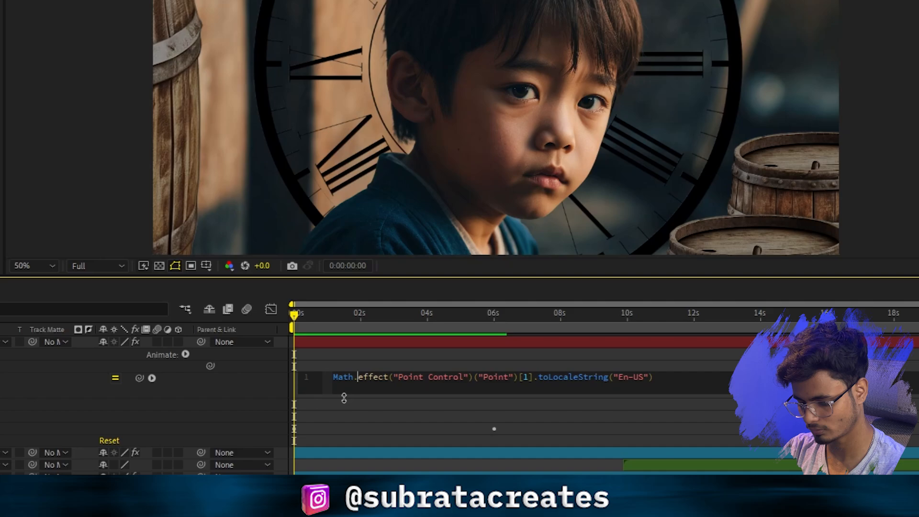
pyautogui.write('oun')
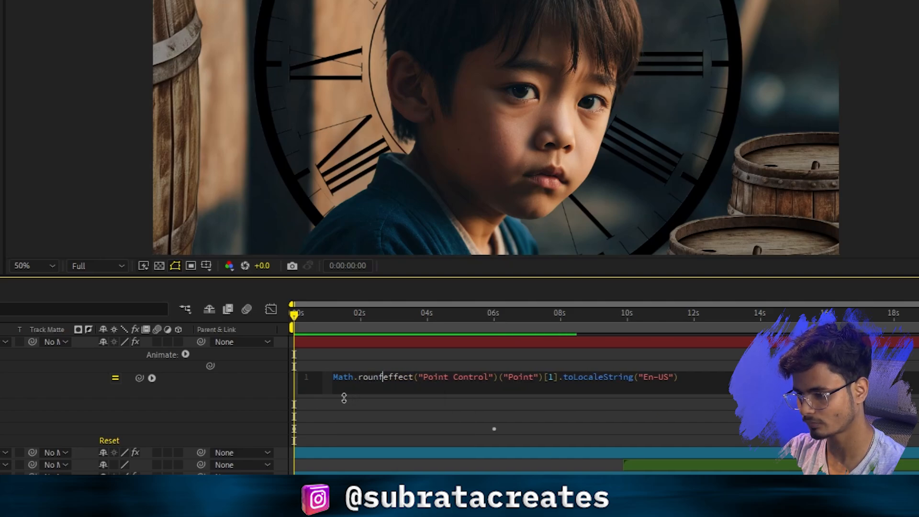
pyautogui.write('d')
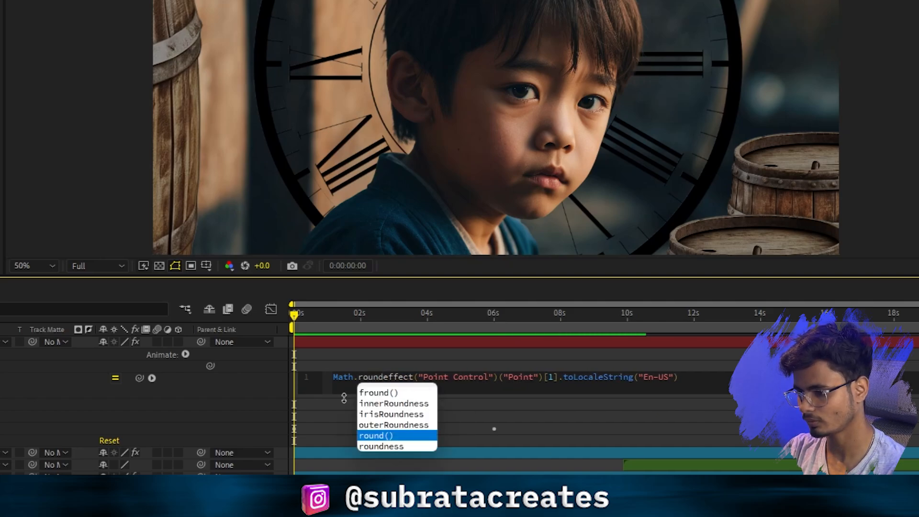
pyautogui.press('Return')
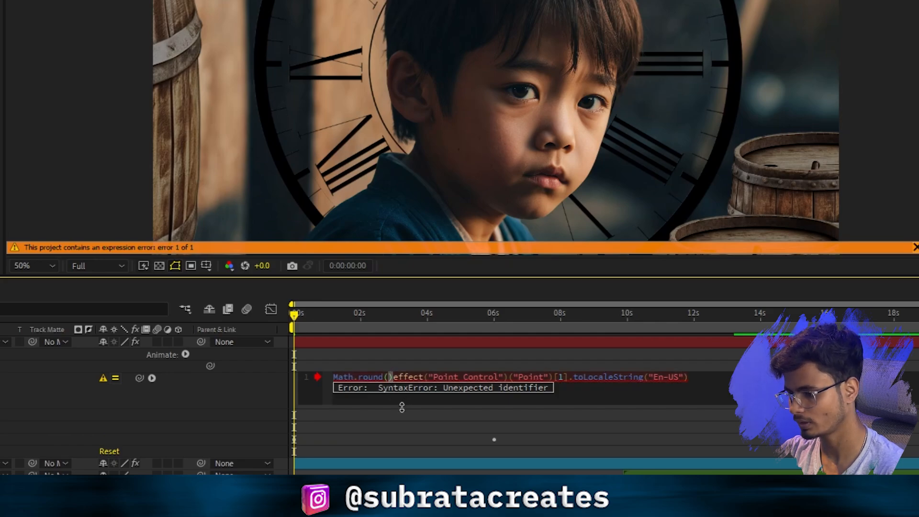
pyautogui.press('Delete')
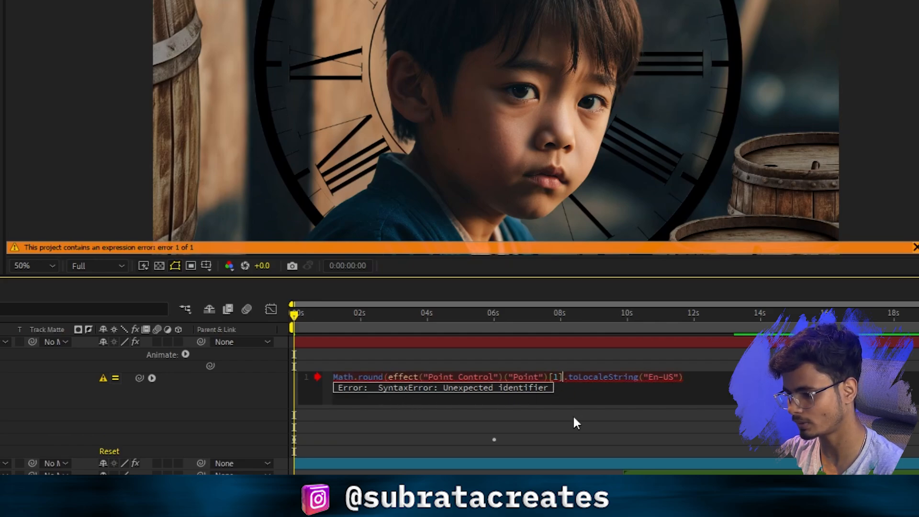
pyautogui.write(')')
pyautogui.click(580, 423)
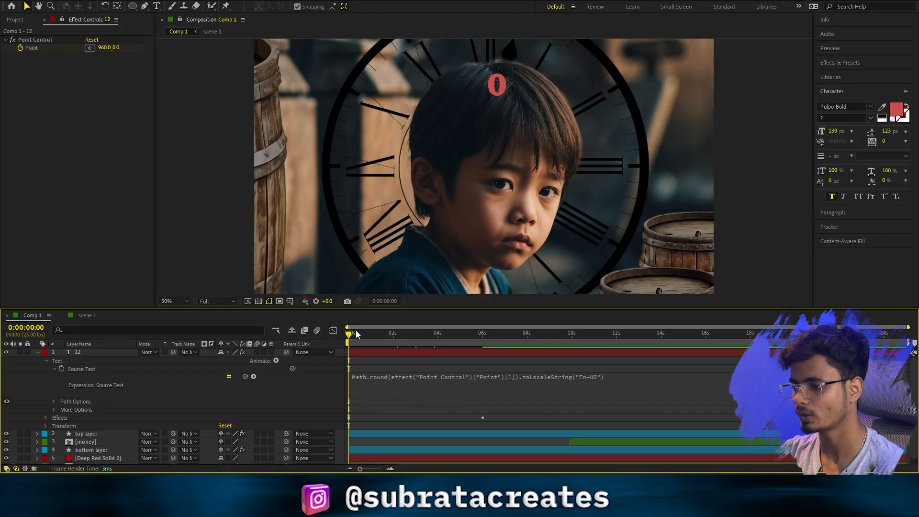
pyautogui.moveTo(304, 308); pyautogui.dragTo(351, 353)
# - Prefix the Source Text expression with "¥" + and preview the counter from the beginning
pyautogui.click(387, 387)
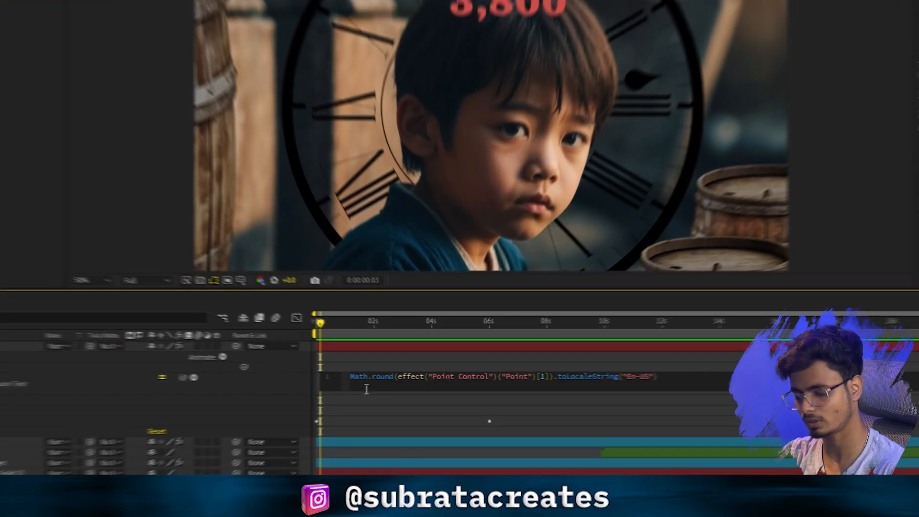
pyautogui.write('"$"')
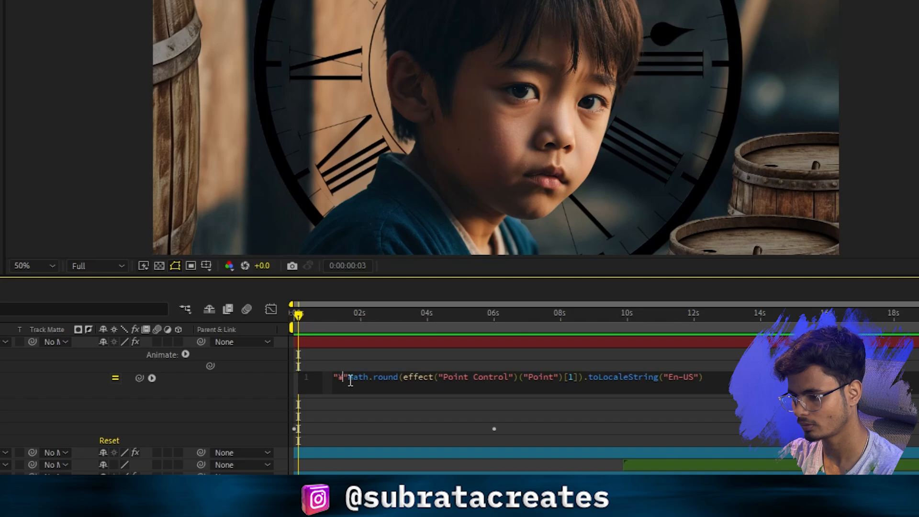
pyautogui.write(' +')
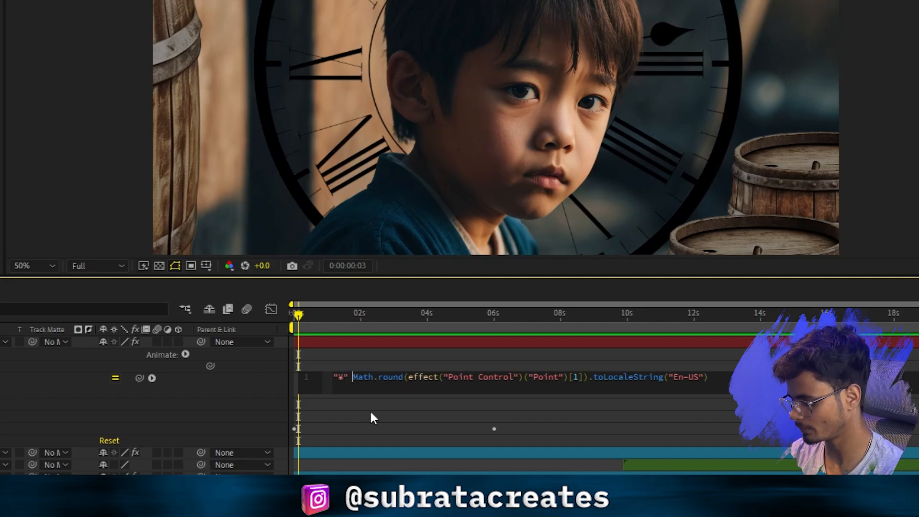
pyautogui.click(495, 452)
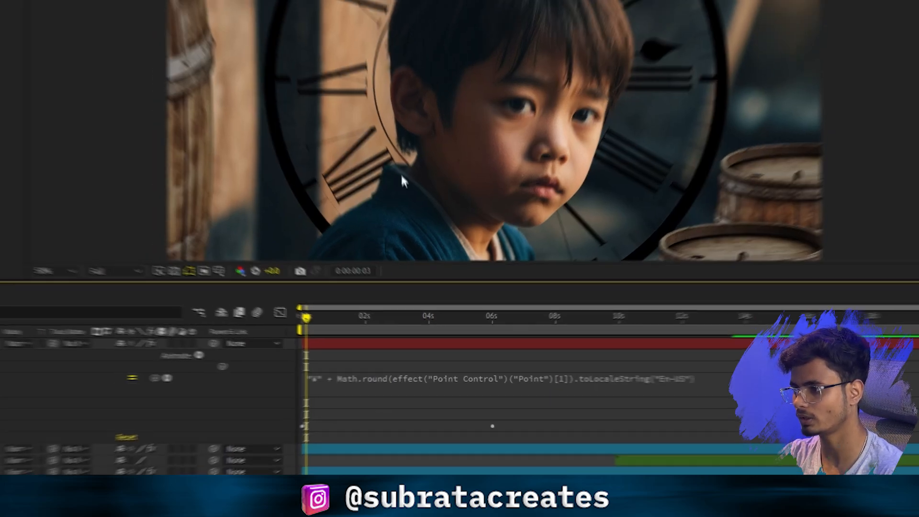
pyautogui.press('Home')
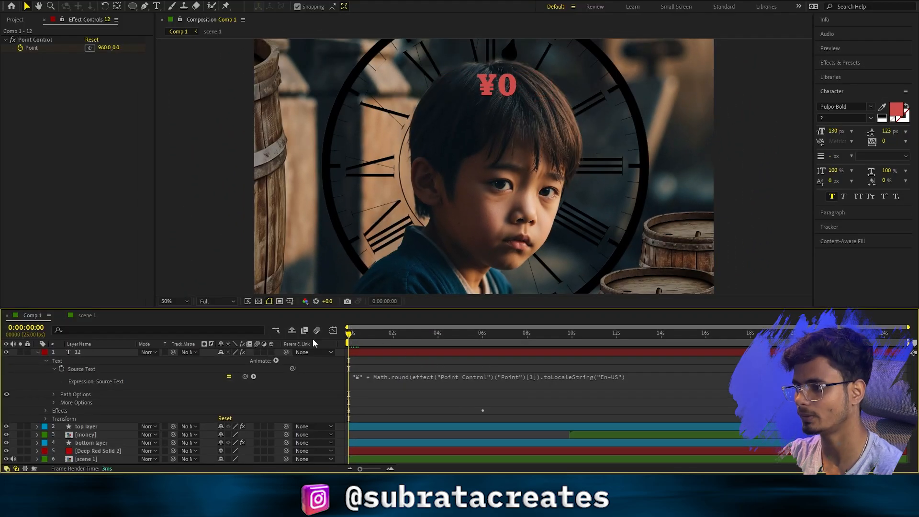
pyautogui.press('space')
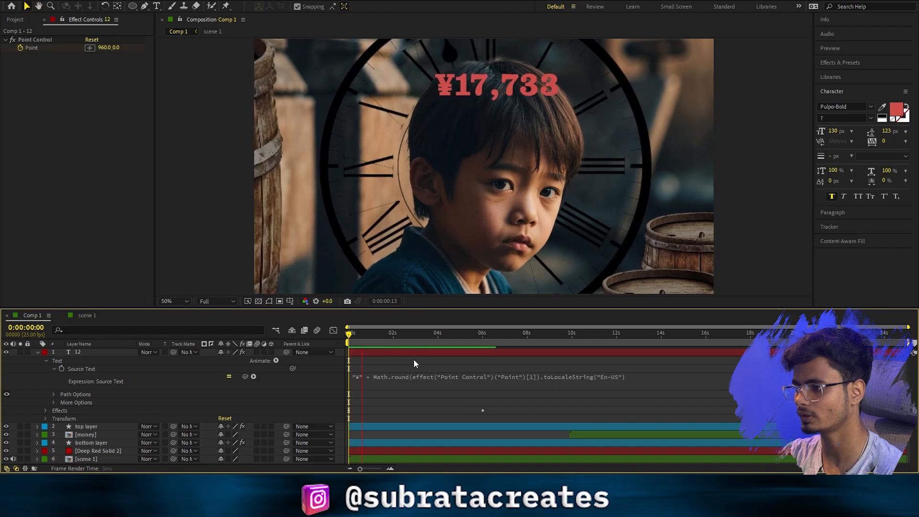
# - Shorten the eased count to just under two seconds and move the 12 text layer to start at about 11 seconds
pyautogui.press('u')
pyautogui.press('space')
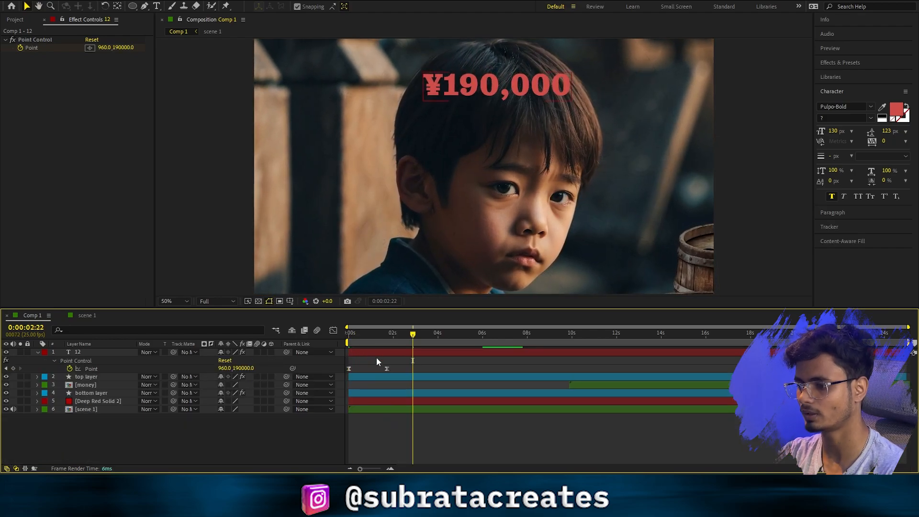
pyautogui.click(360, 354)
pyautogui.moveTo(357, 353); pyautogui.dragTo(581, 390)
pyautogui.moveTo(575, 351); pyautogui.dragTo(602, 352)
pyautogui.click(621, 332)
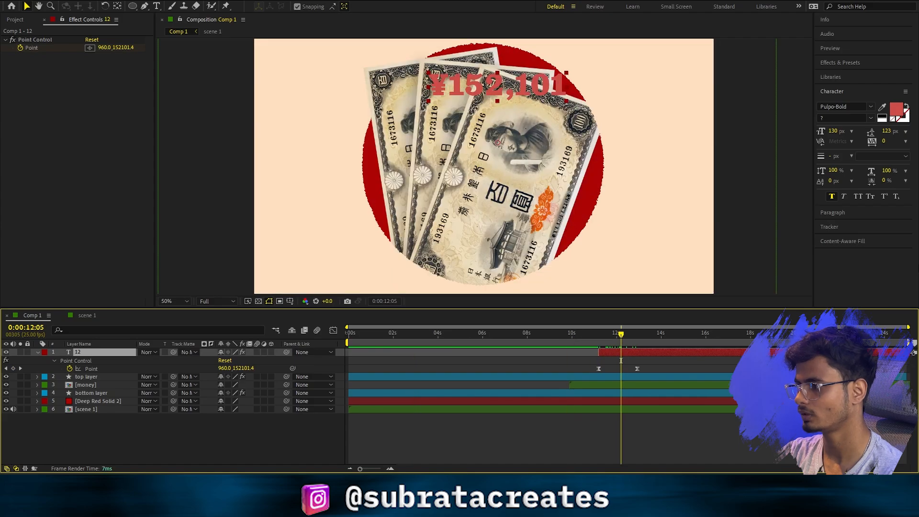
# - Apply the Gradient Ramp effect to the 12 text layer
pyautogui.click(896, 113)
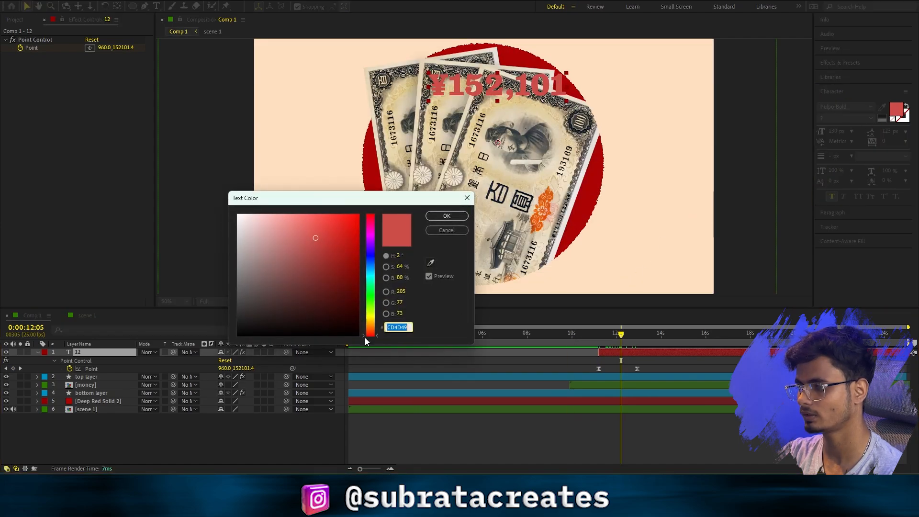
pyautogui.click(443, 229)
pyautogui.hotkey('ctrl', 'space')
pyautogui.write('grad')
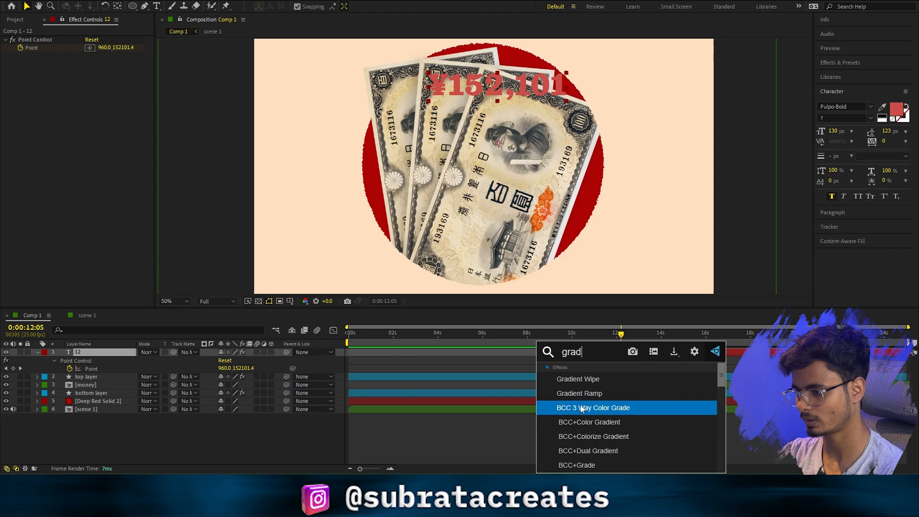
pyautogui.click(585, 393)
# - Set the Gradient Ramp's End Color to a dark red and its Start Color to A70000
pyautogui.click(90, 88)
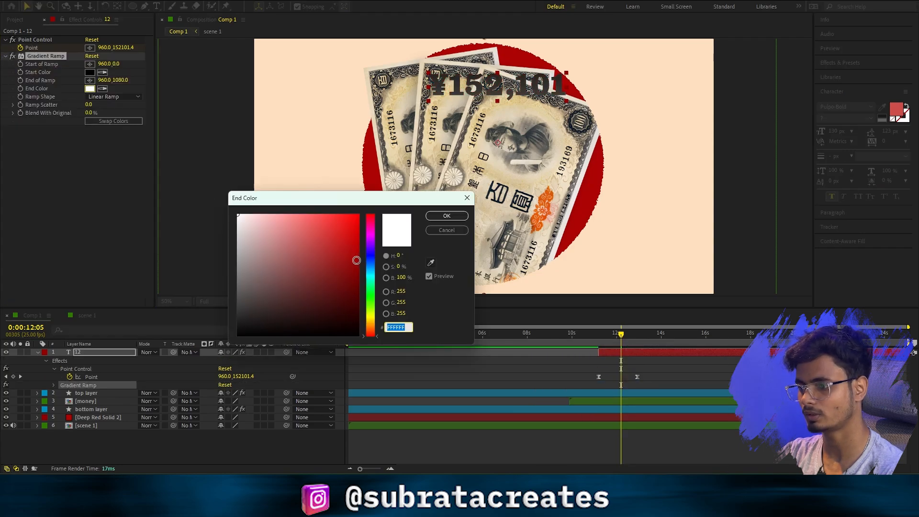
pyautogui.moveTo(355, 259); pyautogui.dragTo(367, 275)
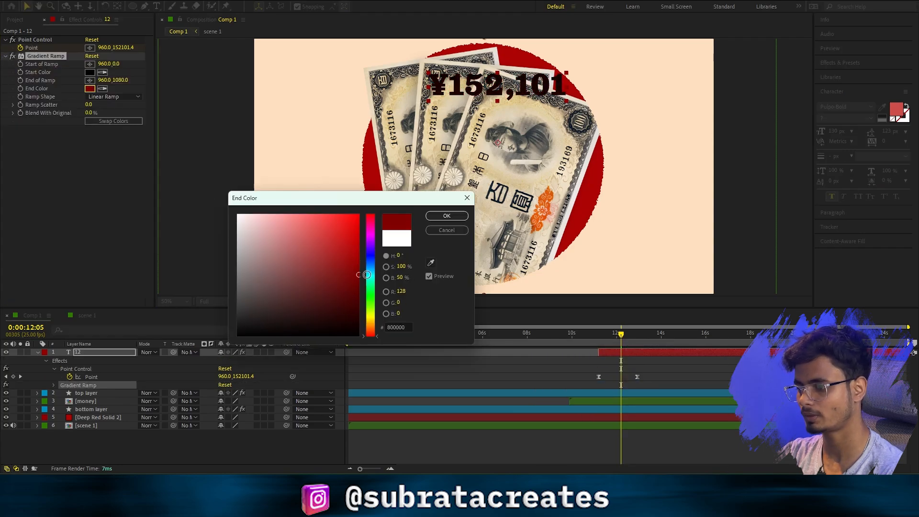
pyautogui.click(447, 216)
pyautogui.click(90, 72)
pyautogui.write('800000')
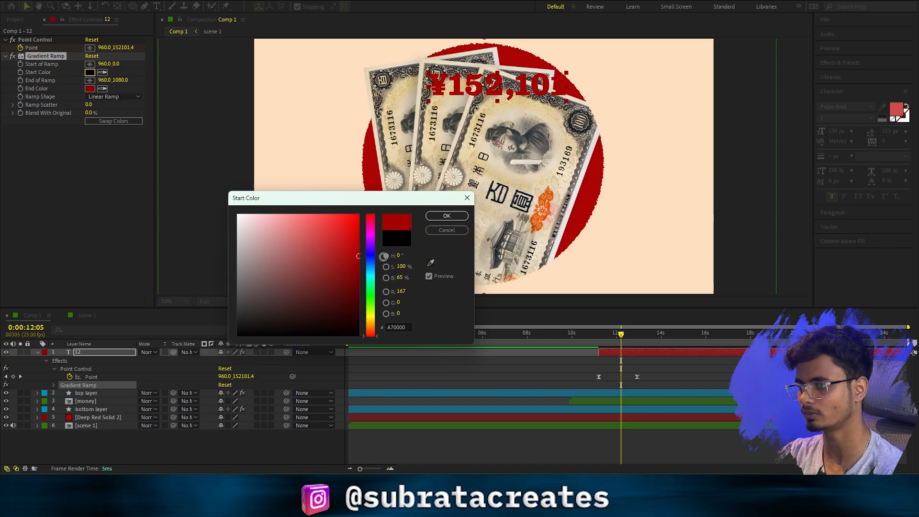
pyautogui.press('Return')
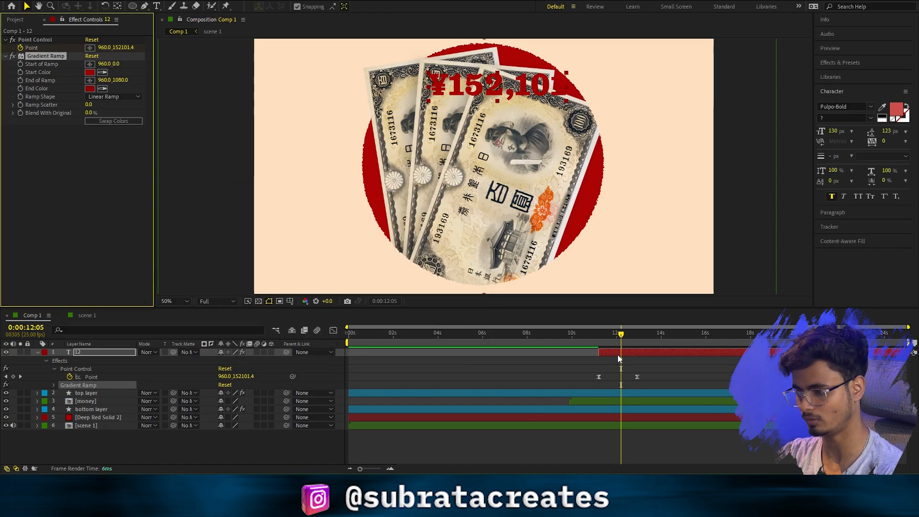
# - Scale the 12 text layer to 152% and place the counter in the centre of the frame
pyautogui.press('s')
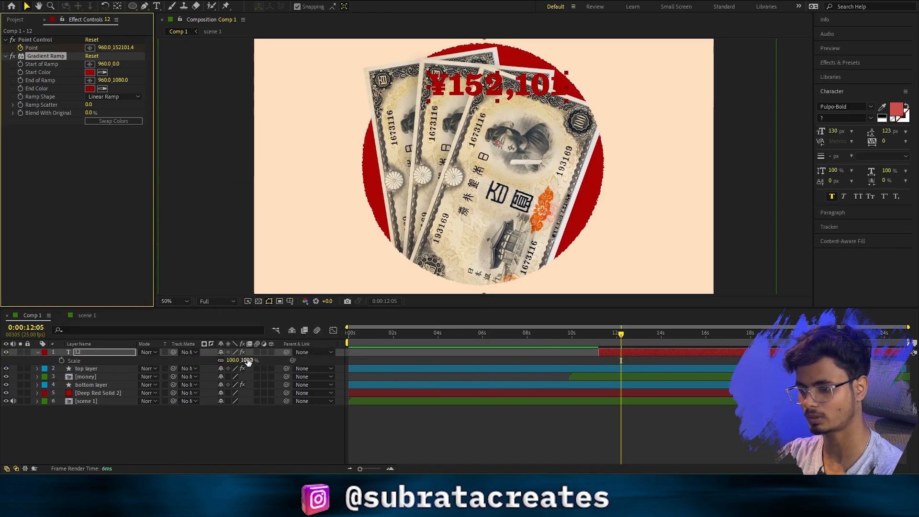
pyautogui.moveTo(248, 362); pyautogui.dragTo(273, 362)
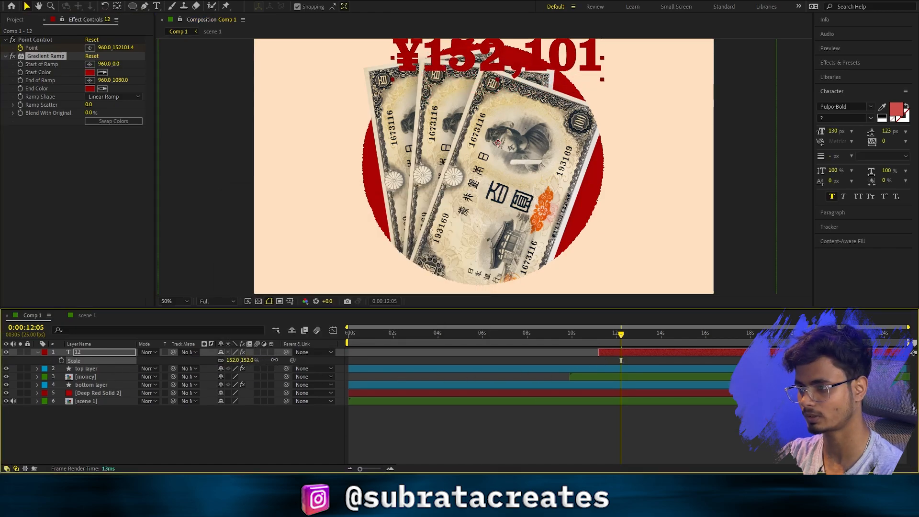
pyautogui.click(642, 352)
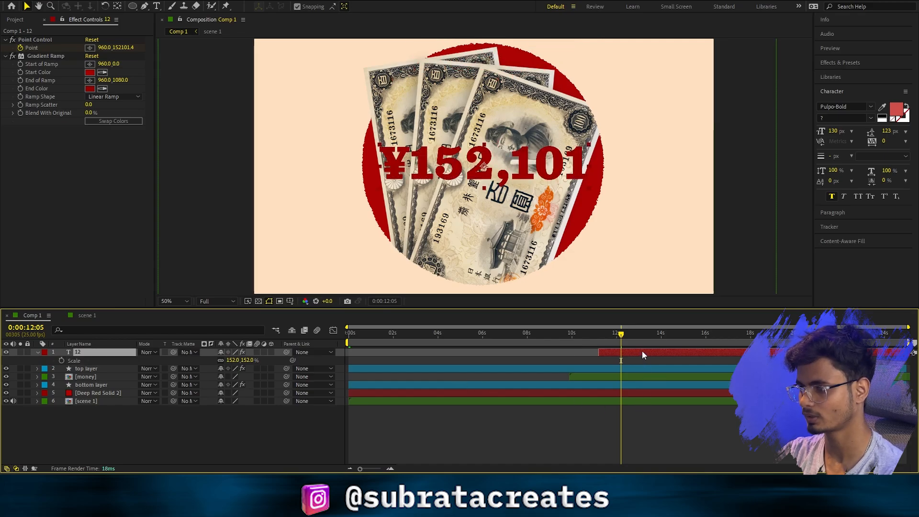
pyautogui.press(',')
pyautogui.press(',')
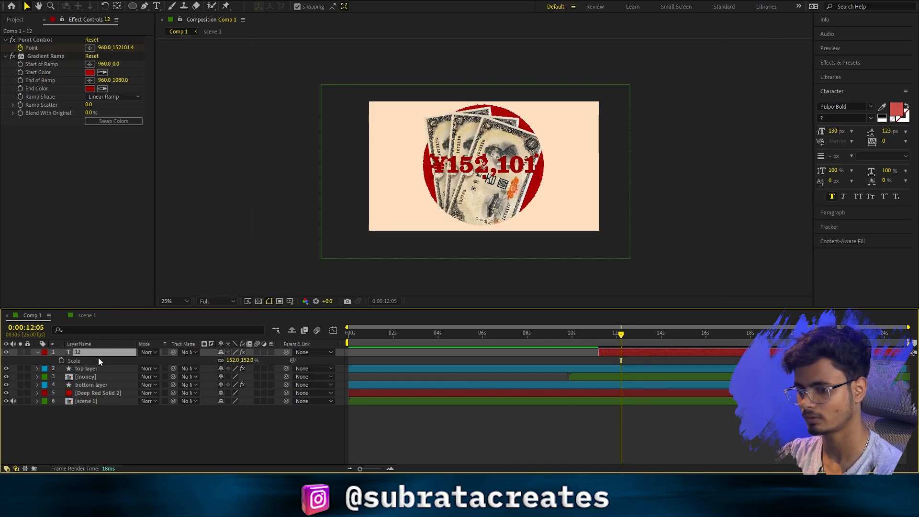
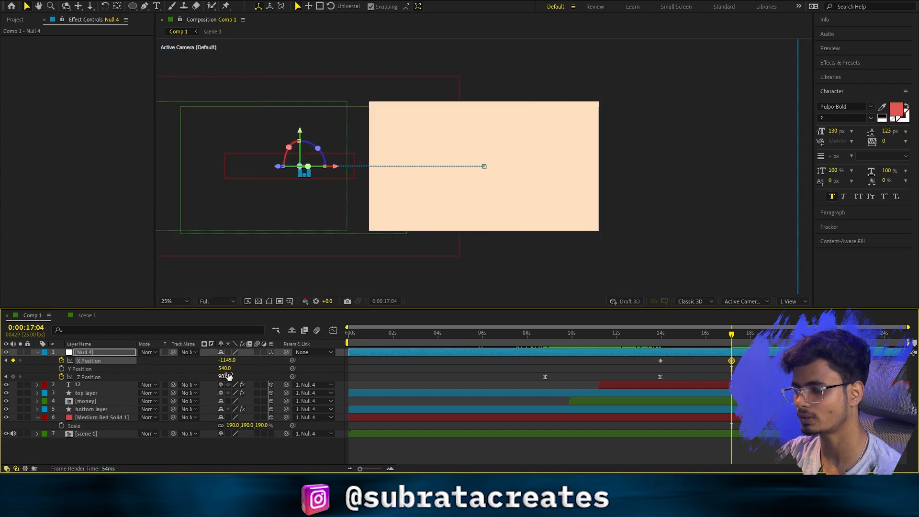
# - Lower Null 4's Z Position at 0:00:17:04 and apply Easy Ease to its X Position keyframes
pyautogui.moveTo(225, 377); pyautogui.dragTo(34, 376)
pyautogui.moveTo(633, 363); pyautogui.dragTo(742, 357)
pyautogui.press('F9')
# - Play back and scrub through Null 4's sideways exit move to check its timing
pyautogui.moveTo(666, 333); pyautogui.dragTo(656, 335)
pyautogui.press('space')
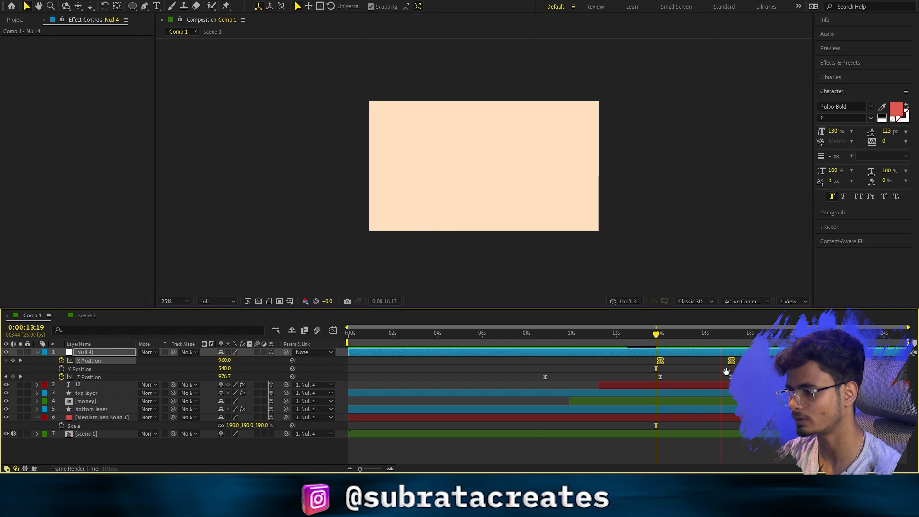
pyautogui.press('space')
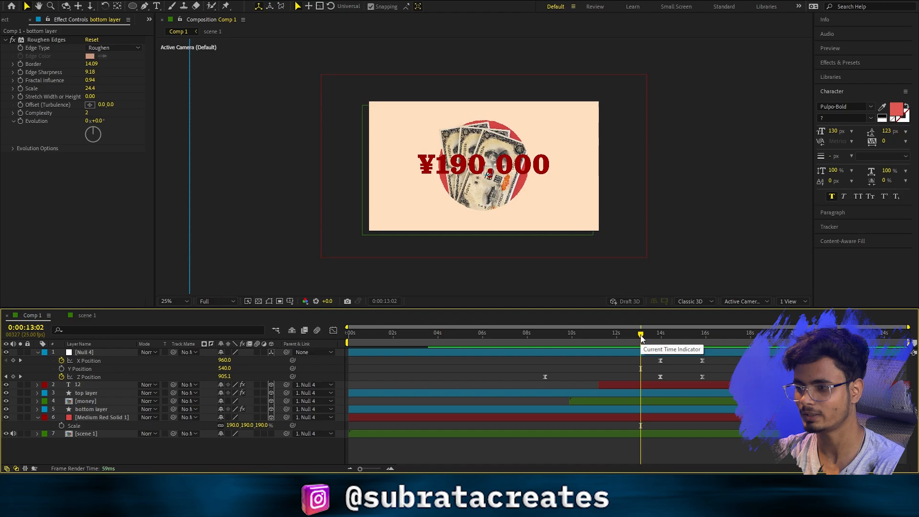
pyautogui.moveTo(642, 338); pyautogui.dragTo(691, 335)
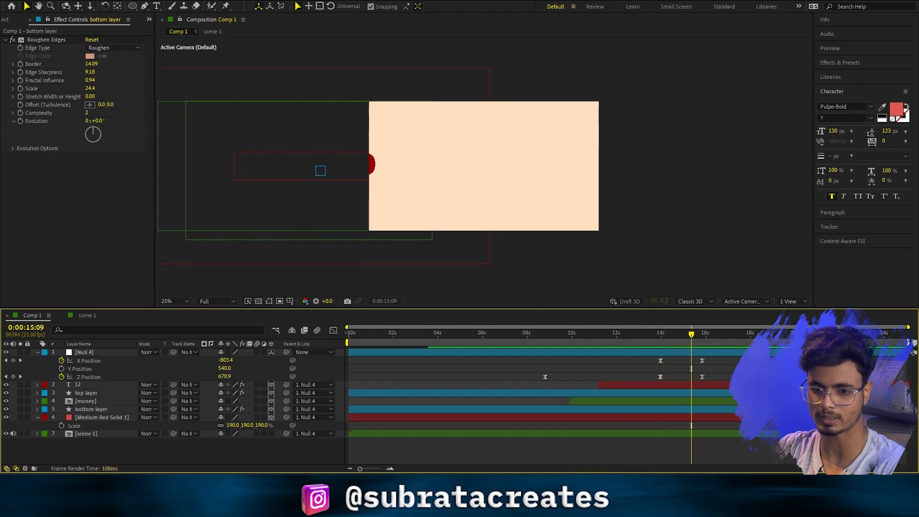
# - Add instaa.png to the composition, centred on the peach background, and duplicate its layer
pyautogui.moveTo(918, 158); pyautogui.dragTo(524, 172)
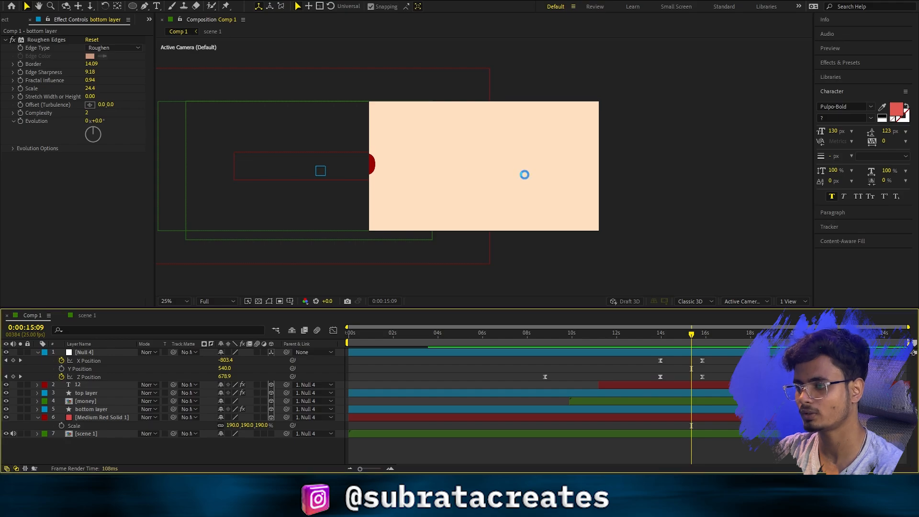
pyautogui.moveTo(525, 134); pyautogui.dragTo(533, 135)
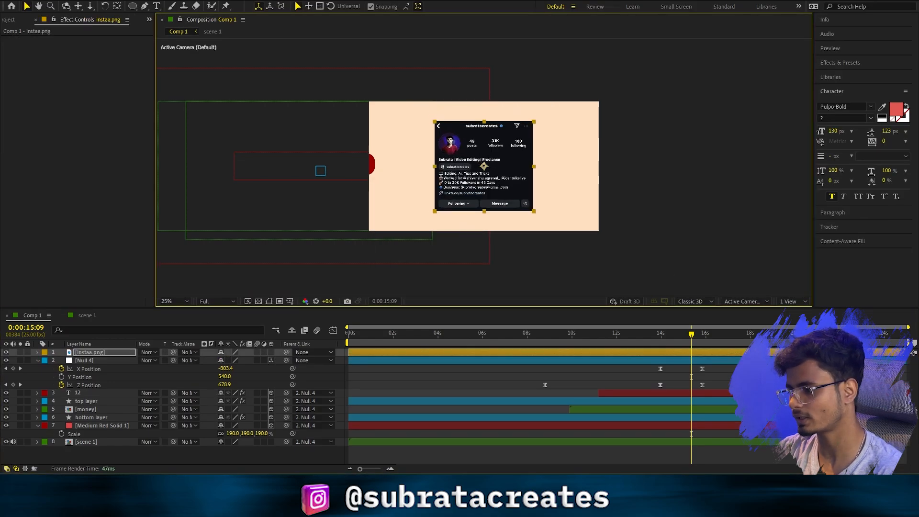
pyautogui.press('.')
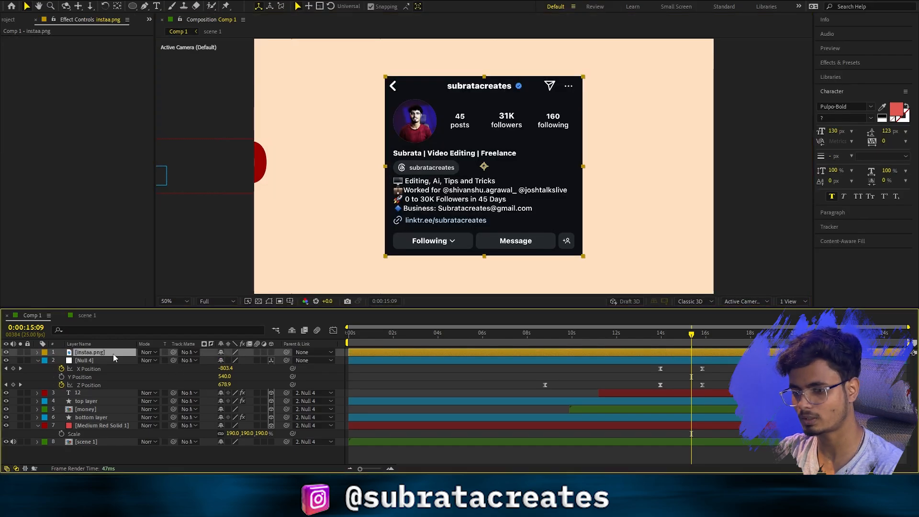
pyautogui.hotkey('ctrl', 'd')
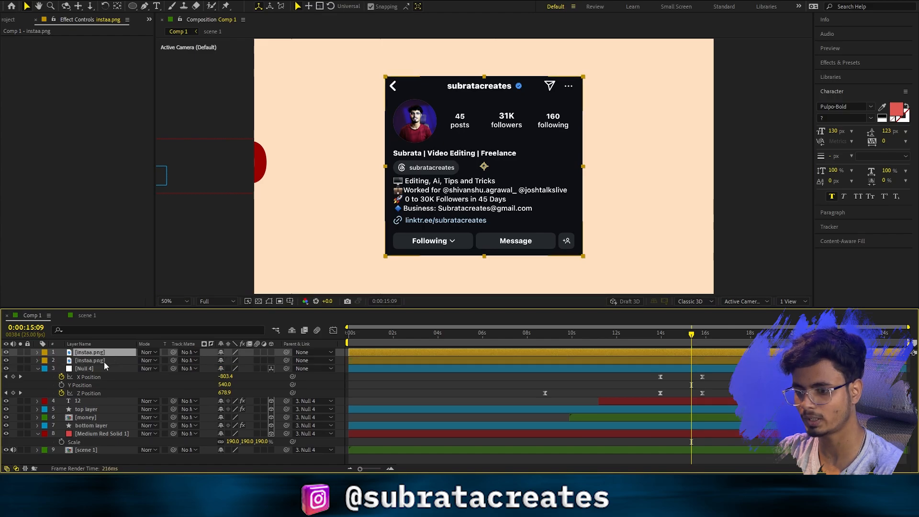
# - Apply a Fill effect to the lower instaa.png layer and change its color from the default to a light grey
pyautogui.click(104, 361)
pyautogui.hotkey('ctrl', 'space')
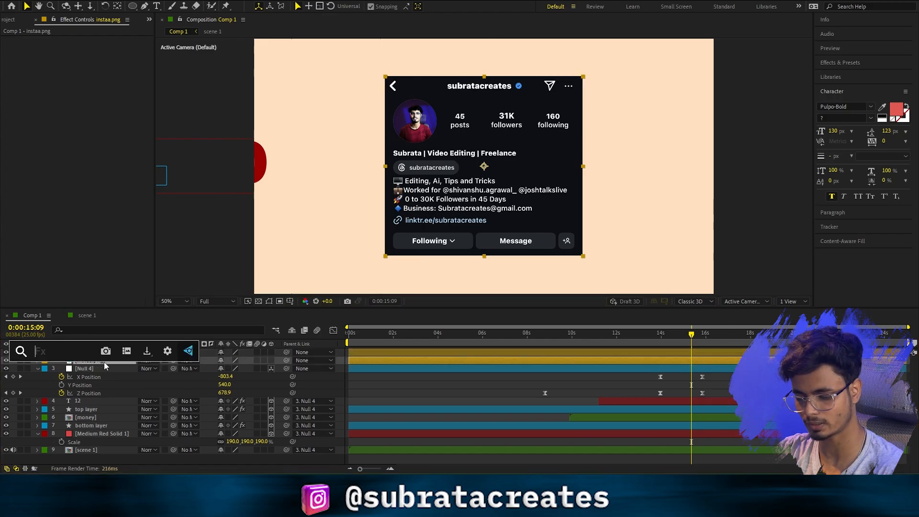
pyautogui.write('fill')
pyautogui.press('Return')
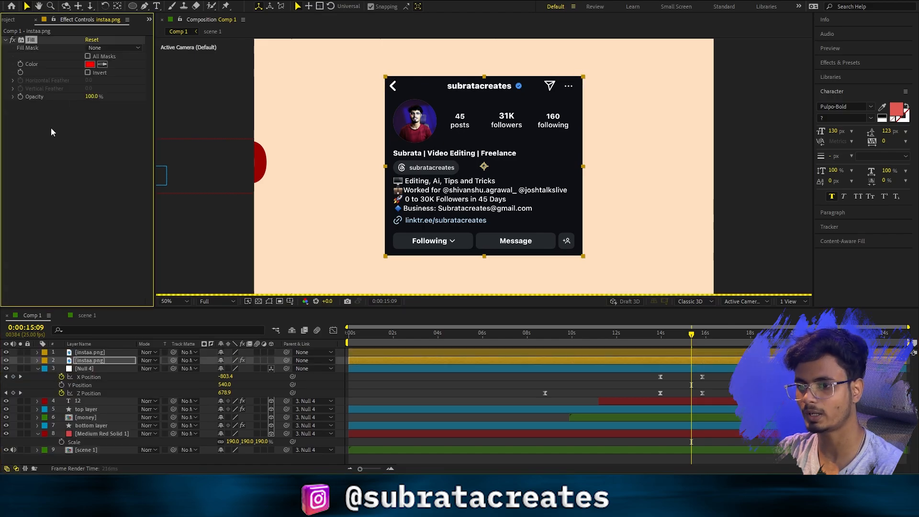
pyautogui.click(89, 64)
pyautogui.moveTo(265, 234); pyautogui.dragTo(246, 247)
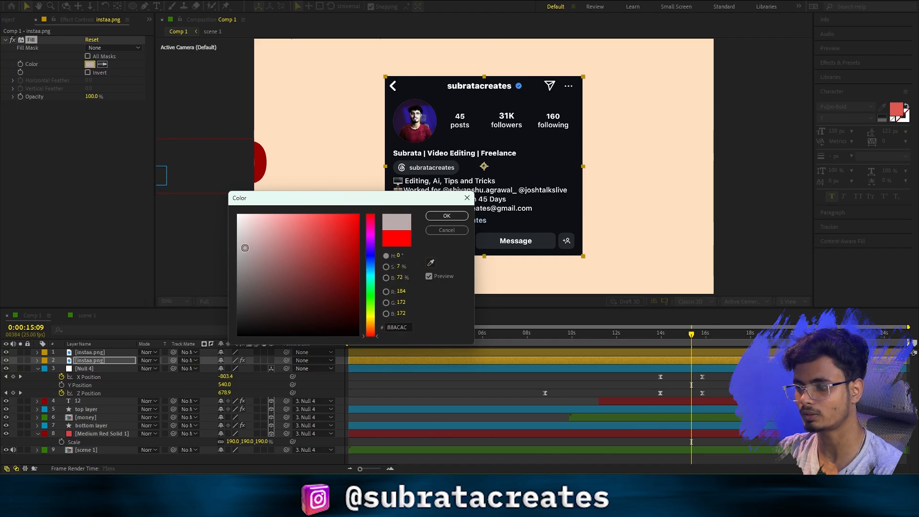
pyautogui.click(446, 216)
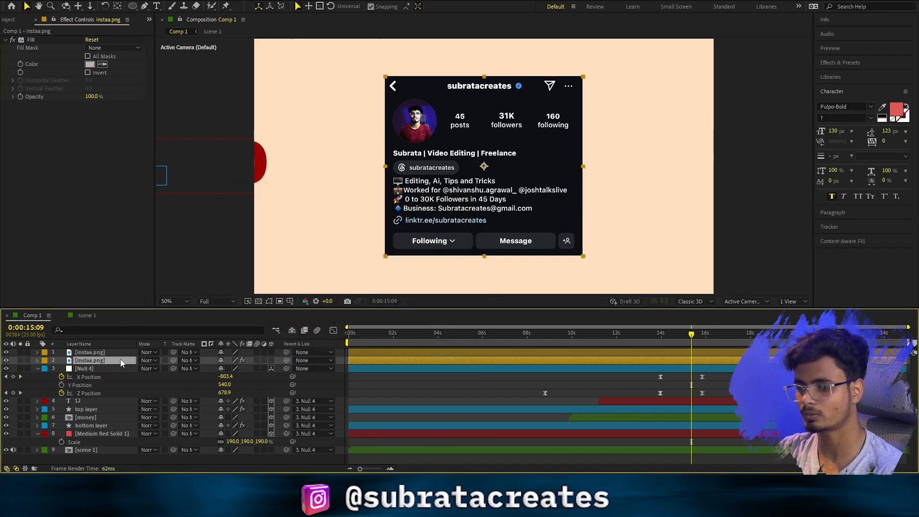
# - Scale the lower instaa.png layer to 75.3, 77.2% as a border and lighten its Fill color to near-white EAE8E8
pyautogui.click(37, 360)
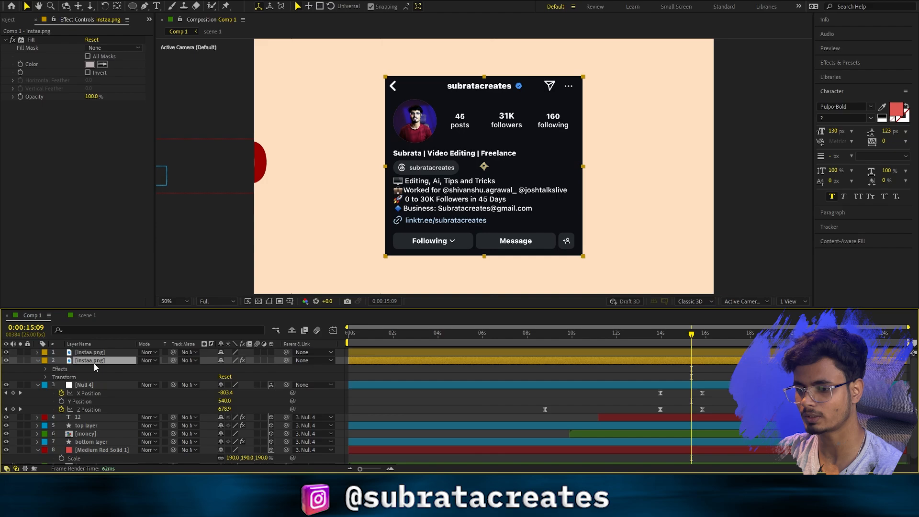
pyautogui.press('s')
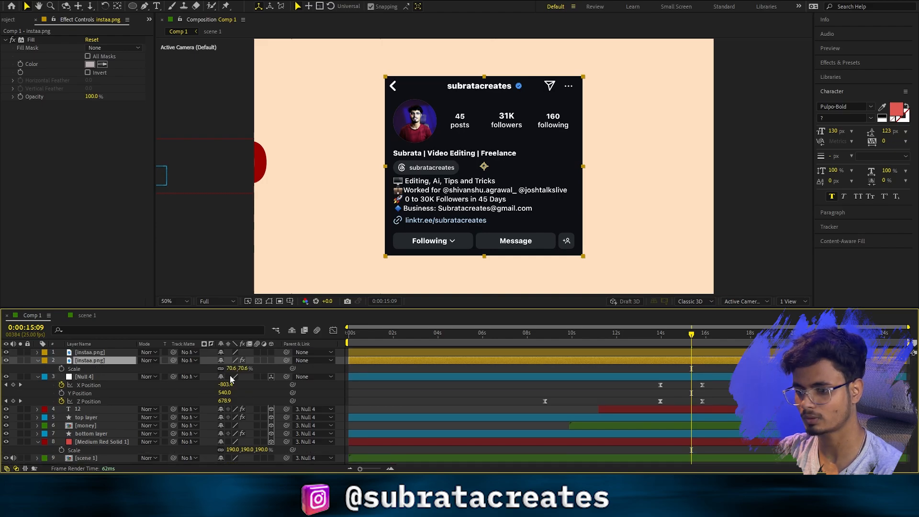
pyautogui.moveTo(229, 369); pyautogui.dragTo(257, 353)
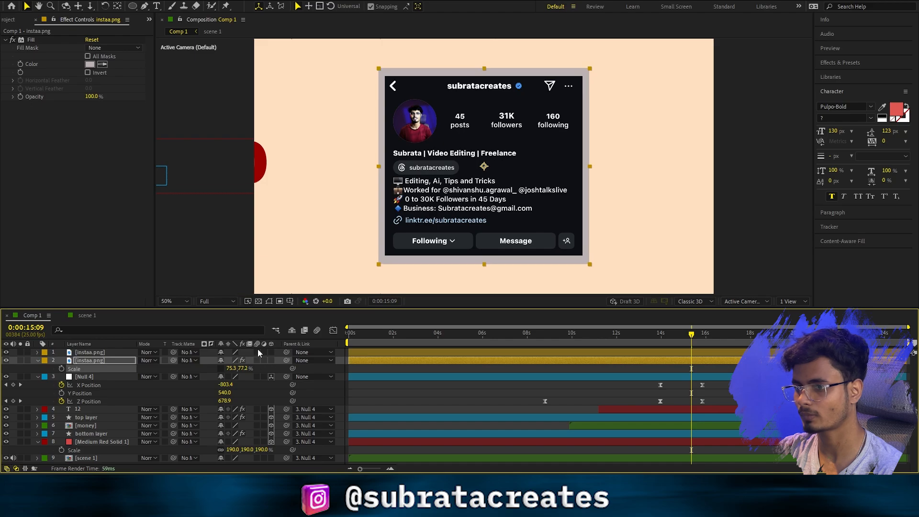
pyautogui.click(88, 65)
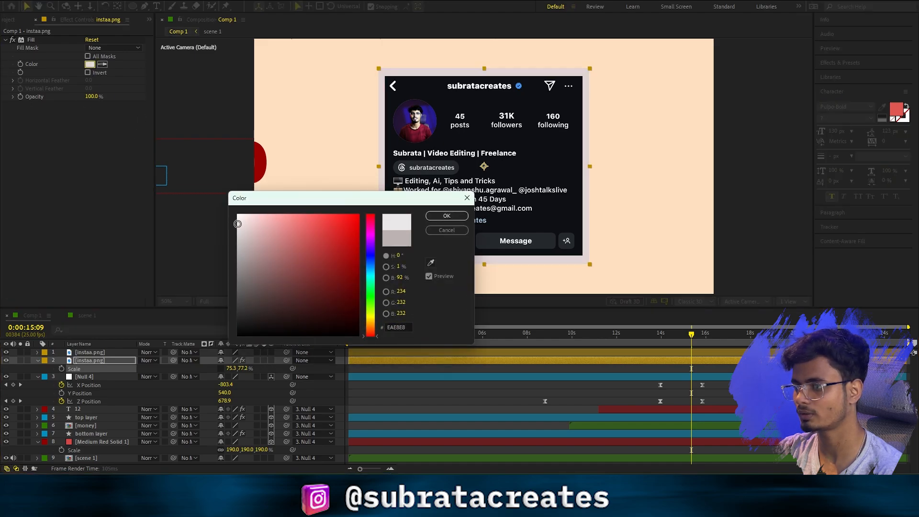
pyautogui.click(446, 216)
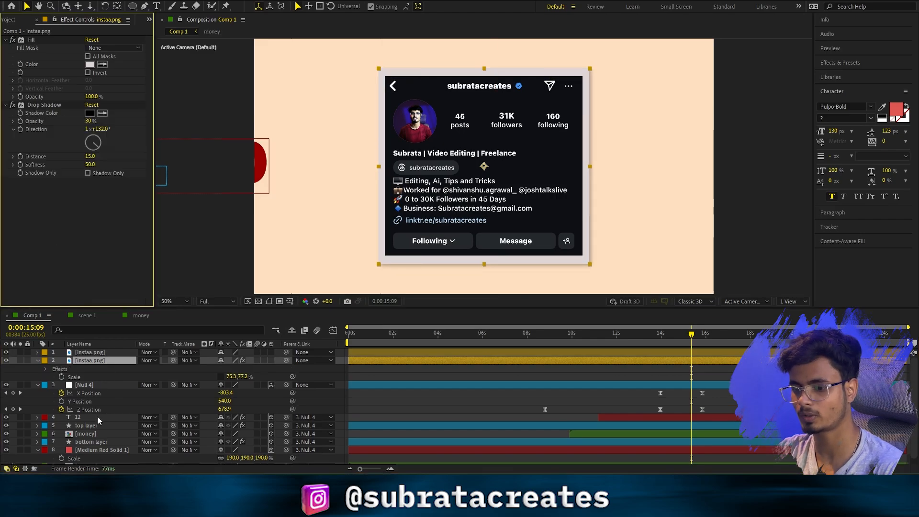
# - Copy the Roughen Edges effect from the bottom layer and paste it onto the lower instaa.png layer
pyautogui.scroll(-1, 102, 437)
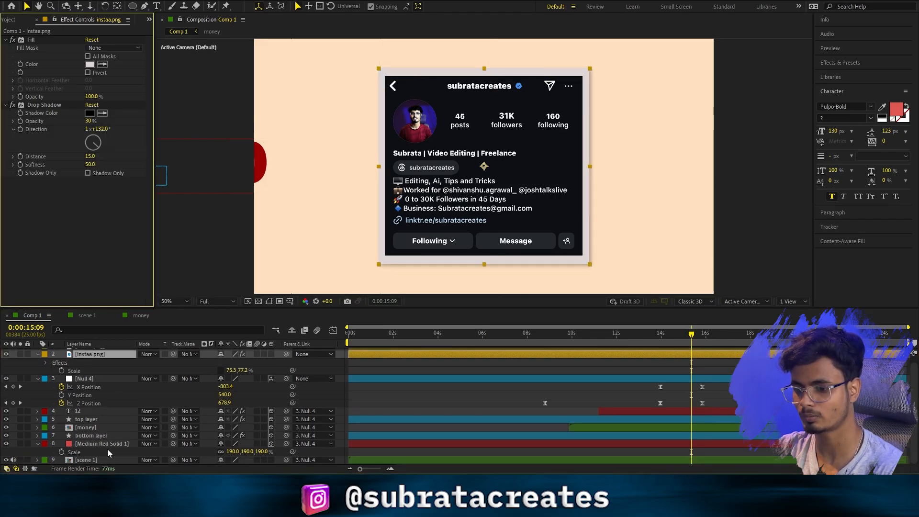
pyautogui.click(107, 460)
pyautogui.click(109, 435)
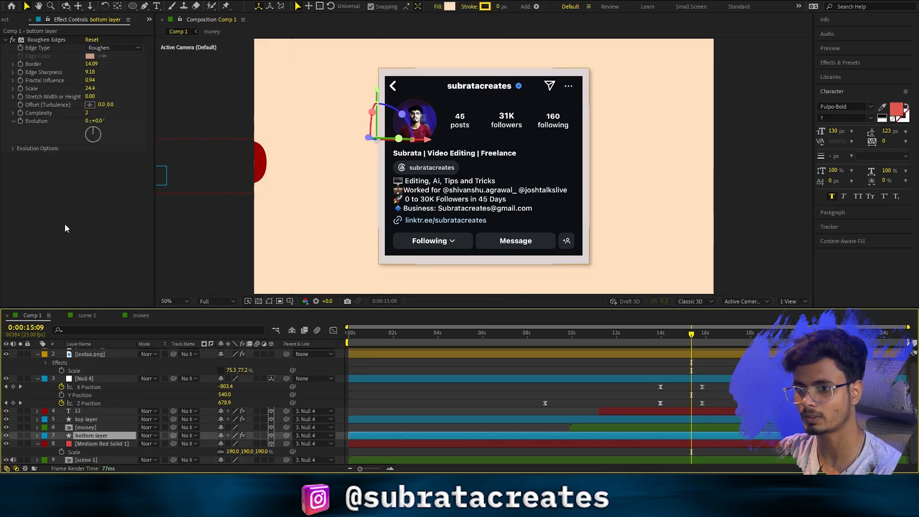
pyautogui.click(48, 40)
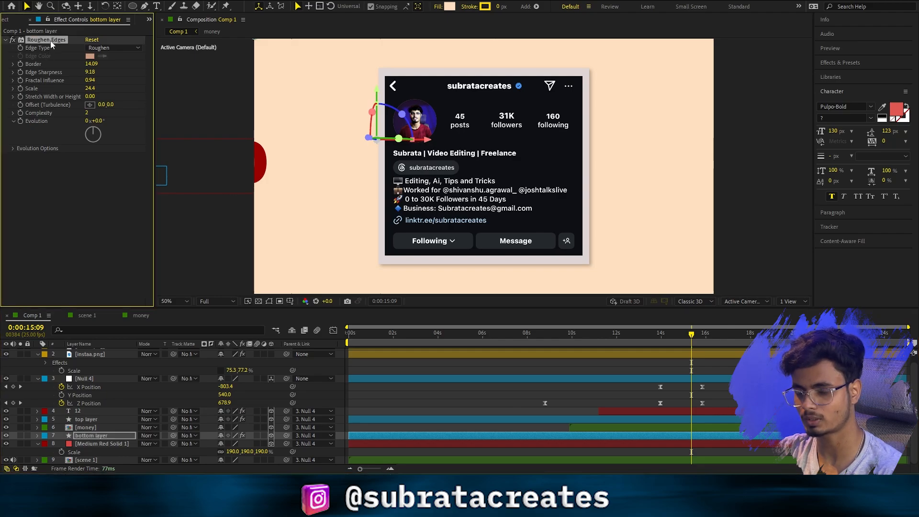
pyautogui.scroll(1, 87, 368)
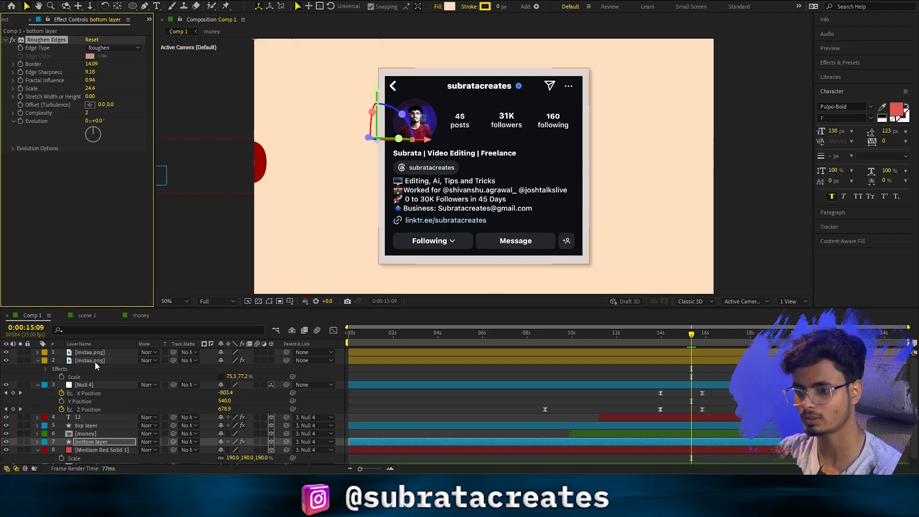
pyautogui.click(95, 361)
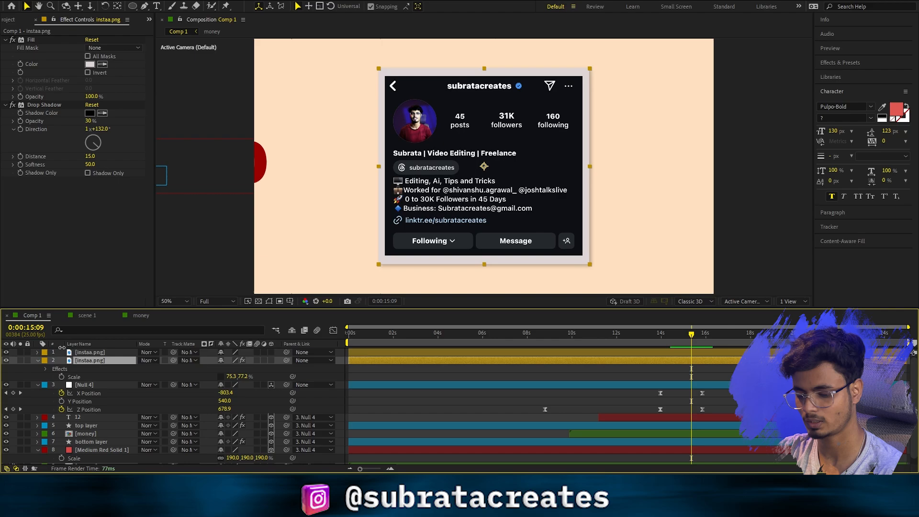
pyautogui.hotkey('ctrl', 'v')
# - Inspect the border's rough edge up close and move Drop Shadow below Roughen Edges on the lower instaa.png layer
pyautogui.click(533, 367)
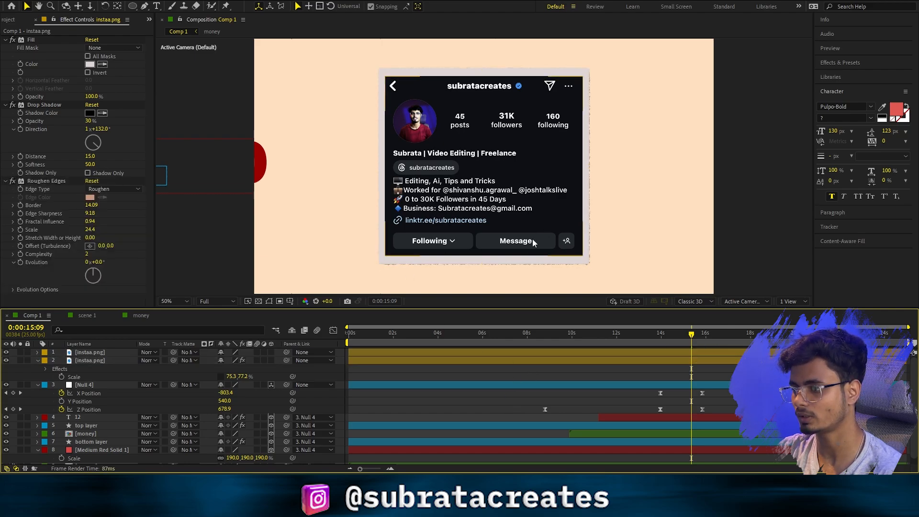
pyautogui.press('.')
pyautogui.press('.')
pyautogui.scroll(-6, 459, 192)
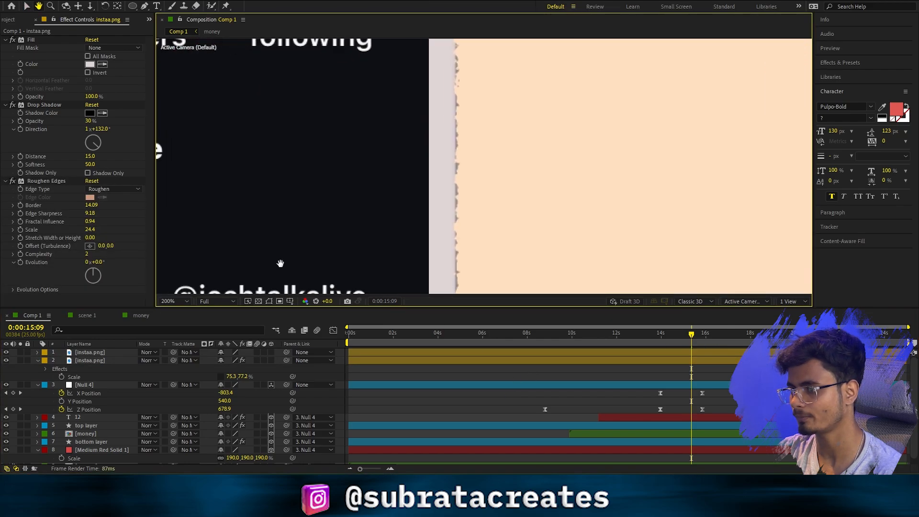
pyautogui.scroll(2, 382, 187)
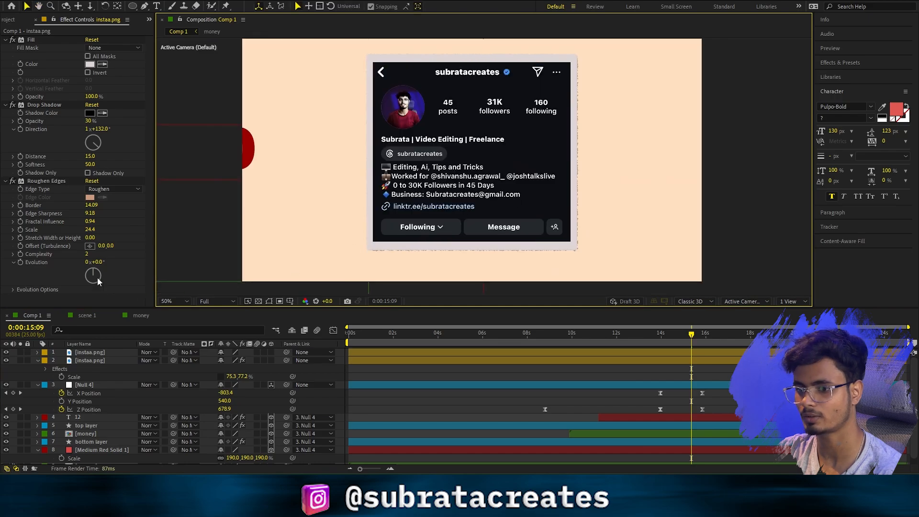
pyautogui.click(45, 106)
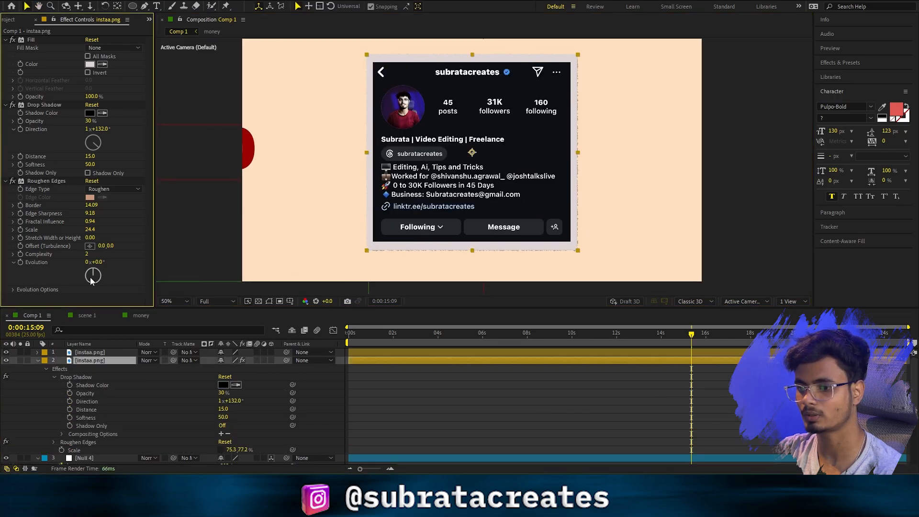
pyautogui.moveTo(38, 108); pyautogui.dragTo(53, 286)
pyautogui.click(452, 401)
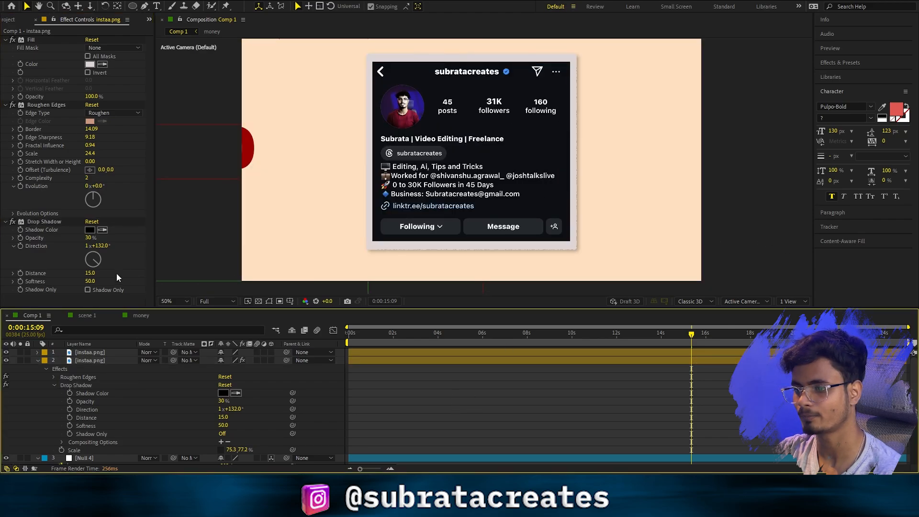
pyautogui.click(38, 361)
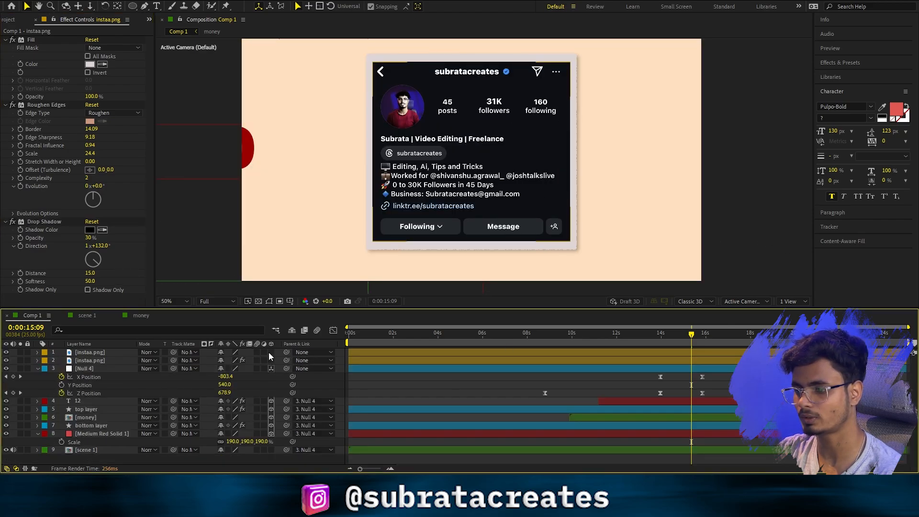
# - Make both instaa.png layers 3D and parent them to Null 4
pyautogui.moveTo(271, 356); pyautogui.dragTo(273, 350)
pyautogui.click(271, 353)
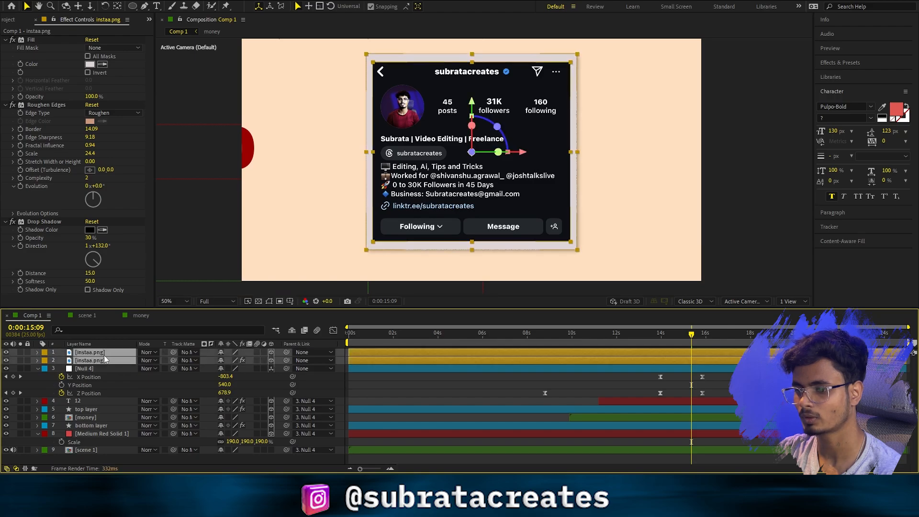
pyautogui.moveTo(286, 360); pyautogui.dragTo(88, 376)
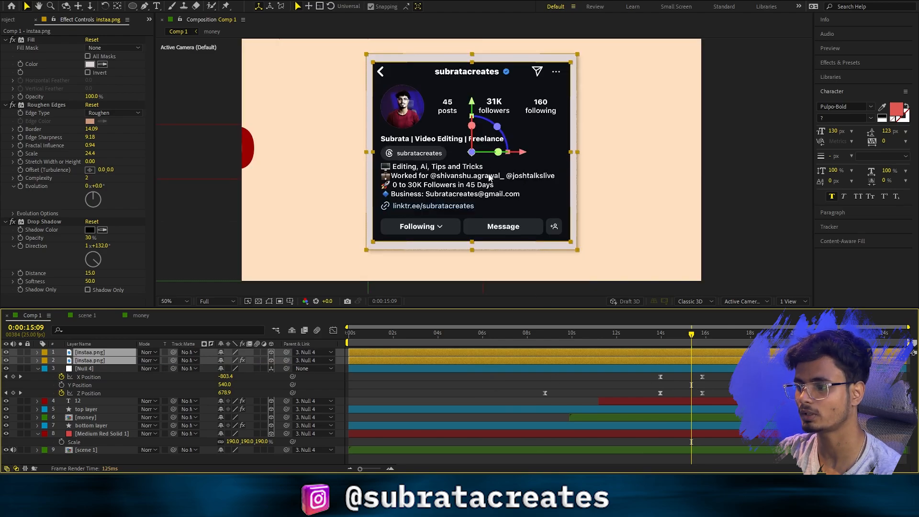
# - Scrub through the animation to check the parented layers and stop on the yen counter at 0:00:11:09
pyautogui.scroll(-2, 481, 166)
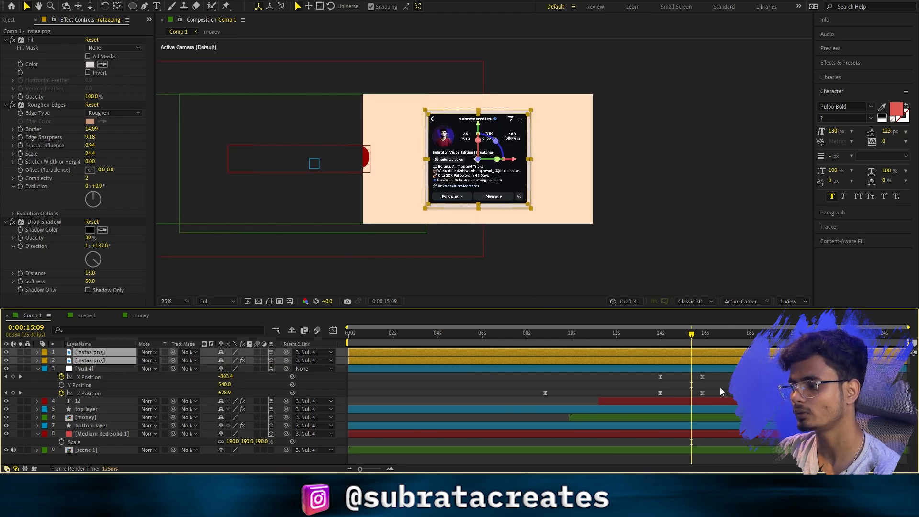
pyautogui.moveTo(691, 335)
pyautogui.mouseDown()
pyautogui.moveTo(656, 336)
pyautogui.moveTo(697, 338)
pyautogui.mouseUp()
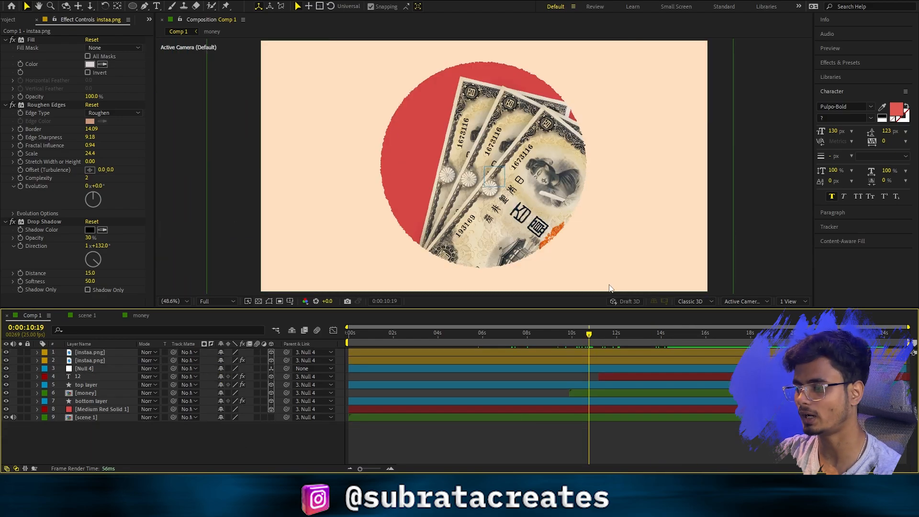
pyautogui.moveTo(589, 338); pyautogui.dragTo(602, 336)
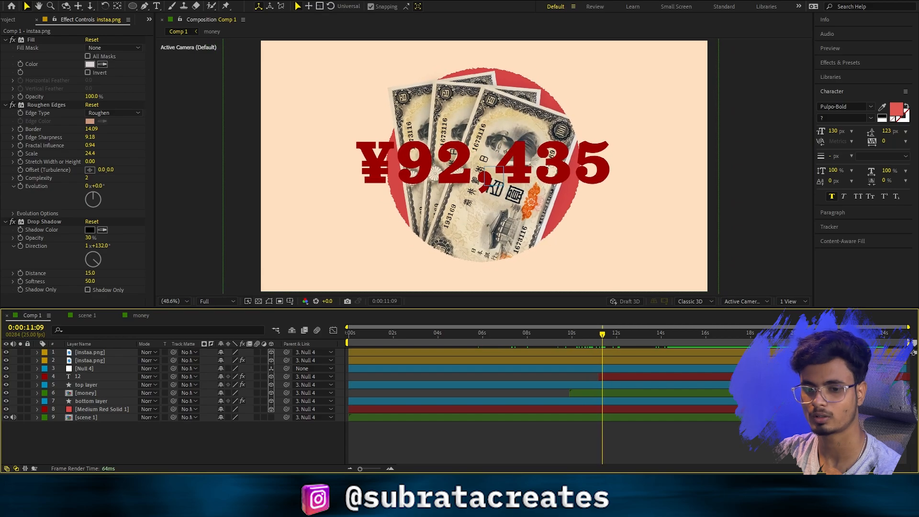
# - Add net.png as the top layer of Comp 1 and set its Rotation to 90°
pyautogui.moveTo(3, 335); pyautogui.dragTo(526, 264)
pyautogui.click(109, 355)
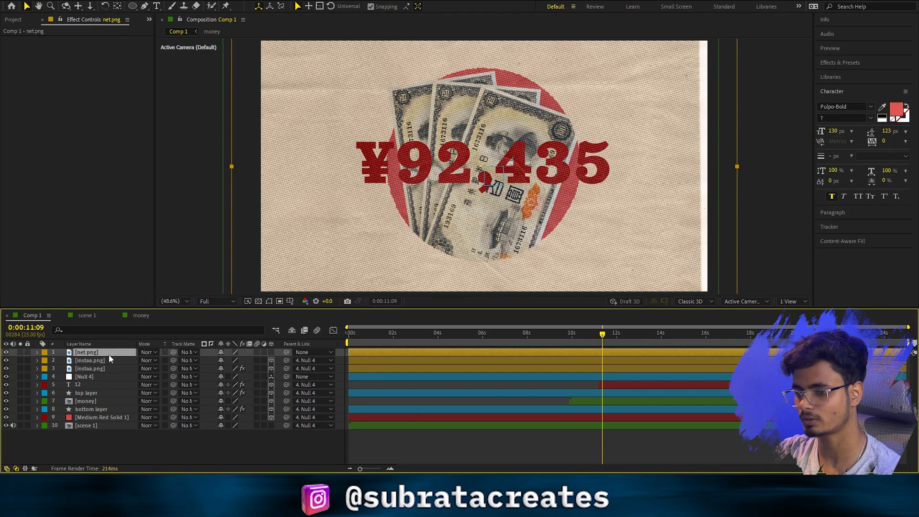
pyautogui.press('r')
pyautogui.click(234, 360)
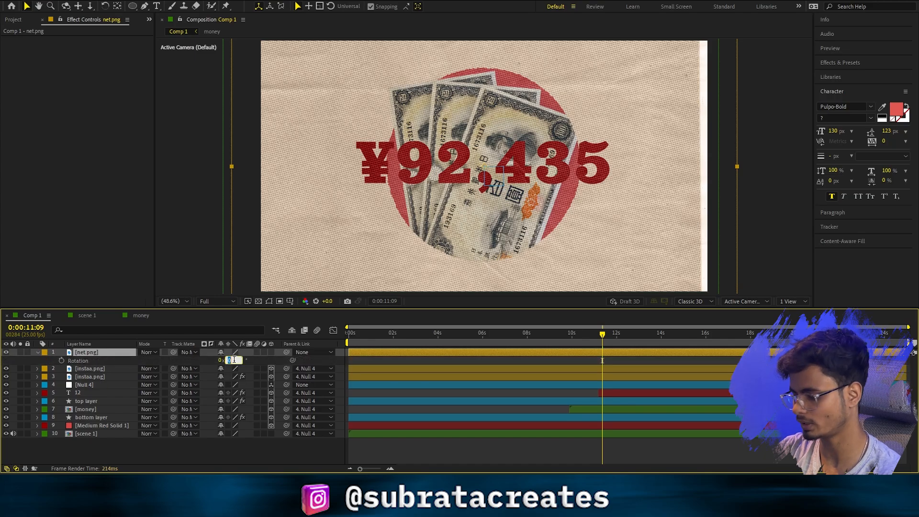
pyautogui.write('90')
pyautogui.press('Return')
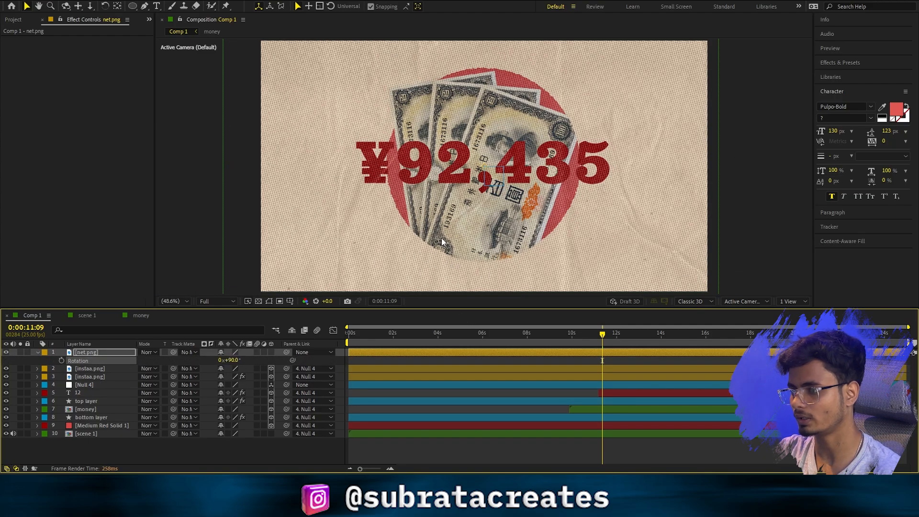
# - Enlarge the net.png texture from its corner so that it extends well beyond the frame
pyautogui.press(',')
pyautogui.press(',')
pyautogui.press(',')
pyautogui.press(',')
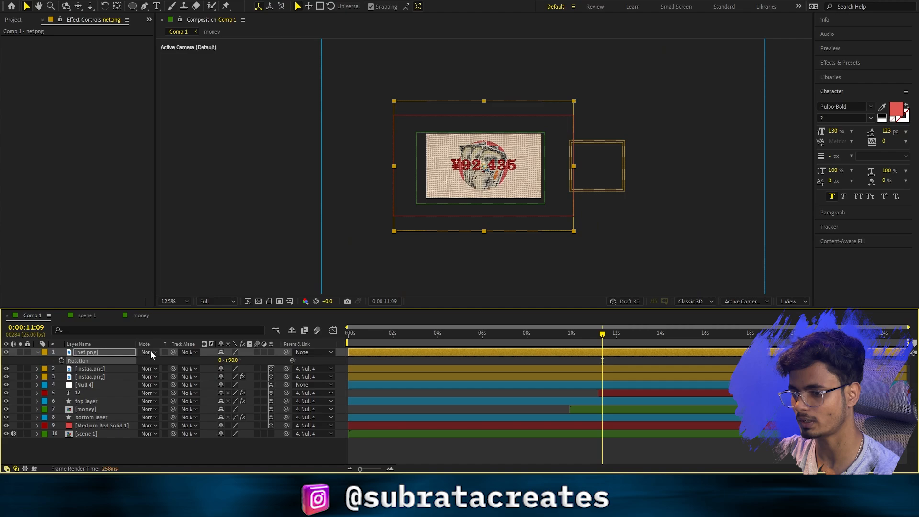
pyautogui.moveTo(577, 102); pyautogui.dragTo(683, 5)
pyautogui.press('.')
# - Lower the net.png layer's Opacity to 21%
pyautogui.click(94, 354)
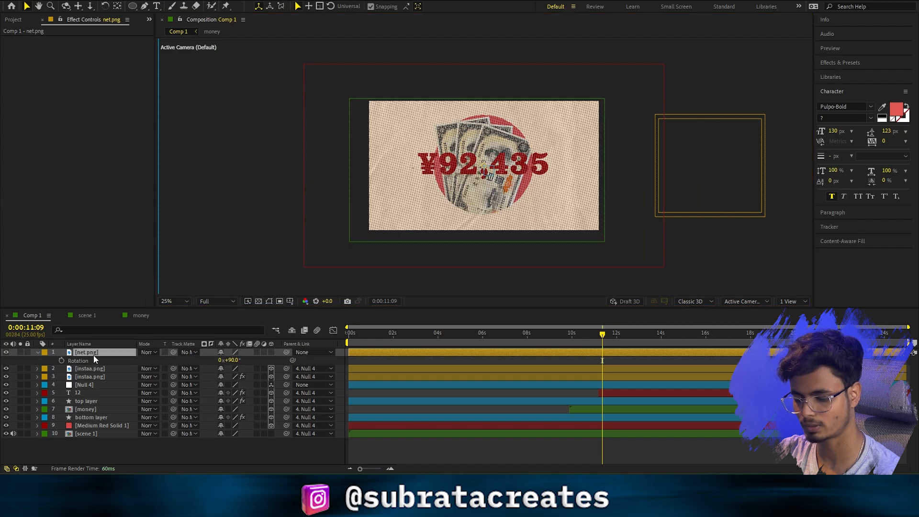
pyautogui.press('t')
pyautogui.moveTo(222, 360); pyautogui.dragTo(188, 361)
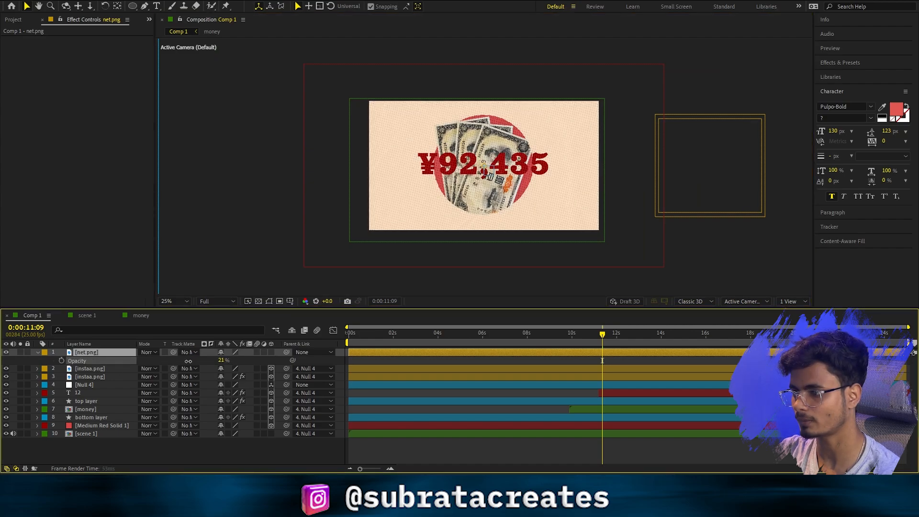
# - Set the net.png layer's Opacity to 28% and collapse its properties
pyautogui.scroll(2, 505, 169)
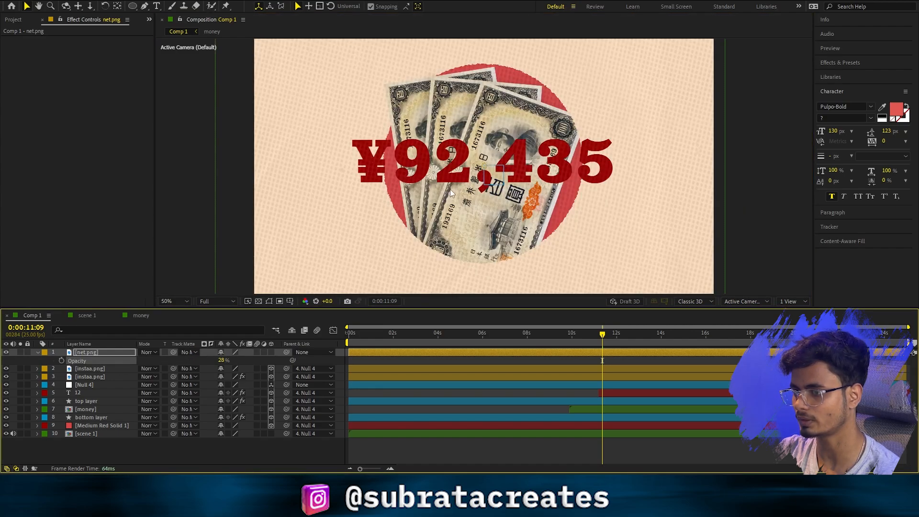
pyautogui.press(',')
pyautogui.click(36, 352)
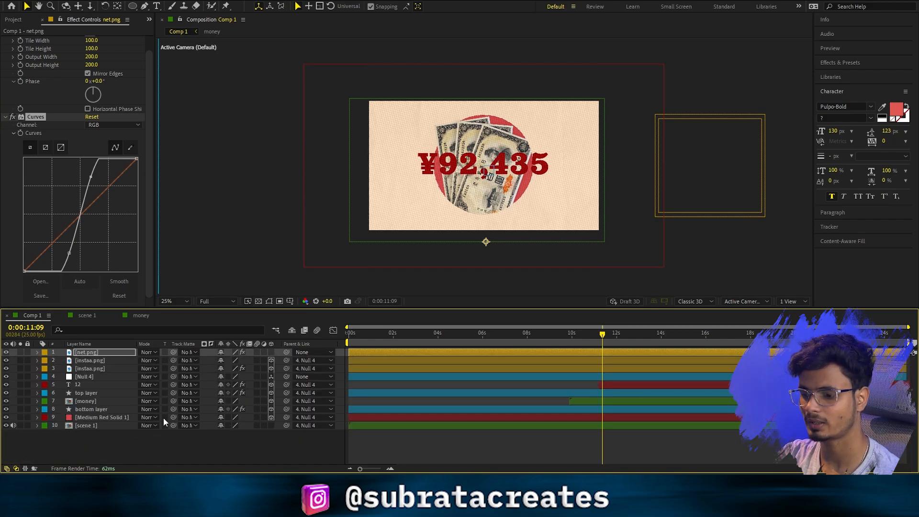
# - Add an adjustment layer above net.png and apply Optics Compensation and VR Chromatic Aberrations to it
pyautogui.rightClick(171, 443)
pyautogui.moveTo(205, 324)
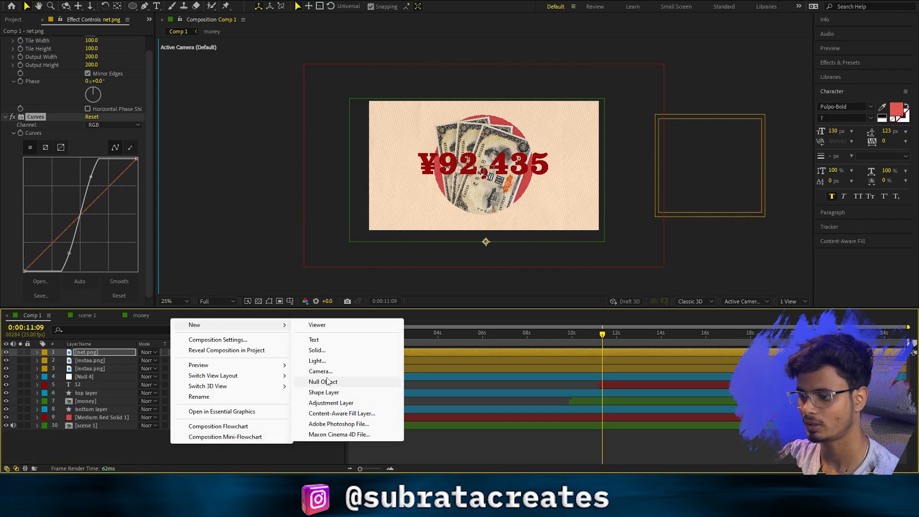
pyautogui.click(313, 402)
pyautogui.hotkey('ctrl', 'space')
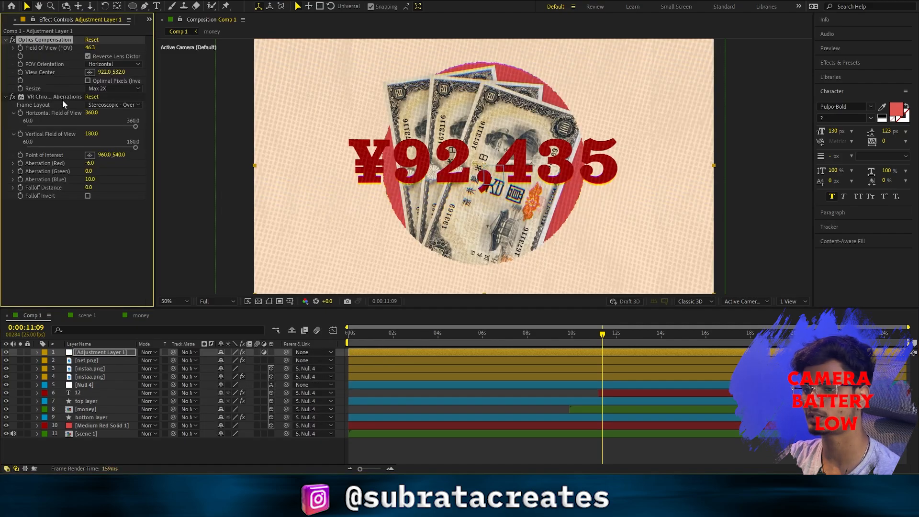
# - Examine the colour fringing from VR Chromatic Aberrations along the digits of the yen counter at 200% magnification
pyautogui.click(63, 99)
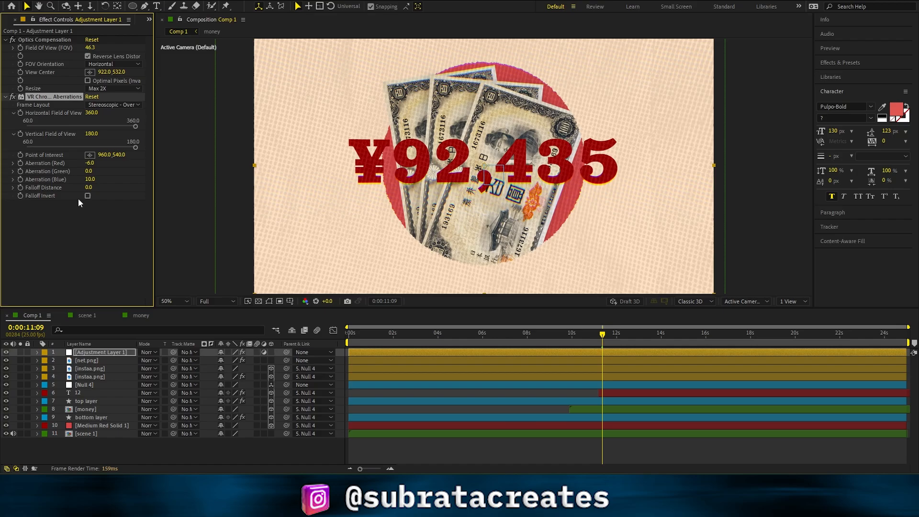
pyautogui.press('/')
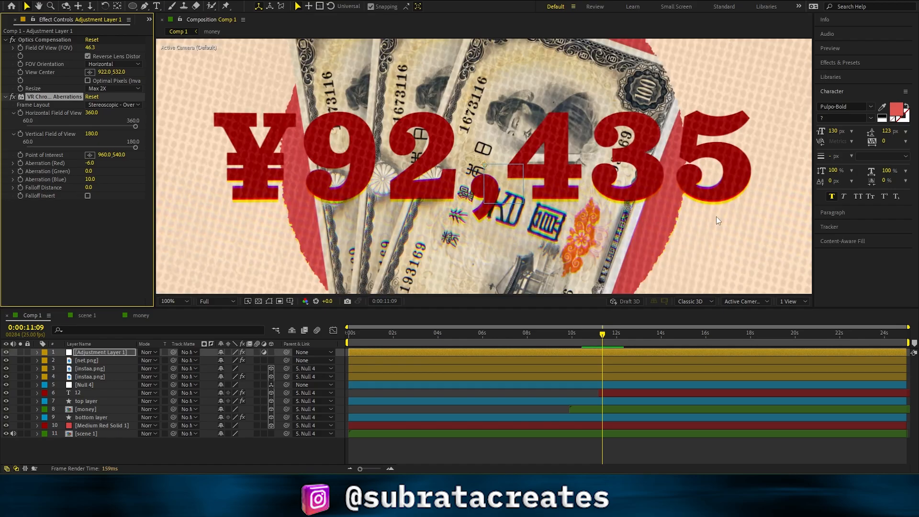
pyautogui.press('.')
pyautogui.moveTo(748, 219); pyautogui.dragTo(557, 195)
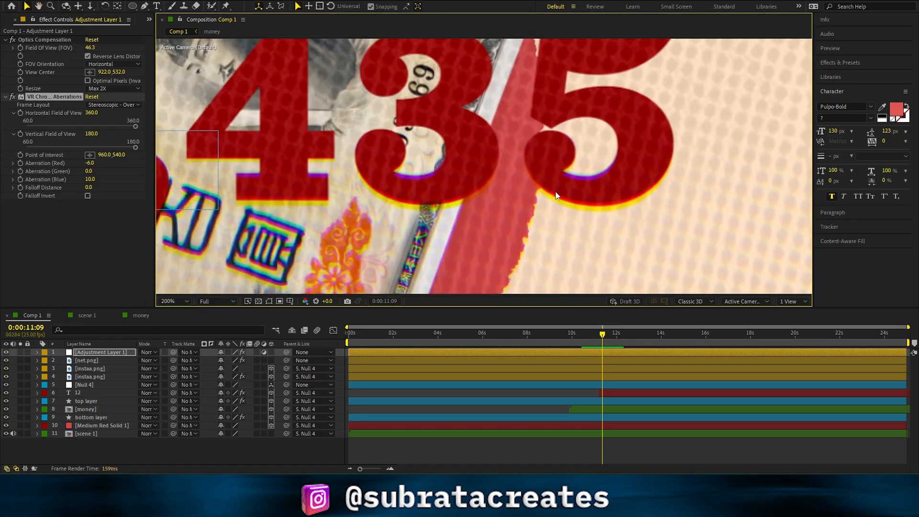
pyautogui.click(21, 99)
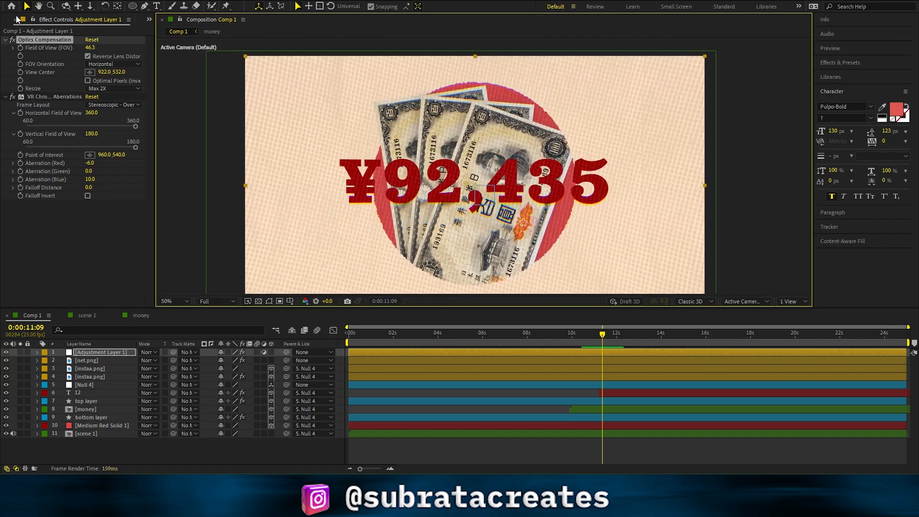
# - Compare the frame with the adjustment layer's Optics Compensation effect disabled and enabled
pyautogui.click(12, 40)
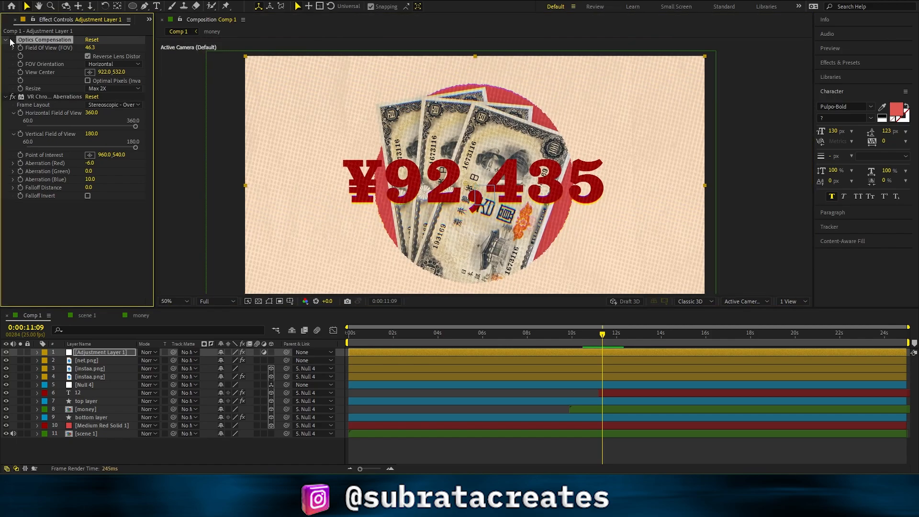
pyautogui.click(12, 41)
pyautogui.click(12, 40)
pyautogui.click(12, 40)
pyautogui.click(12, 41)
pyautogui.click(12, 40)
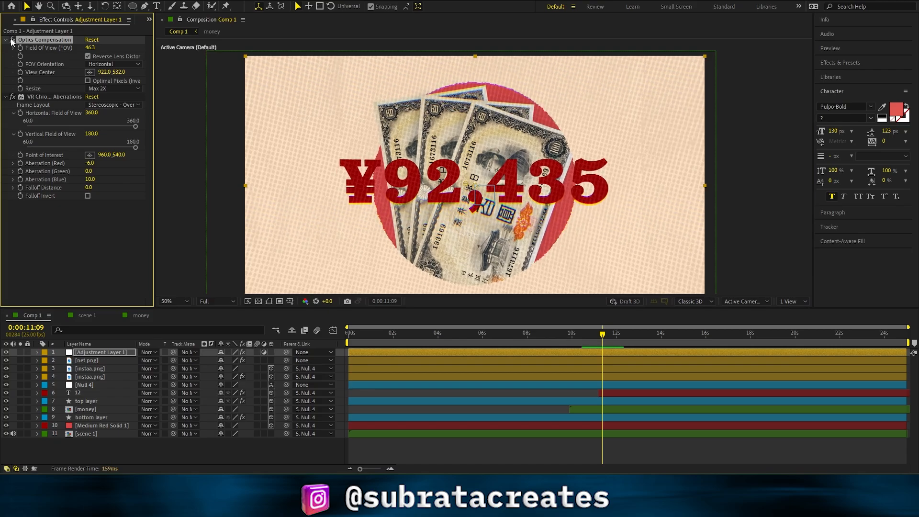
pyautogui.click(12, 41)
pyautogui.click(11, 40)
# - Tune Optics Compensation to a 44.1 Field Of View with Reverse Lens Distortion on, View Center 960, 540 and Resize Off
pyautogui.moveTo(88, 47); pyautogui.dragTo(29, 58)
pyautogui.moveTo(219, 55); pyautogui.dragTo(298, 88)
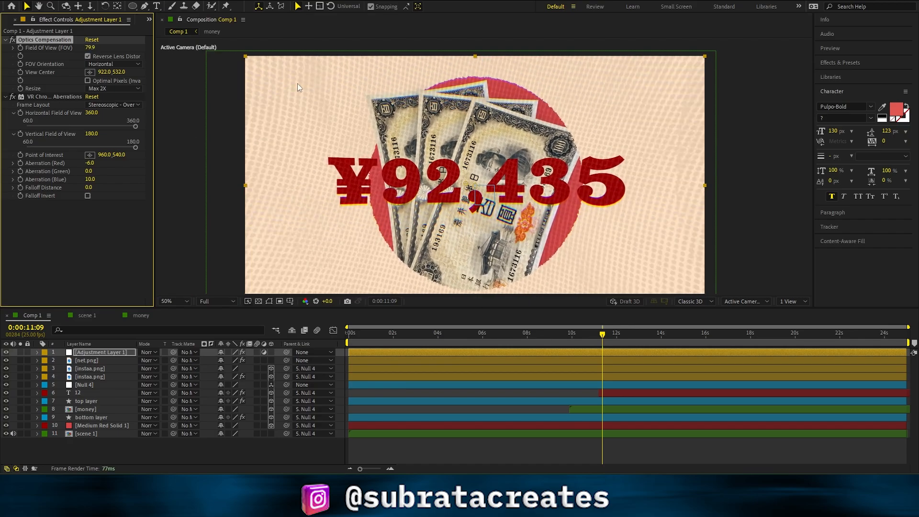
pyautogui.click(87, 57)
pyautogui.moveTo(113, 48); pyautogui.dragTo(284, 98)
pyautogui.click(88, 57)
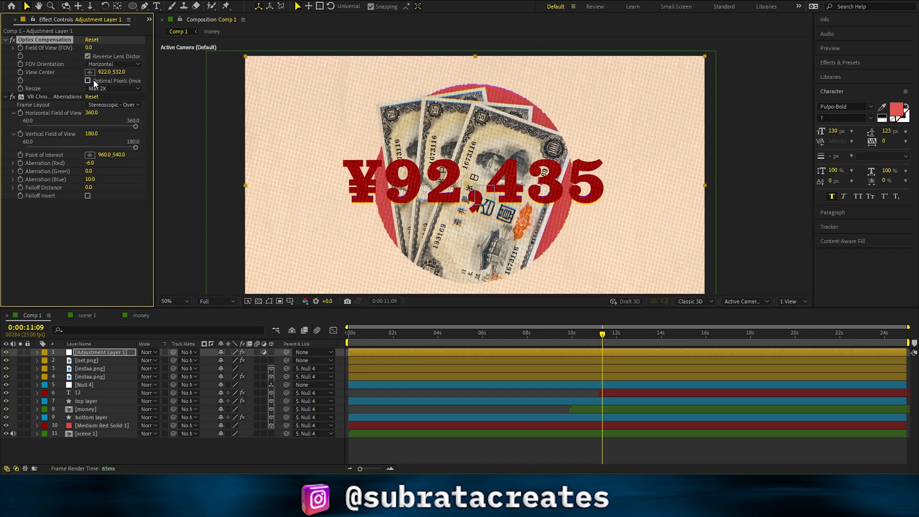
pyautogui.hotkey('ctrl', 'z')
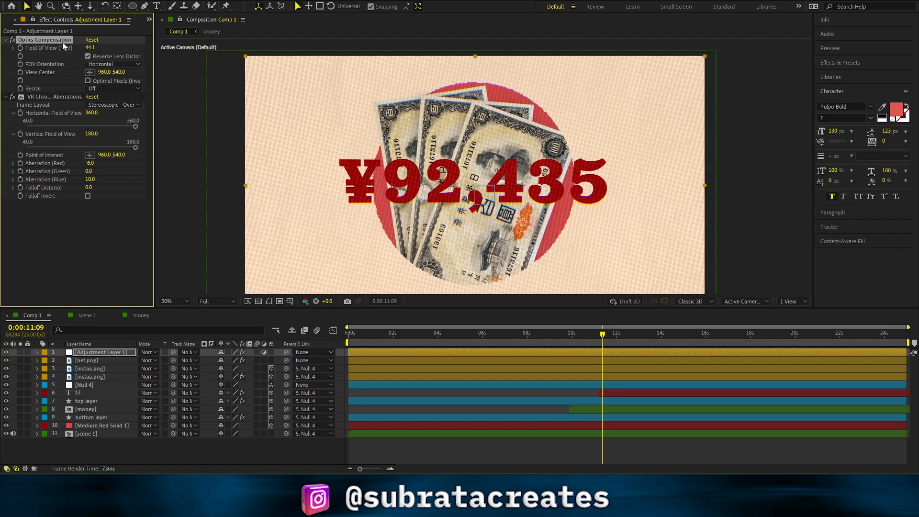
# - Open the scene 1 composition and enable motion blur for its barrel, boy, background and people layers
pyautogui.press(',')
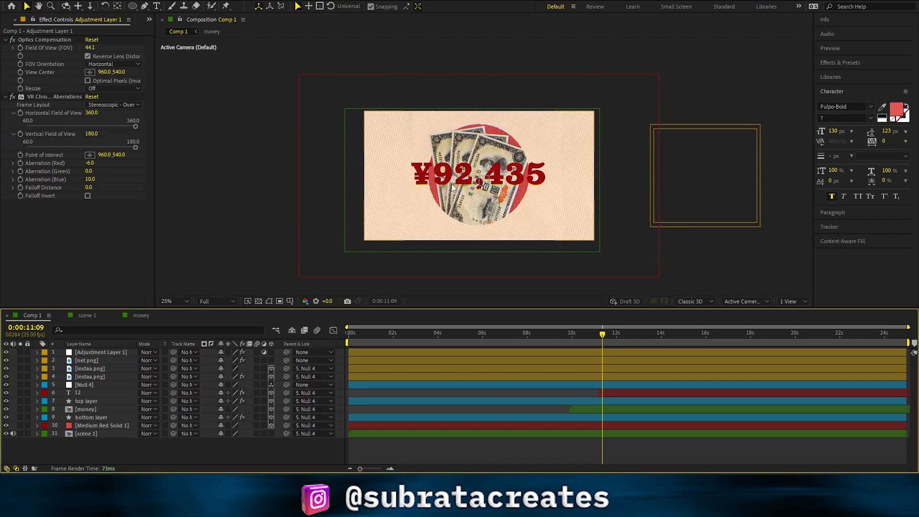
pyautogui.press('Home')
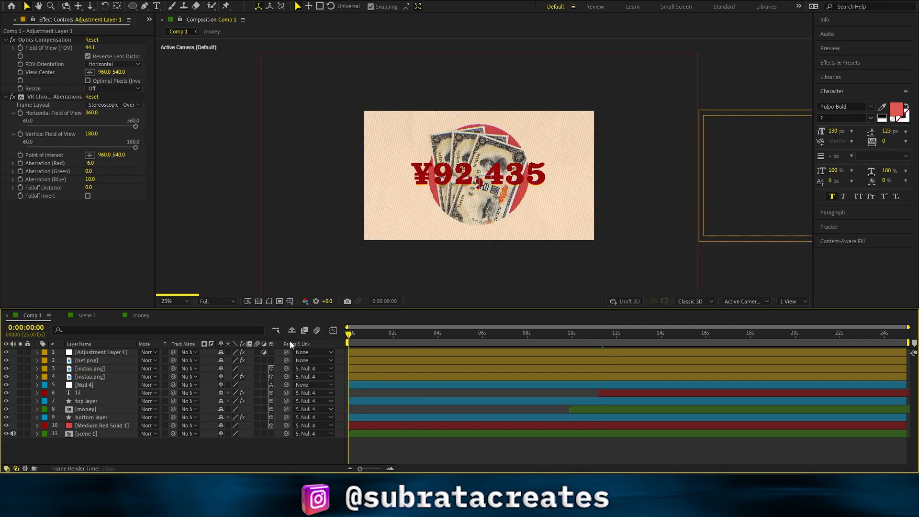
pyautogui.doubleClick(94, 432)
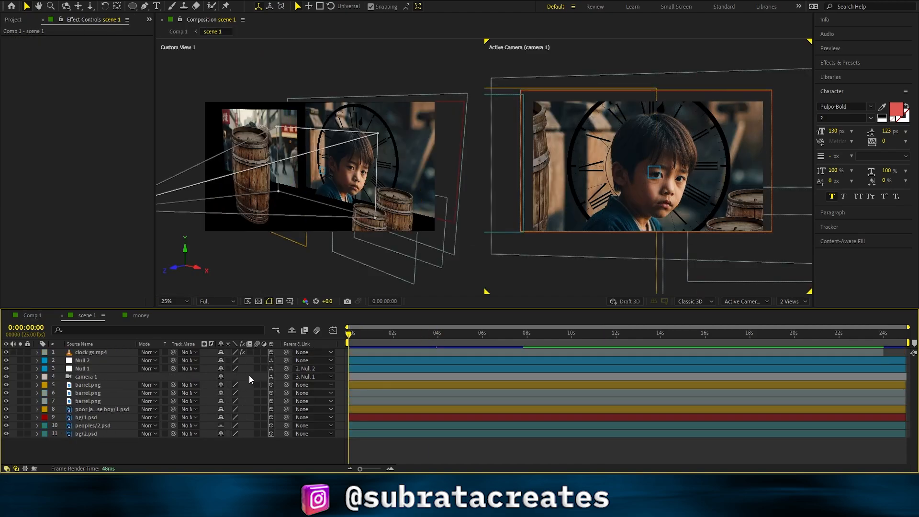
pyautogui.click(99, 384)
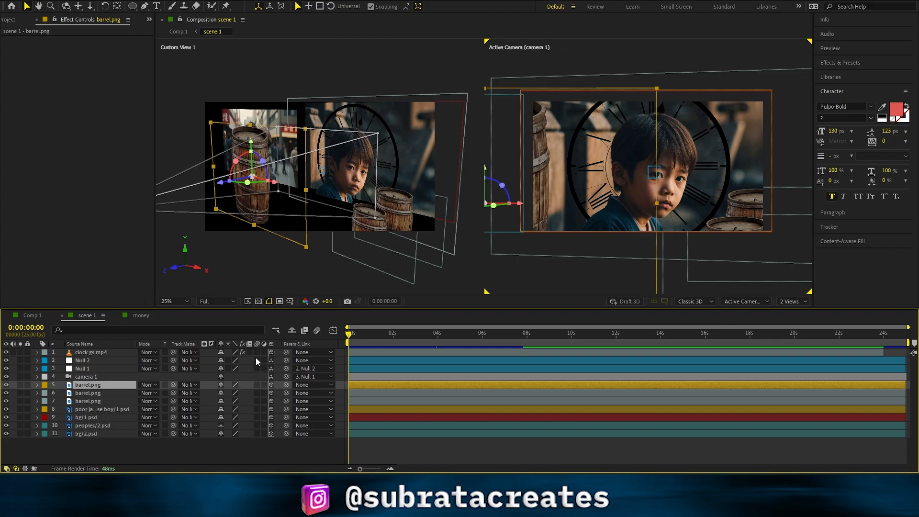
pyautogui.moveTo(257, 382); pyautogui.dragTo(262, 449)
pyautogui.click(262, 448)
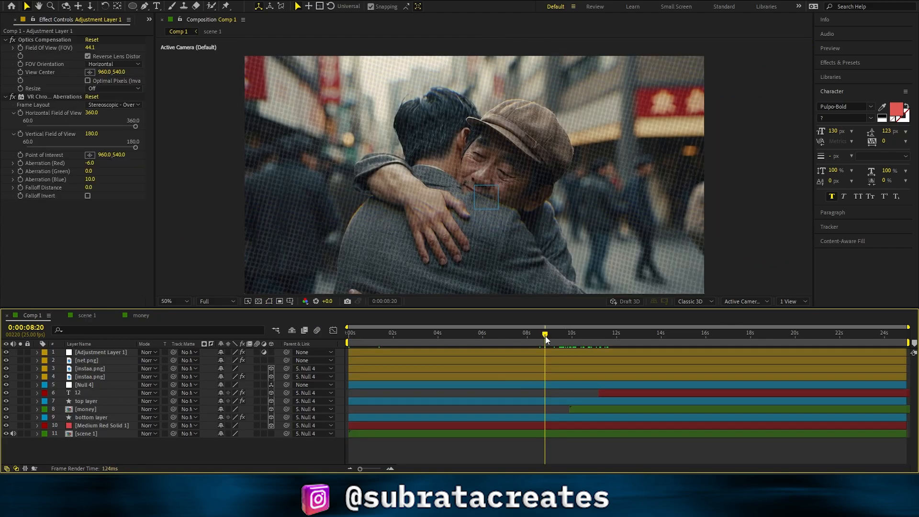
# - Trim the start of the net.png layer in Comp 1 to 0:00:09:16
pyautogui.moveTo(543, 343); pyautogui.dragTo(563, 344)
pyautogui.click(570, 354)
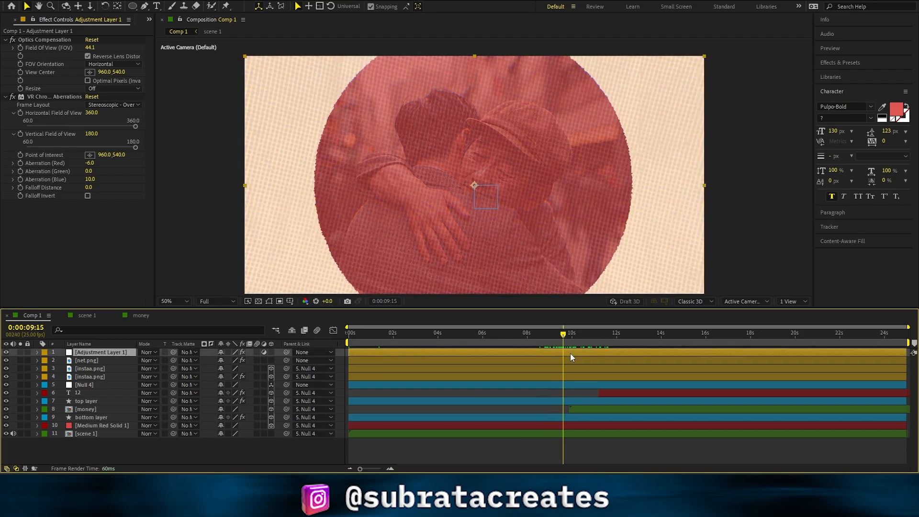
pyautogui.click(532, 360)
pyautogui.moveTo(547, 334)
pyautogui.mouseDown()
pyautogui.moveTo(530, 335)
pyautogui.moveTo(564, 333)
pyautogui.mouseUp()
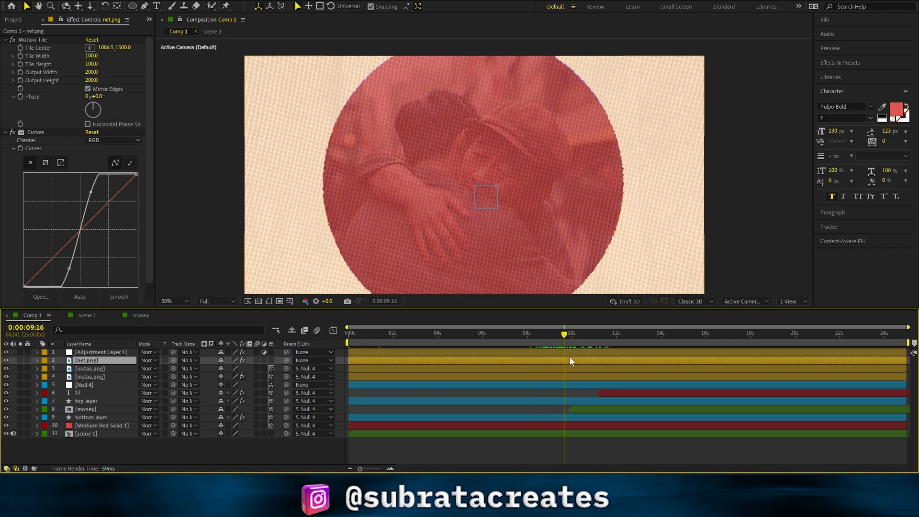
pyautogui.moveTo(350, 362); pyautogui.dragTo(563, 375)
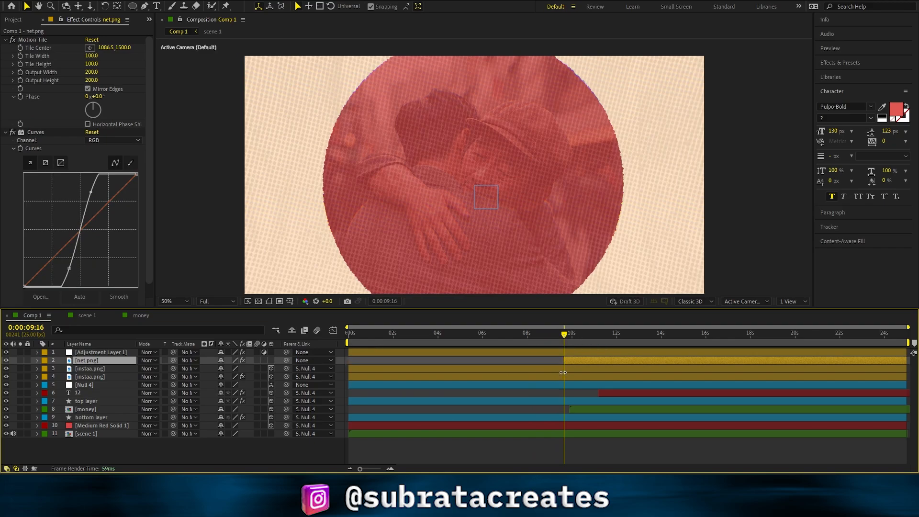
# - Keyframe the net.png layer's Opacity from 0% at 0:00:09:17 to 28% at 0:00:10:11
pyautogui.moveTo(538, 334); pyautogui.dragTo(583, 339)
pyautogui.press('t')
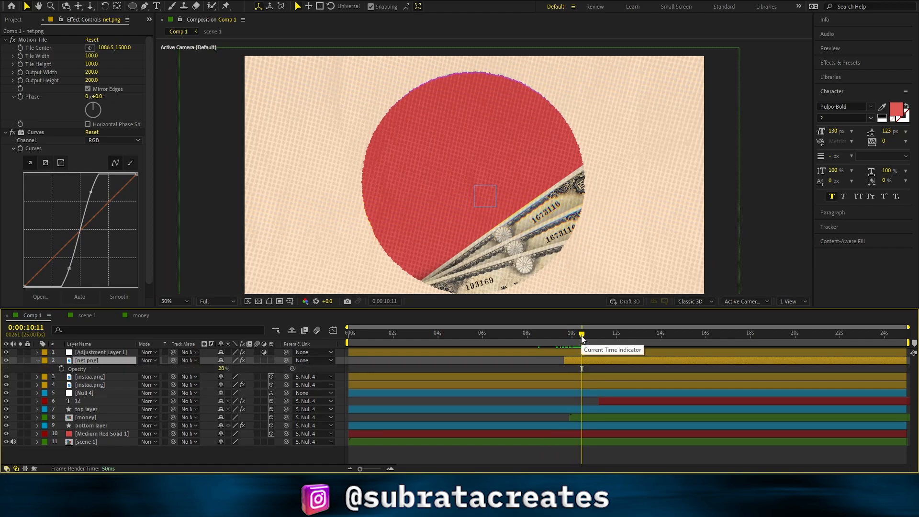
pyautogui.click(61, 369)
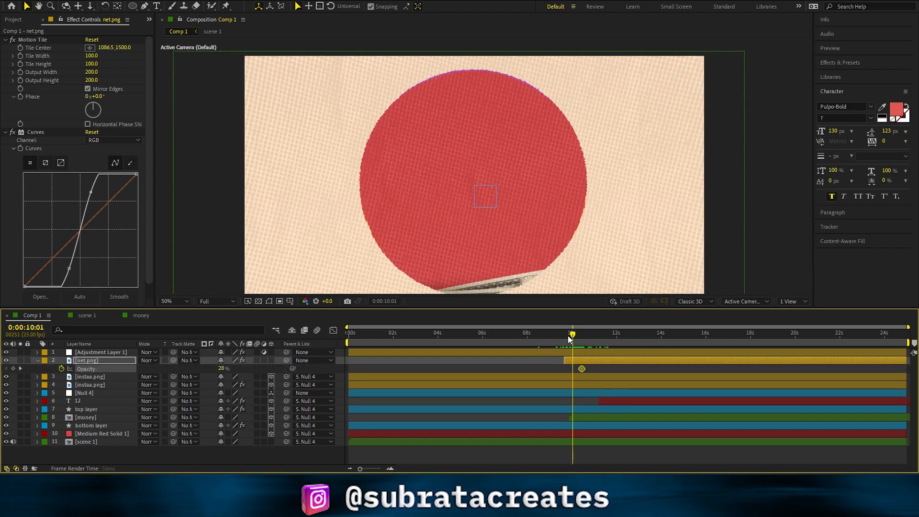
pyautogui.press('pageup')
pyautogui.press('pageup')
pyautogui.press('pageup')
pyautogui.press('pageup')
pyautogui.press('pageup')
pyautogui.press('pageup')
pyautogui.press('pageup')
pyautogui.press('pageup')
pyautogui.press('pageup')
pyautogui.press('pageup')
pyautogui.press('pageup')
pyautogui.press('pageup')
pyautogui.press('pageup')
pyautogui.press('pageup')
pyautogui.press('pageup')
pyautogui.press('pageup')
pyautogui.press('pageup')
pyautogui.press('pageup')
pyautogui.press('pageup')
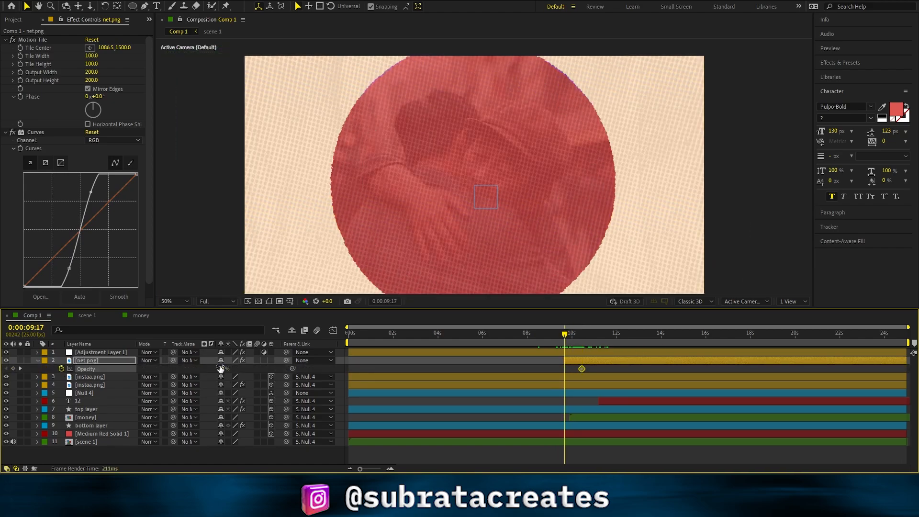
pyautogui.moveTo(221, 367); pyautogui.dragTo(207, 368)
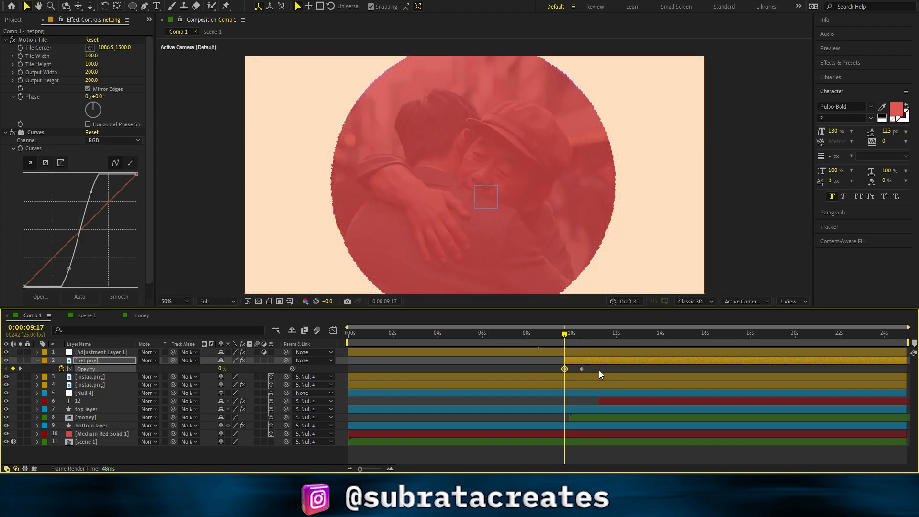
# - Apply Easy Ease to both net.png Opacity keyframes, start the layer and its fade earlier, and preview the result
pyautogui.moveTo(599, 371); pyautogui.dragTo(507, 368)
pyautogui.press('F9')
pyautogui.click(561, 335)
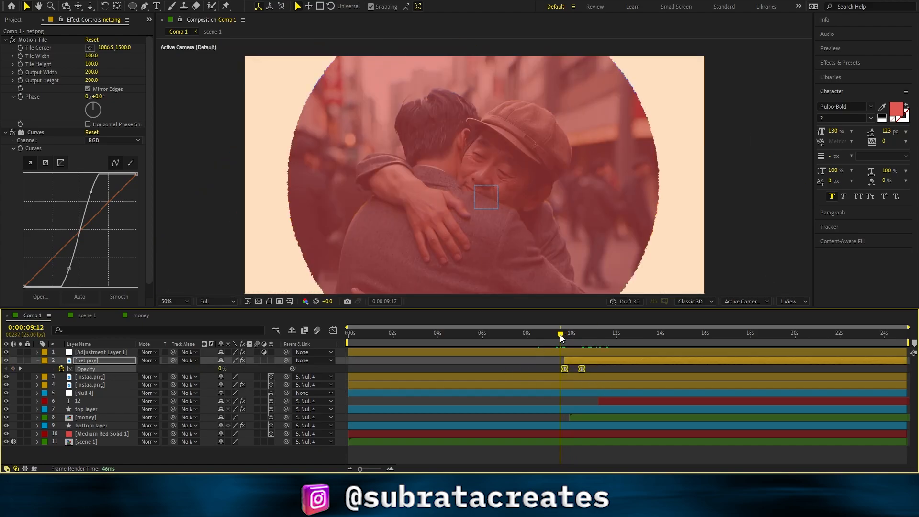
pyautogui.press('space')
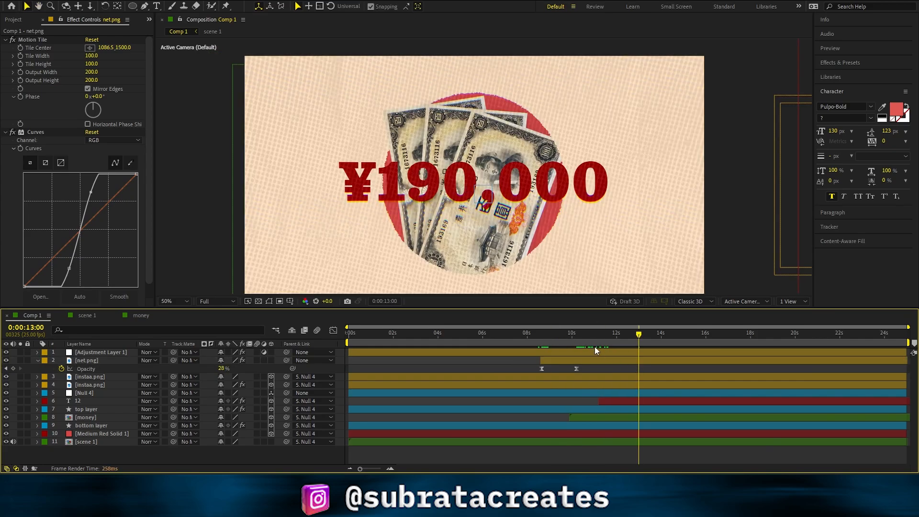
pyautogui.moveTo(572, 341); pyautogui.dragTo(600, 340)
# - Trim the start of Adjustment Layer 1 to 0:00:09:16 and play the red circle transition
pyautogui.click(115, 353)
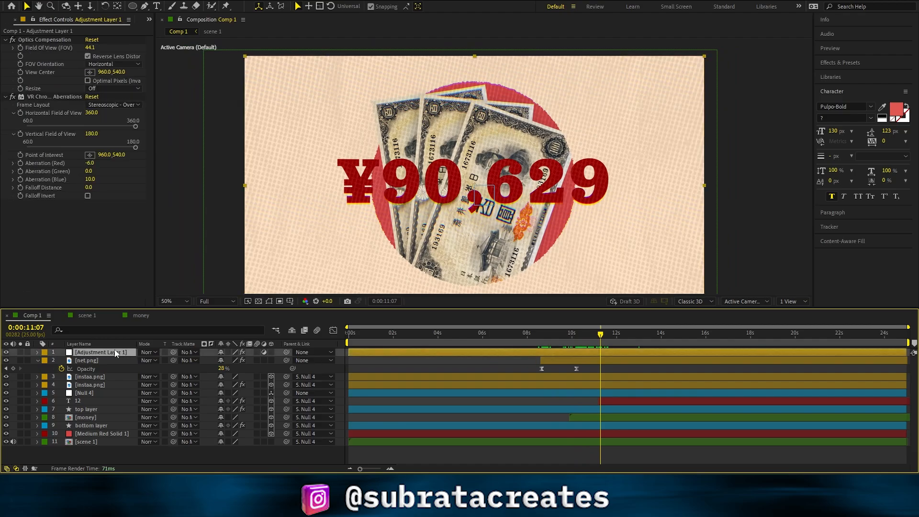
pyautogui.moveTo(565, 336); pyautogui.dragTo(565, 337)
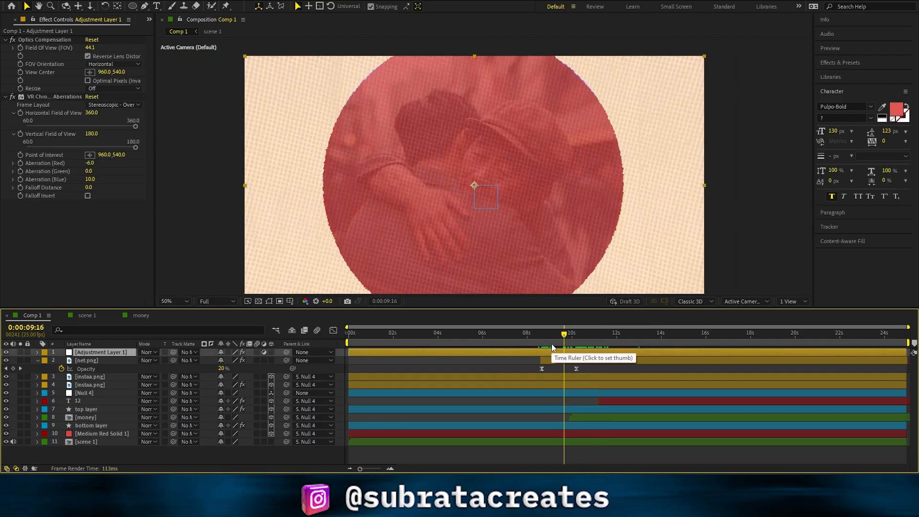
pyautogui.moveTo(350, 353); pyautogui.dragTo(556, 343)
pyautogui.press('space')
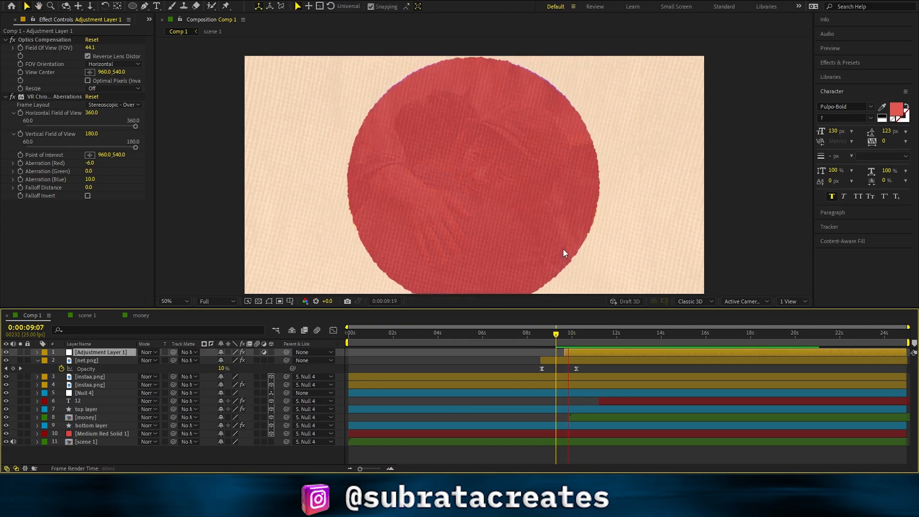
# - Replay the transition from 0:00:08:18 and re-trim the start of Adjustment Layer 1 to suit it
pyautogui.press(',')
pyautogui.moveTo(564, 333); pyautogui.dragTo(548, 337)
pyautogui.press('space')
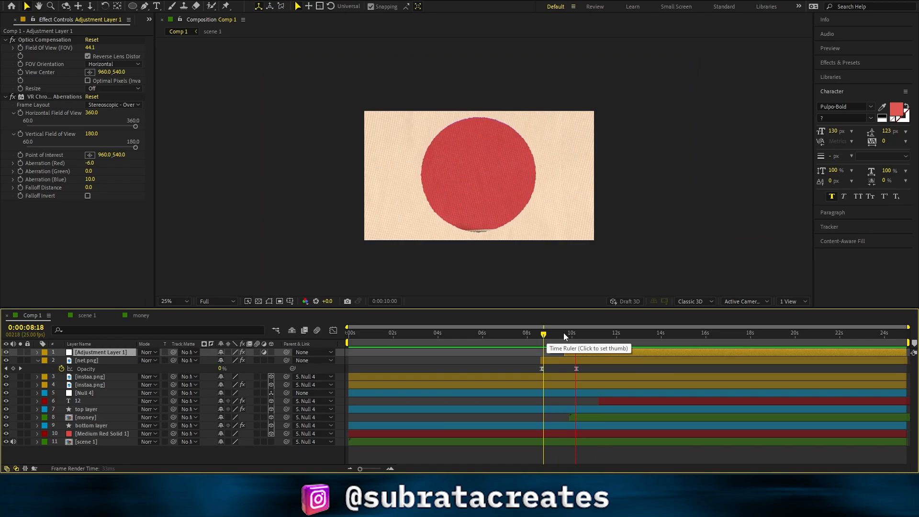
pyautogui.press('.')
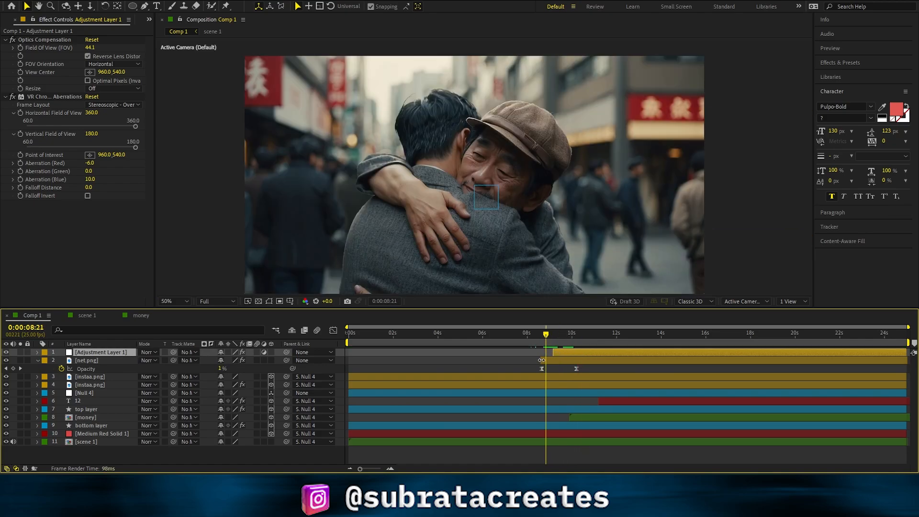
pyautogui.moveTo(546, 334)
pyautogui.mouseDown()
pyautogui.moveTo(575, 340)
pyautogui.moveTo(551, 340)
pyautogui.mouseUp()
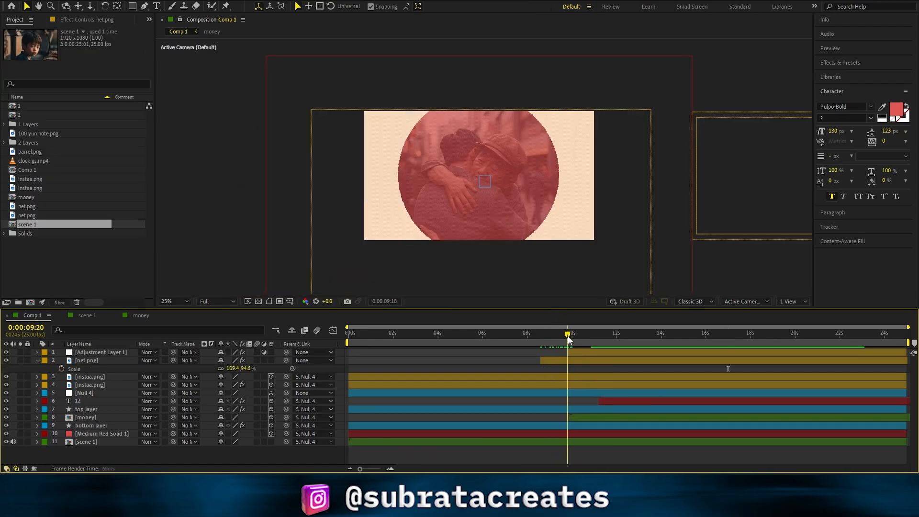
# - Add the Effects06.png cloud image as the top layer of Comp 1 and pre-compose it as Effects06.png Comp 1
pyautogui.moveTo(569, 337); pyautogui.dragTo(602, 347)
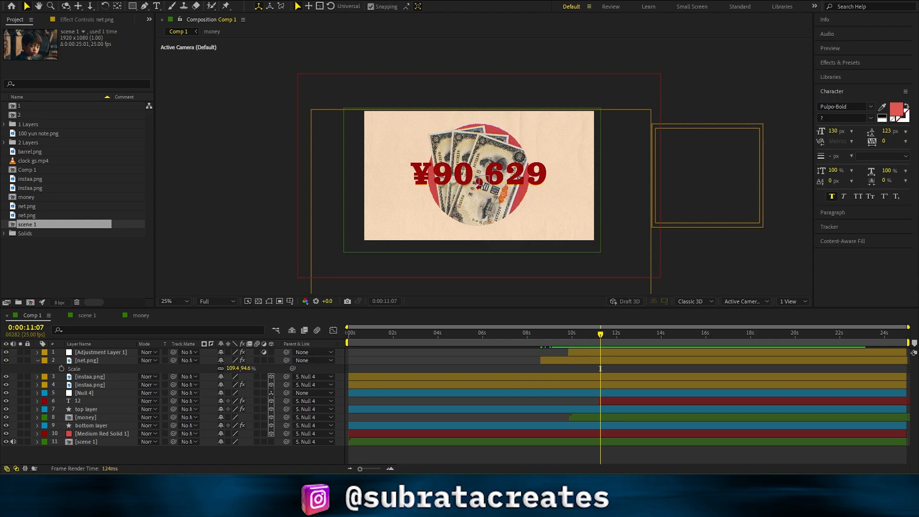
pyautogui.rightClick(116, 349)
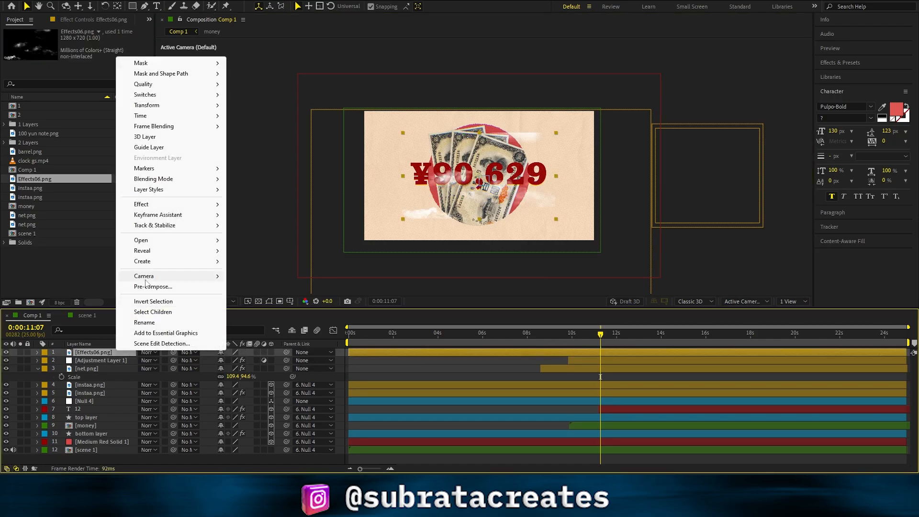
pyautogui.click(151, 286)
pyautogui.click(483, 292)
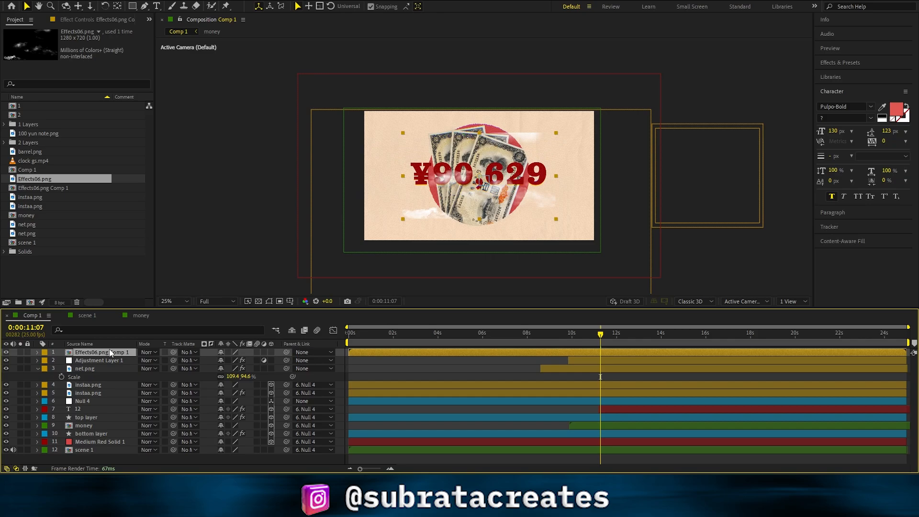
# - Inside Effects06.png Comp 1, apply S_BlurDirectional to the cloud image with Blur Amount 185, Angle -0.77 and Shift -1.090
pyautogui.doubleClick(110, 352)
pyautogui.press('.')
pyautogui.hotkey('ctrl', 'space')
pyautogui.write('s_blu')
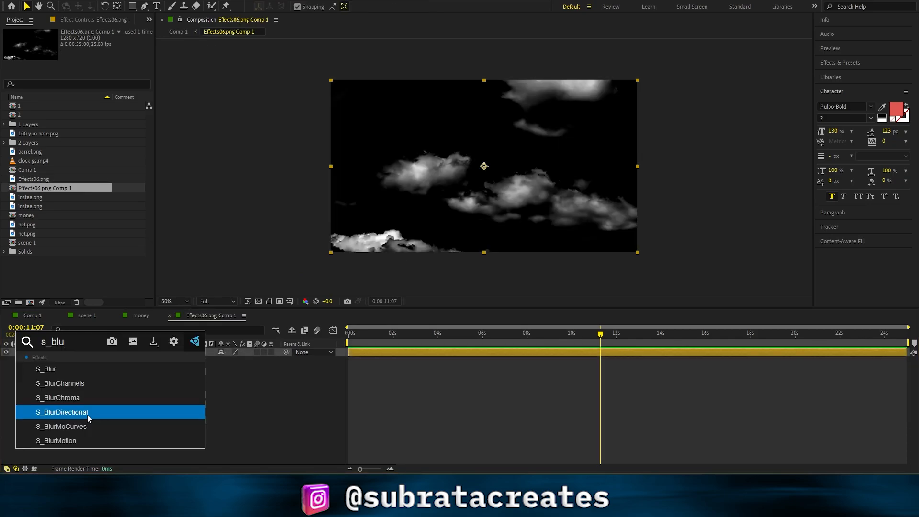
pyautogui.click(87, 415)
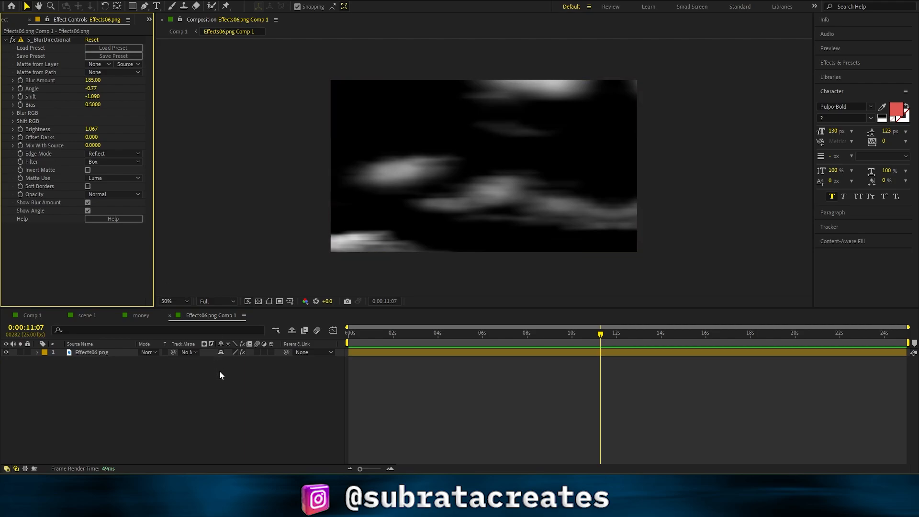
pyautogui.click(219, 371)
# - Close the scene 1 and money timelines, return to Comp 1 and scale the Effects06.png Comp 1 layer to 182%
pyautogui.click(61, 315)
pyautogui.click(61, 315)
pyautogui.click(40, 315)
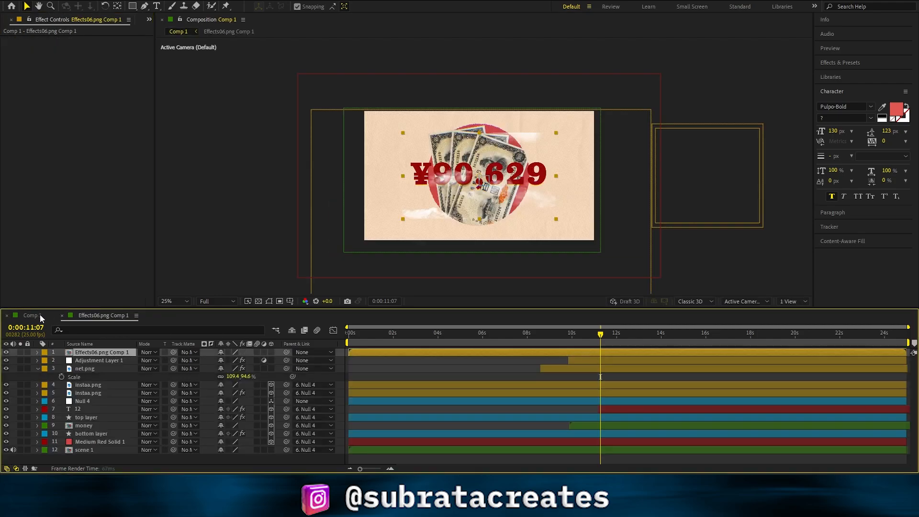
pyautogui.press('s')
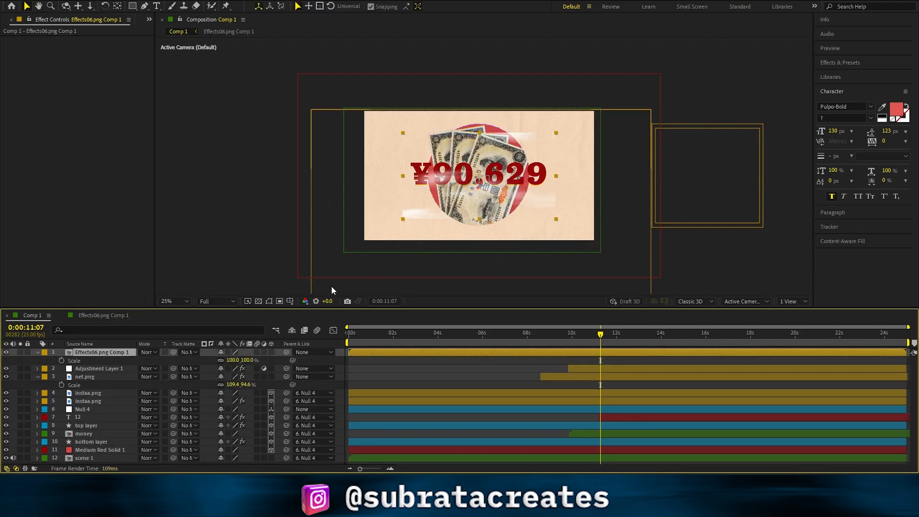
pyautogui.moveTo(248, 361); pyautogui.dragTo(288, 361)
# - Apply Motion Tile to the Effects06.png Comp 1 layer with Output Width and Height 300 and Mirror Edges enabled
pyautogui.hotkey('ctrl', 'space')
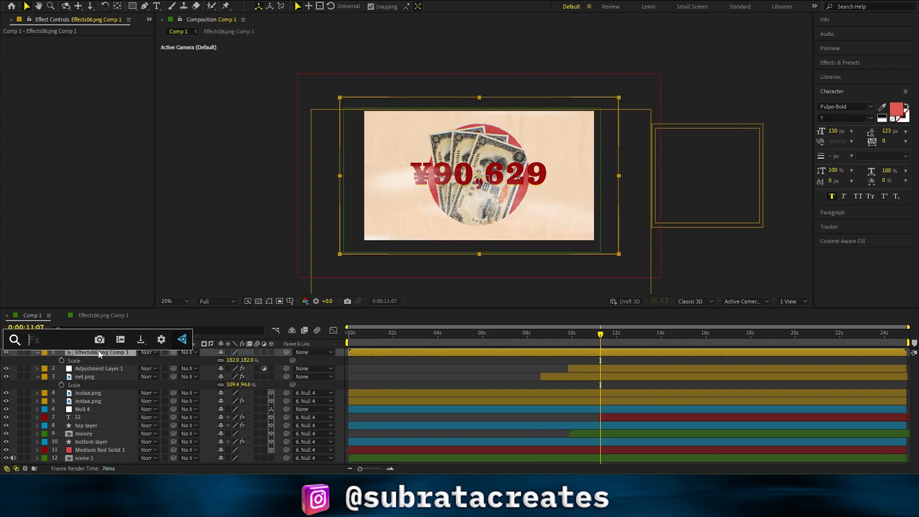
pyautogui.write('mot')
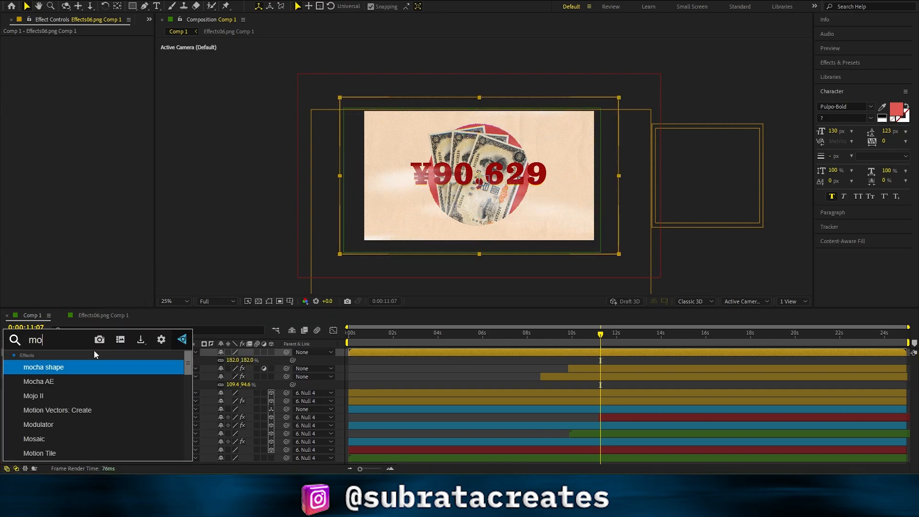
pyautogui.press('Return')
pyautogui.click(92, 73)
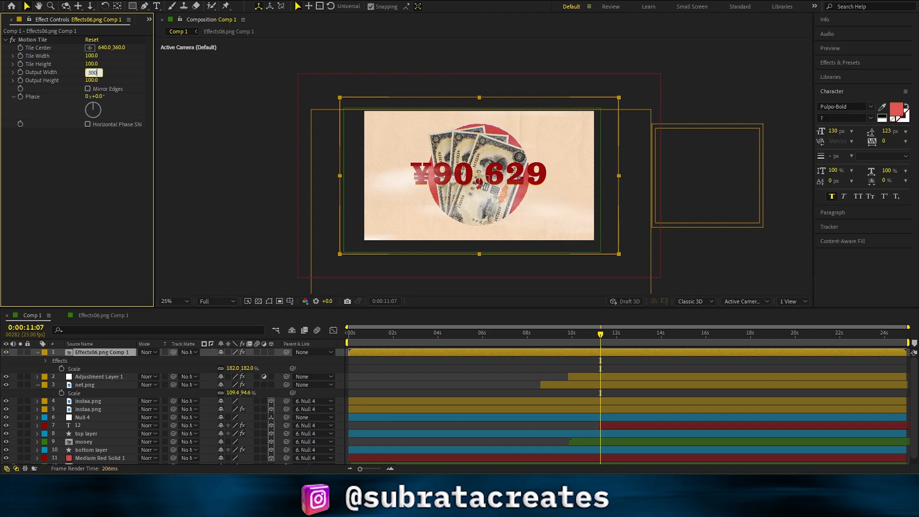
pyautogui.write('300')
pyautogui.click(94, 80)
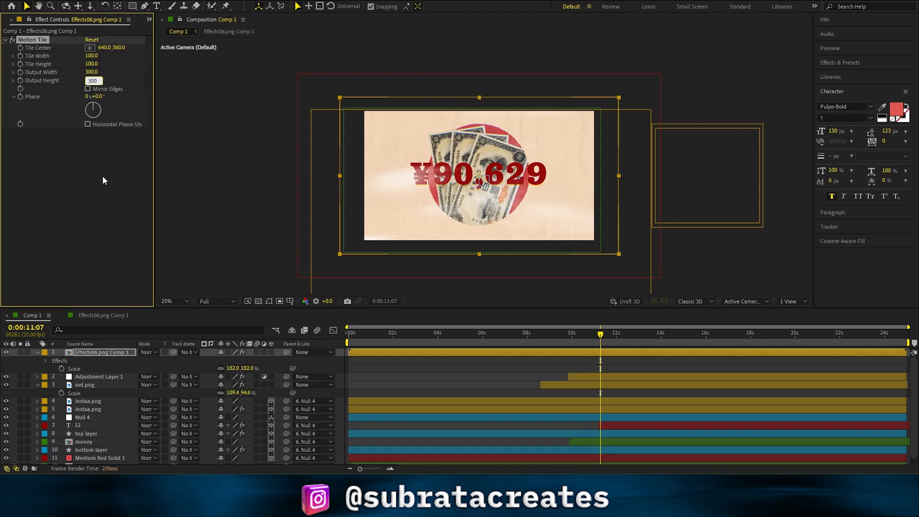
pyautogui.write('300')
pyautogui.click(104, 180)
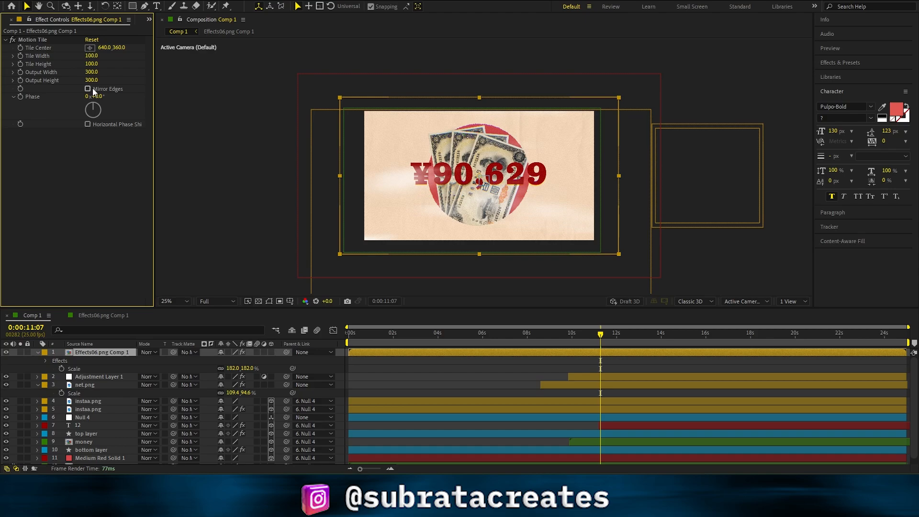
pyautogui.click(93, 90)
# - Make the Effects06.png Comp 1 layer 3D, parent it to Null 4 and move it closer to the camera to overfill the frame
pyautogui.click(37, 352)
pyautogui.moveTo(287, 352); pyautogui.dragTo(80, 405)
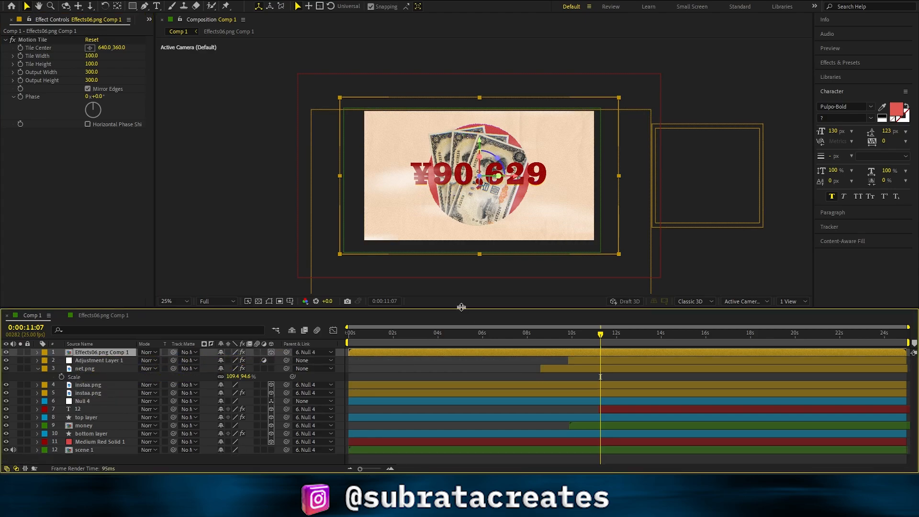
pyautogui.moveTo(598, 339); pyautogui.dragTo(631, 376)
pyautogui.click(481, 180)
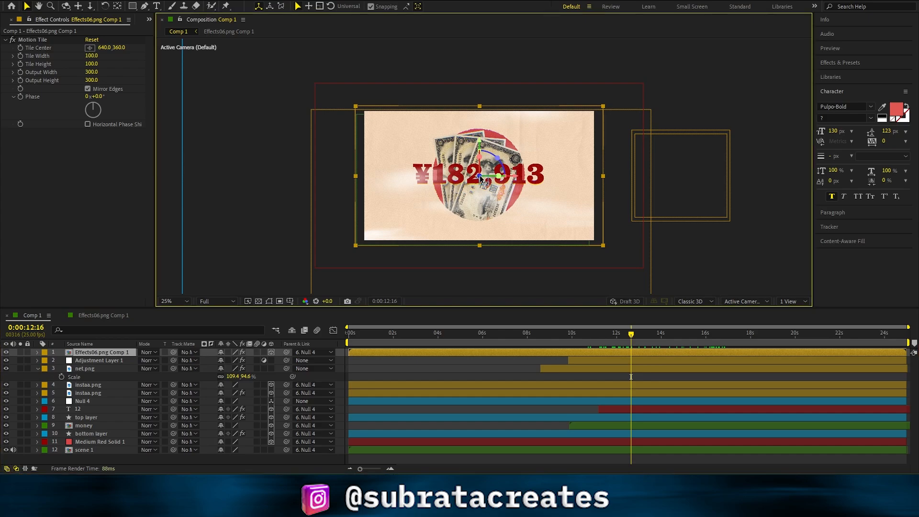
pyautogui.moveTo(481, 180); pyautogui.dragTo(508, 287)
# - Keyframe the Effects06.png Comp 1 layer's Opacity from 0% at about 0:00:10:00 to 100% at 0:00:10:20
pyautogui.moveTo(602, 337); pyautogui.dragTo(575, 354)
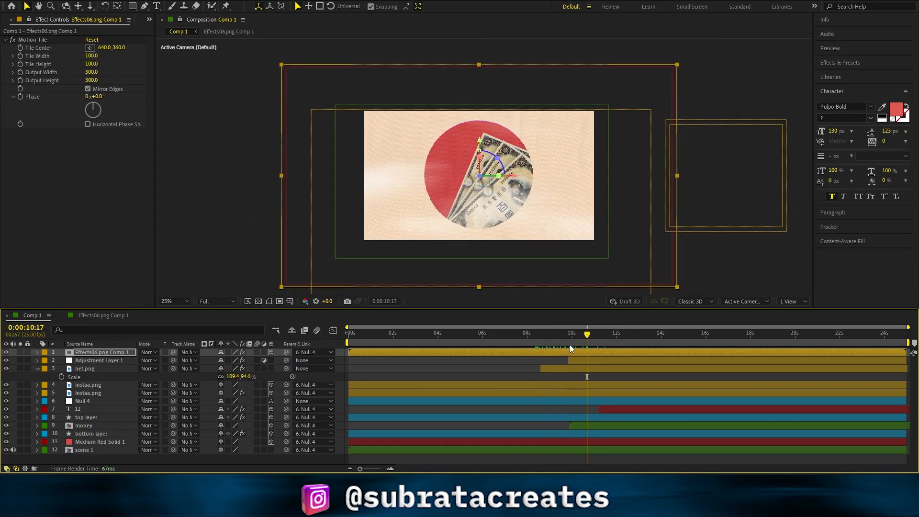
pyautogui.press('t')
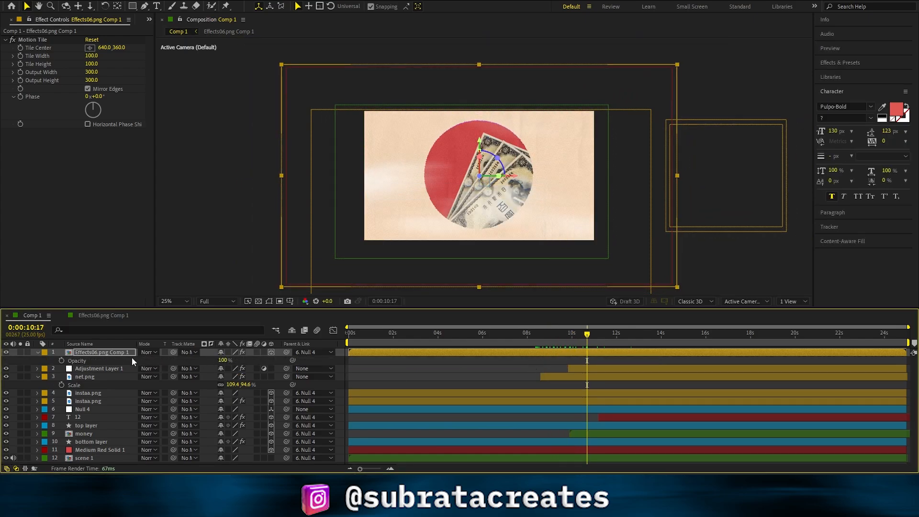
pyautogui.moveTo(223, 361); pyautogui.dragTo(199, 361)
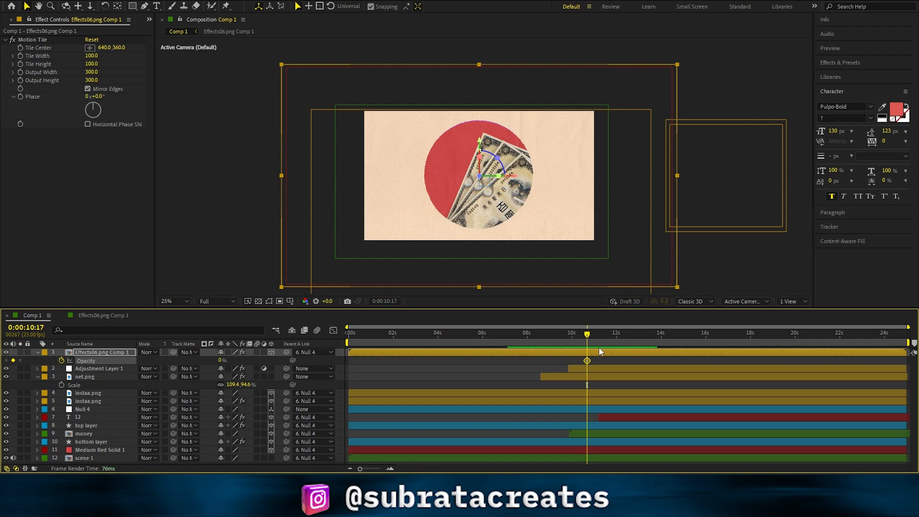
pyautogui.moveTo(587, 360); pyautogui.dragTo(581, 343)
pyautogui.moveTo(221, 363); pyautogui.dragTo(812, 375)
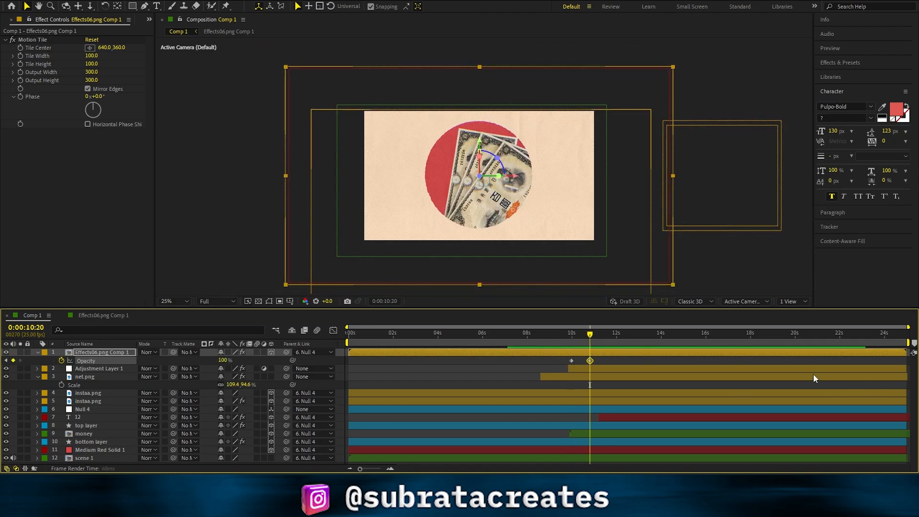
# - Apply Easy Ease to both cloud Opacity keyframes, shift them about half a second earlier and preview from 0:00:07:20
pyautogui.moveTo(601, 361); pyautogui.dragTo(467, 366)
pyautogui.press('F9')
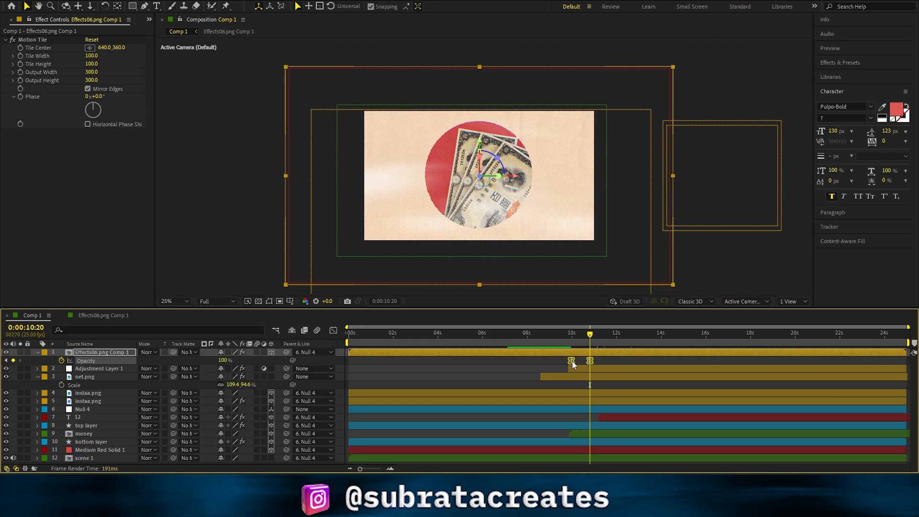
pyautogui.moveTo(557, 339); pyautogui.dragTo(523, 342)
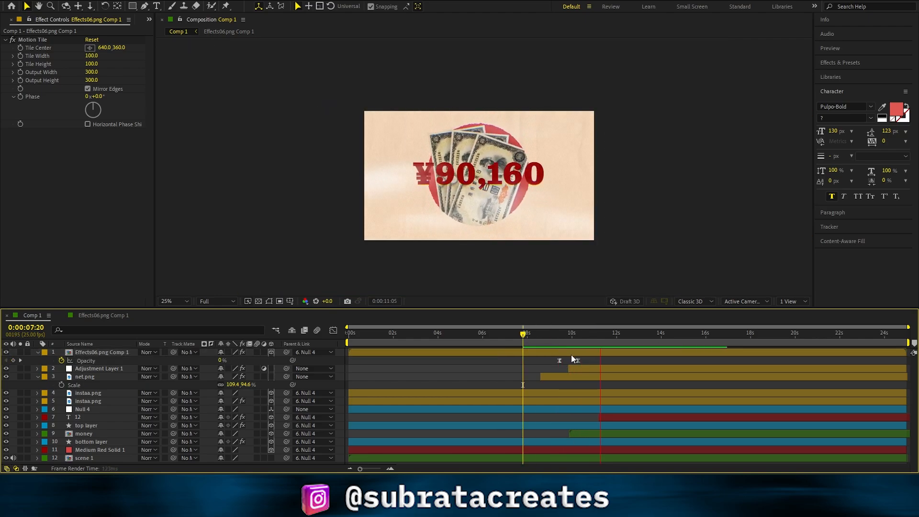
pyautogui.press('space')
# - Copy the two cloud Opacity keyframes to 0:00:15:24 and time-reverse the copies to fade the layer out
pyautogui.click(707, 343)
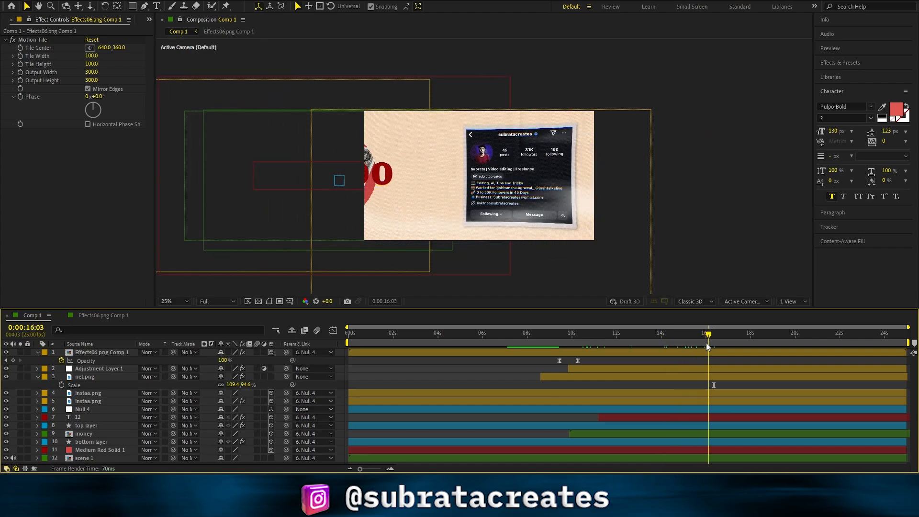
pyautogui.moveTo(590, 356); pyautogui.dragTo(519, 365)
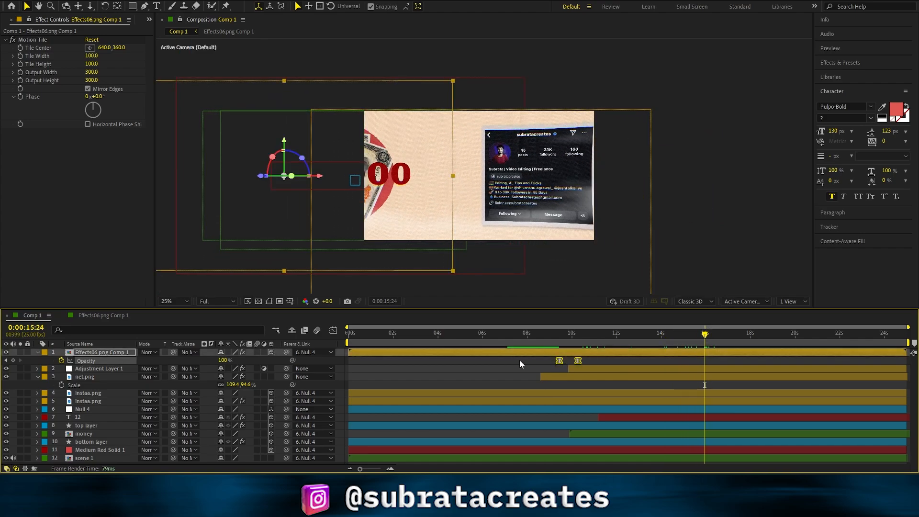
pyautogui.hotkey('ctrl', 'v')
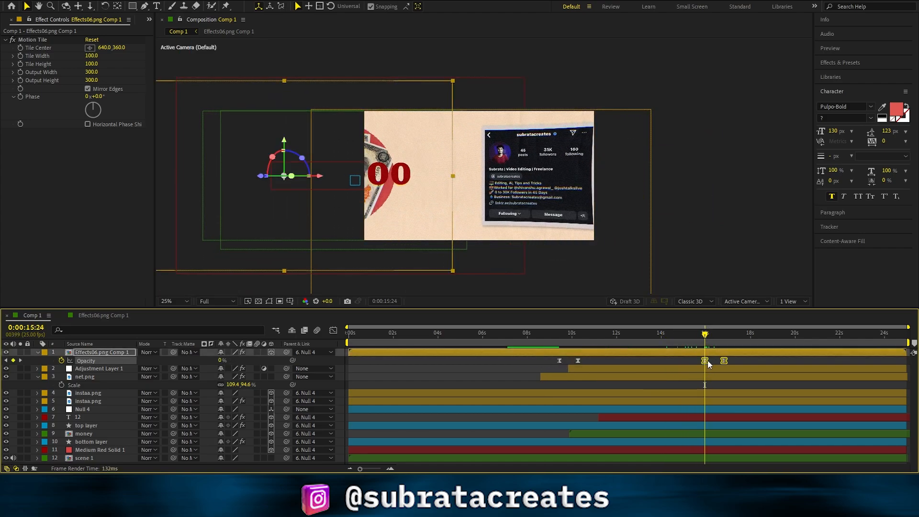
pyautogui.rightClick(705, 360)
pyautogui.moveTo(765, 354)
pyautogui.click(661, 448)
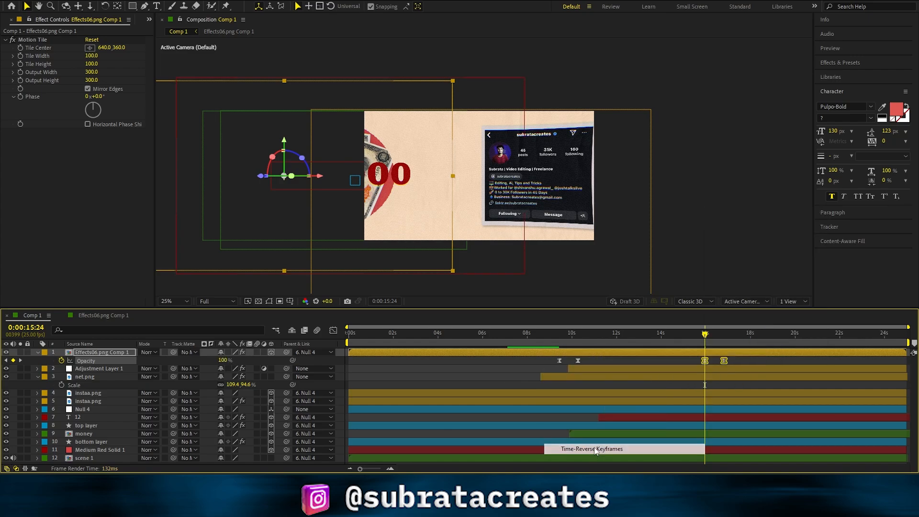